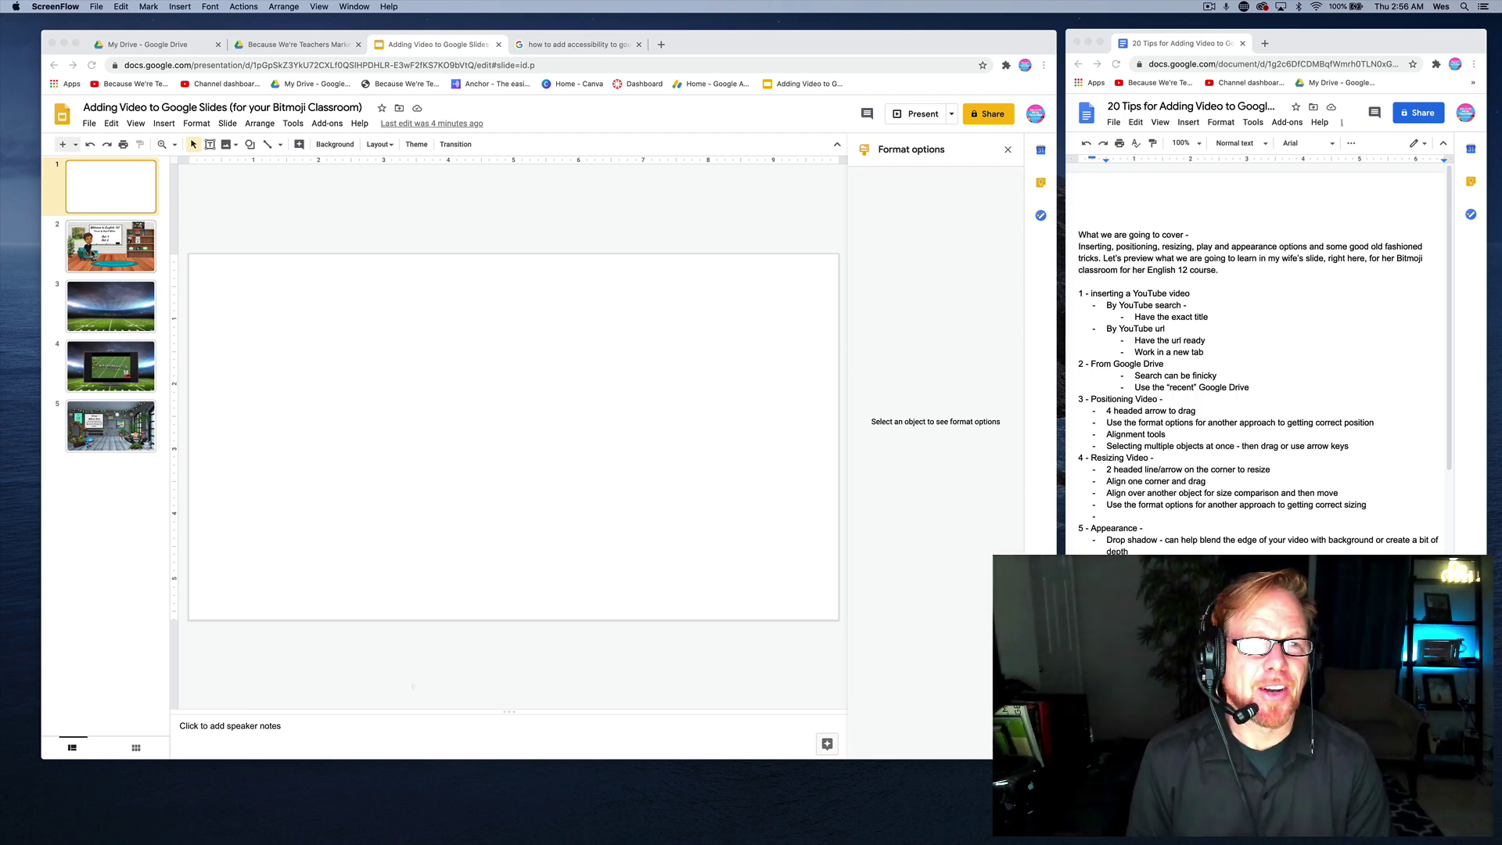
# - Present the Welcome to English 12 classroom slide and play the video embedded in its television
pyautogui.click(159, 170)
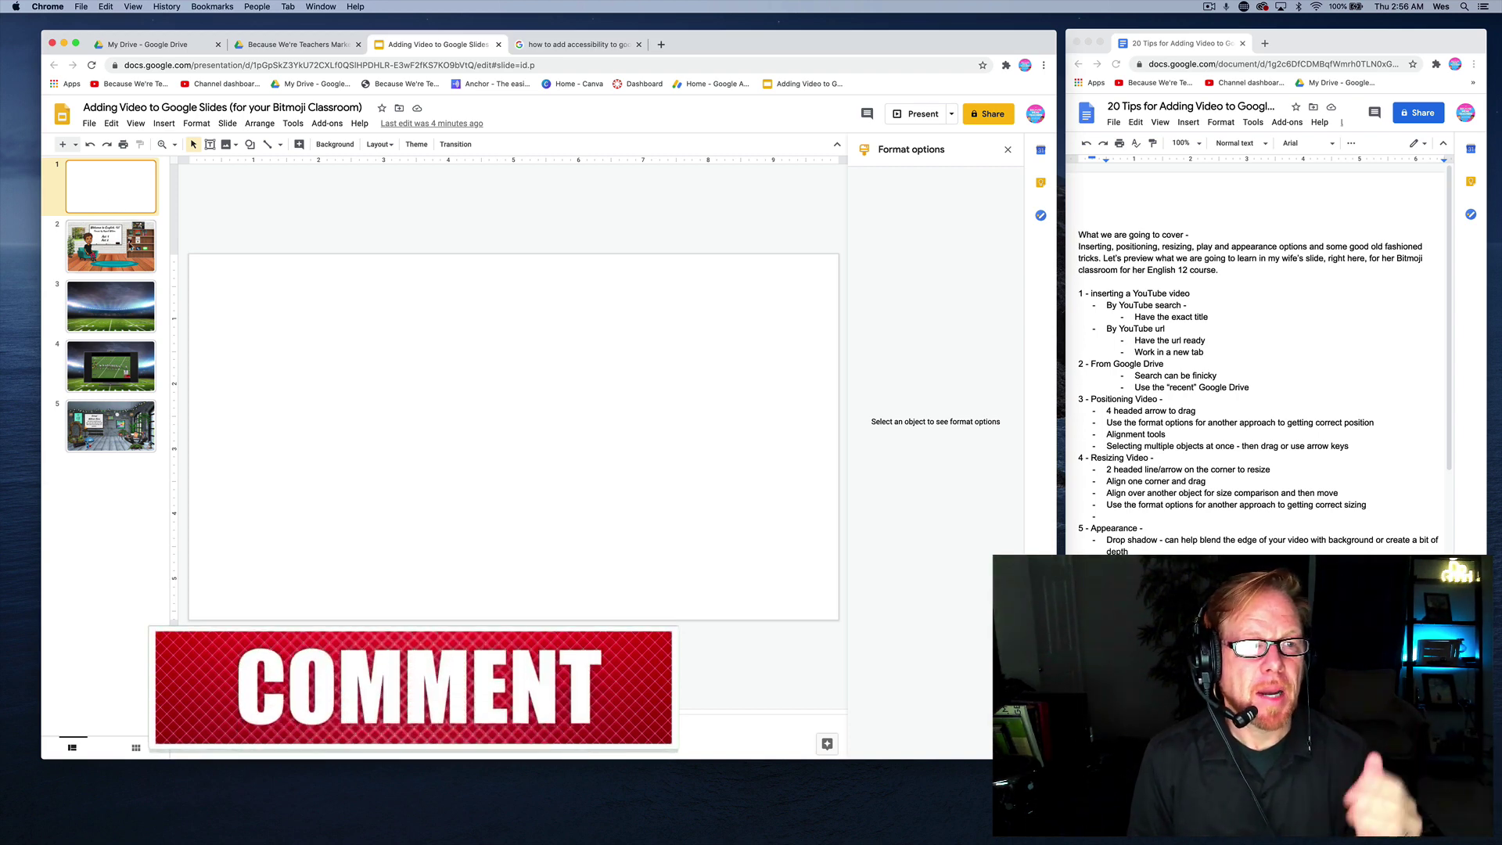
pyautogui.click(125, 245)
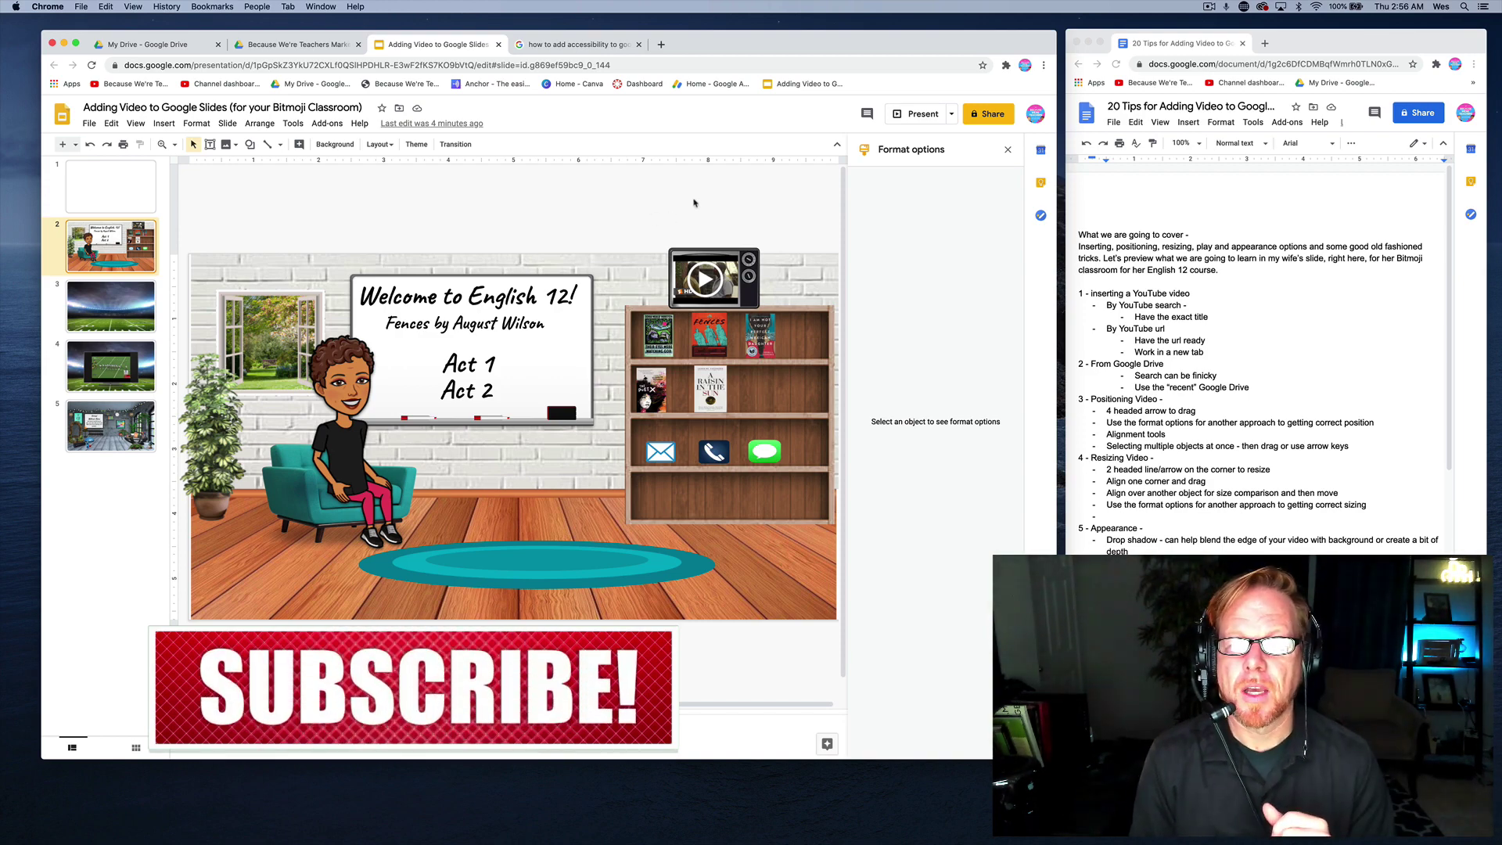
pyautogui.click(898, 115)
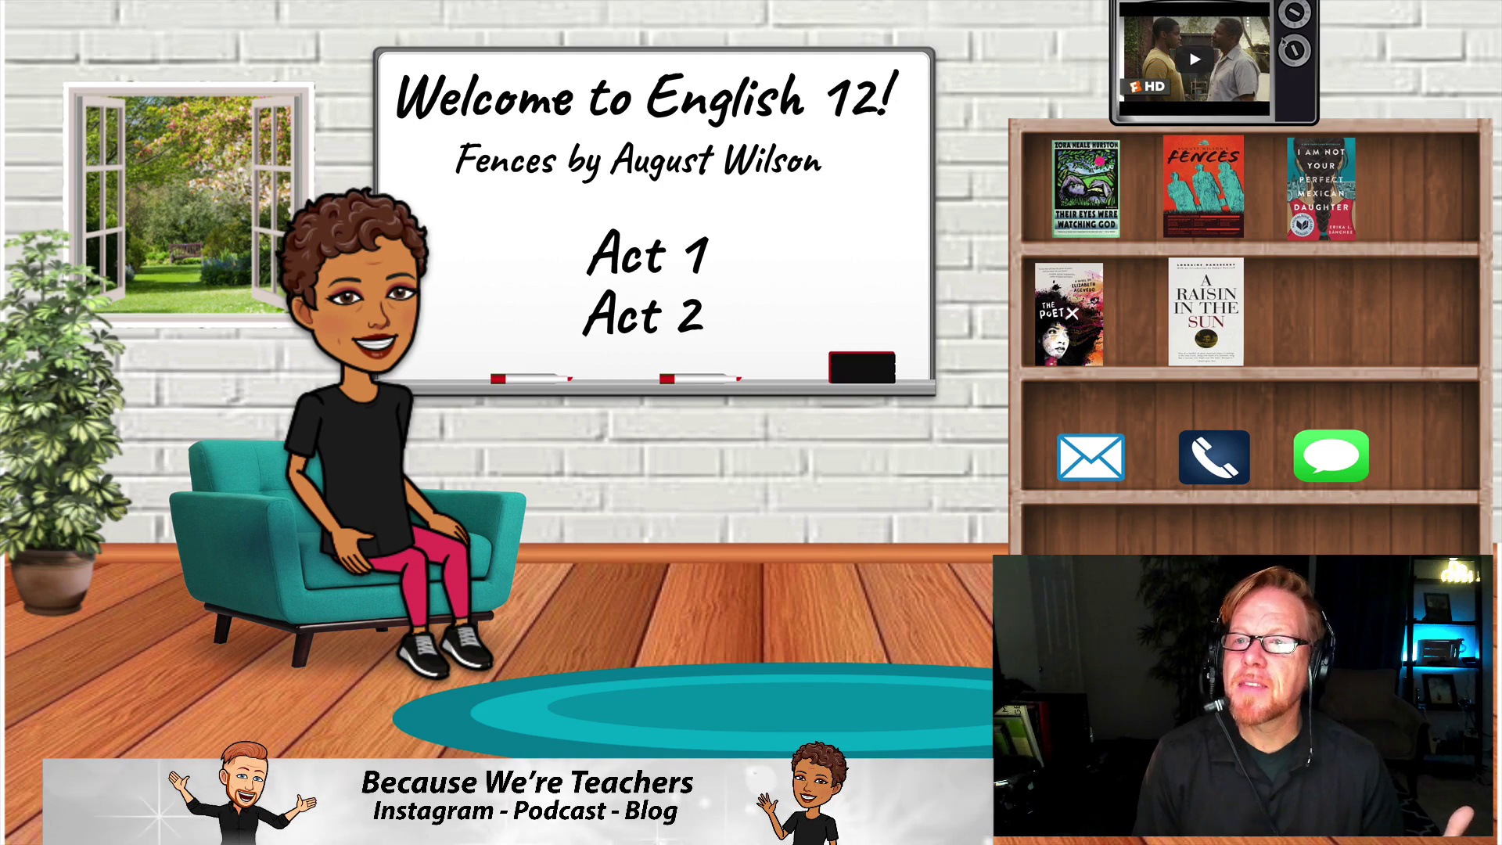
pyautogui.click(1193, 61)
pyautogui.click(1141, 106)
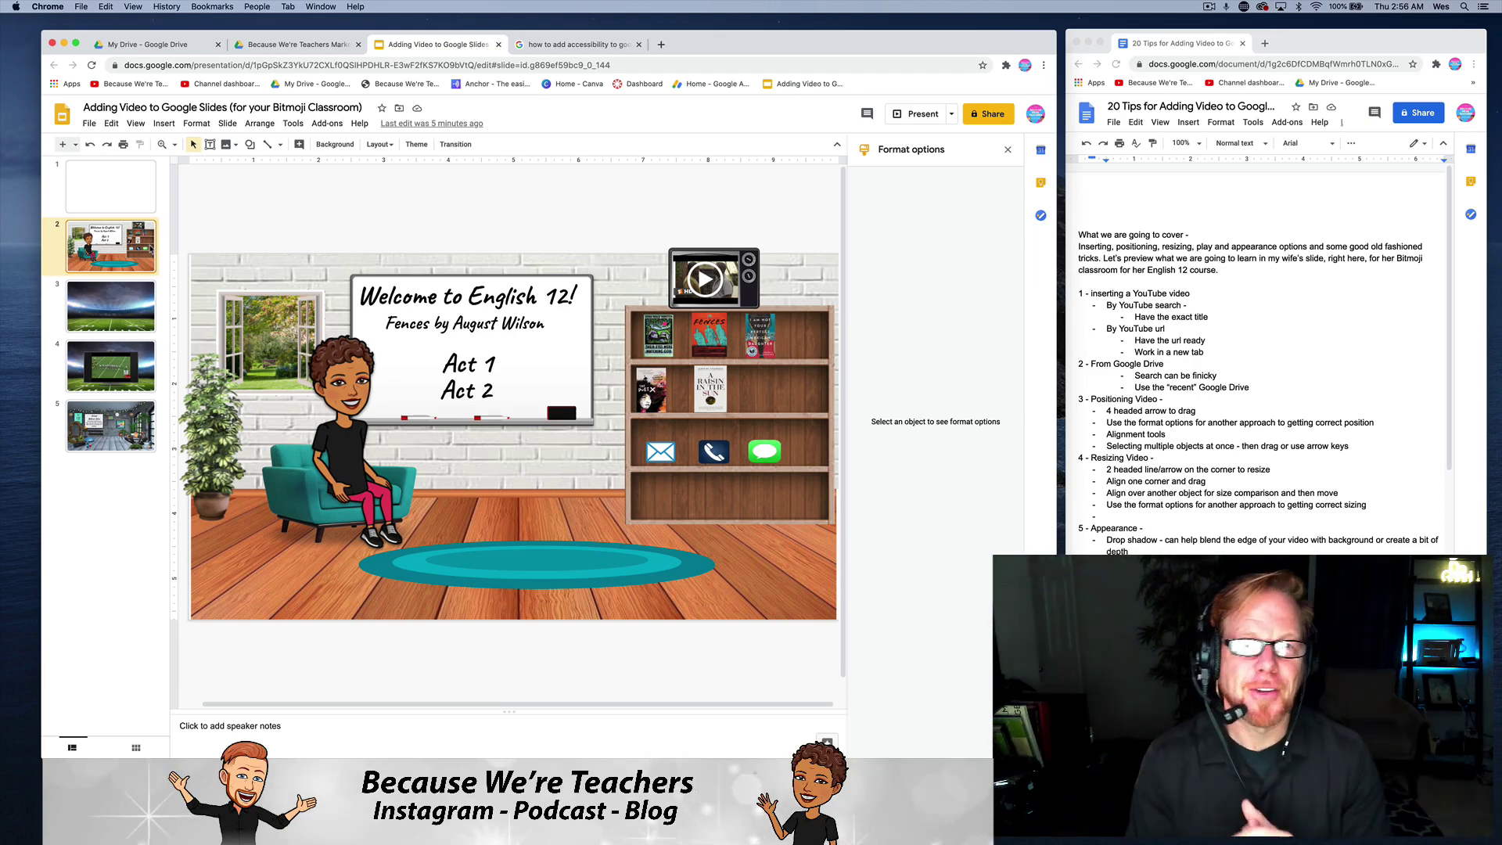
# - Look through the two football field slides and the Virtual Wellness Room slide
pyautogui.click(108, 309)
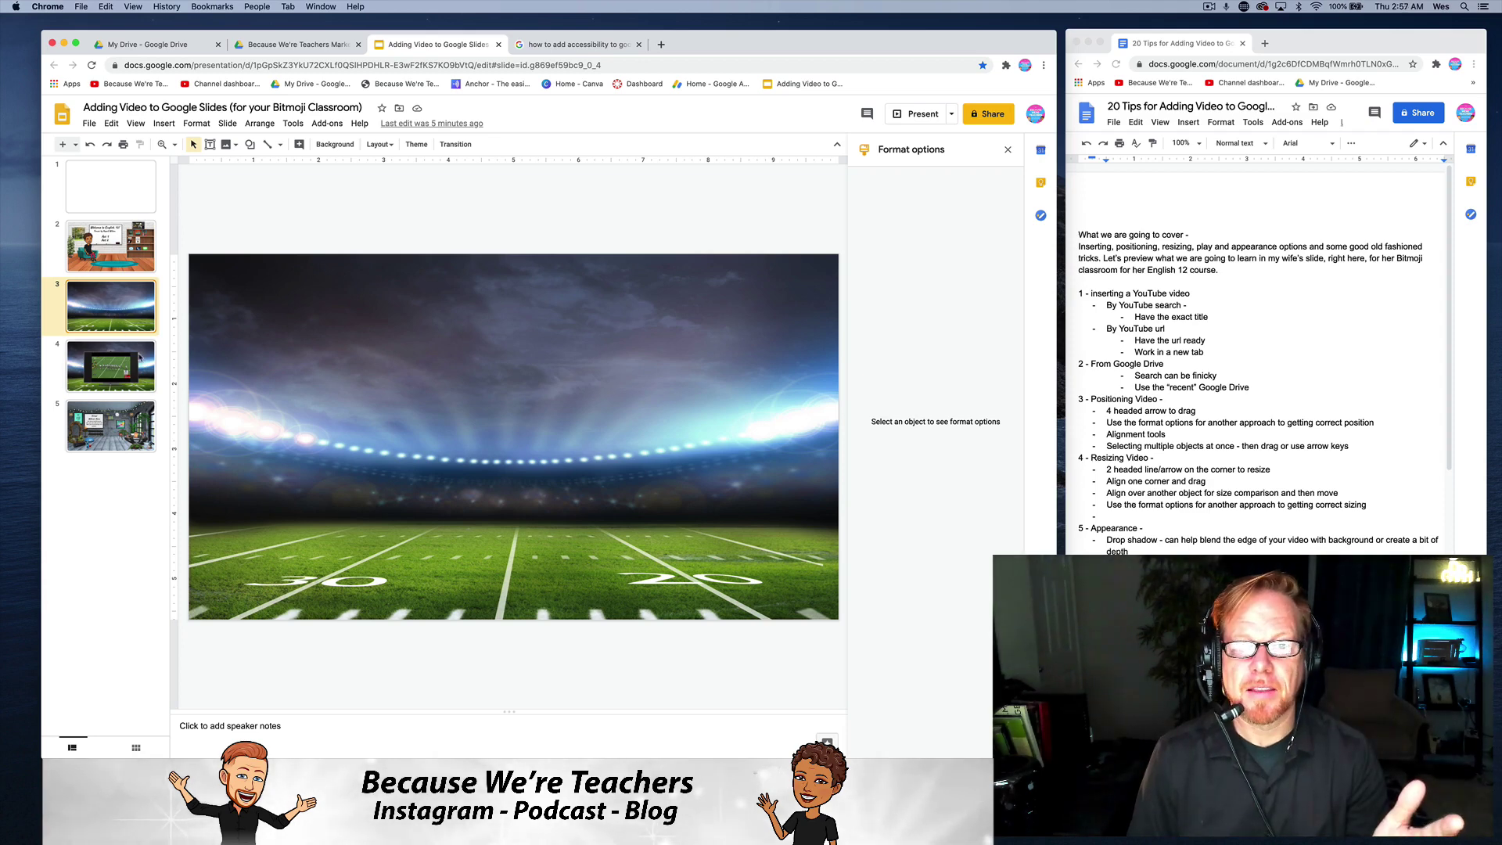
pyautogui.click(144, 365)
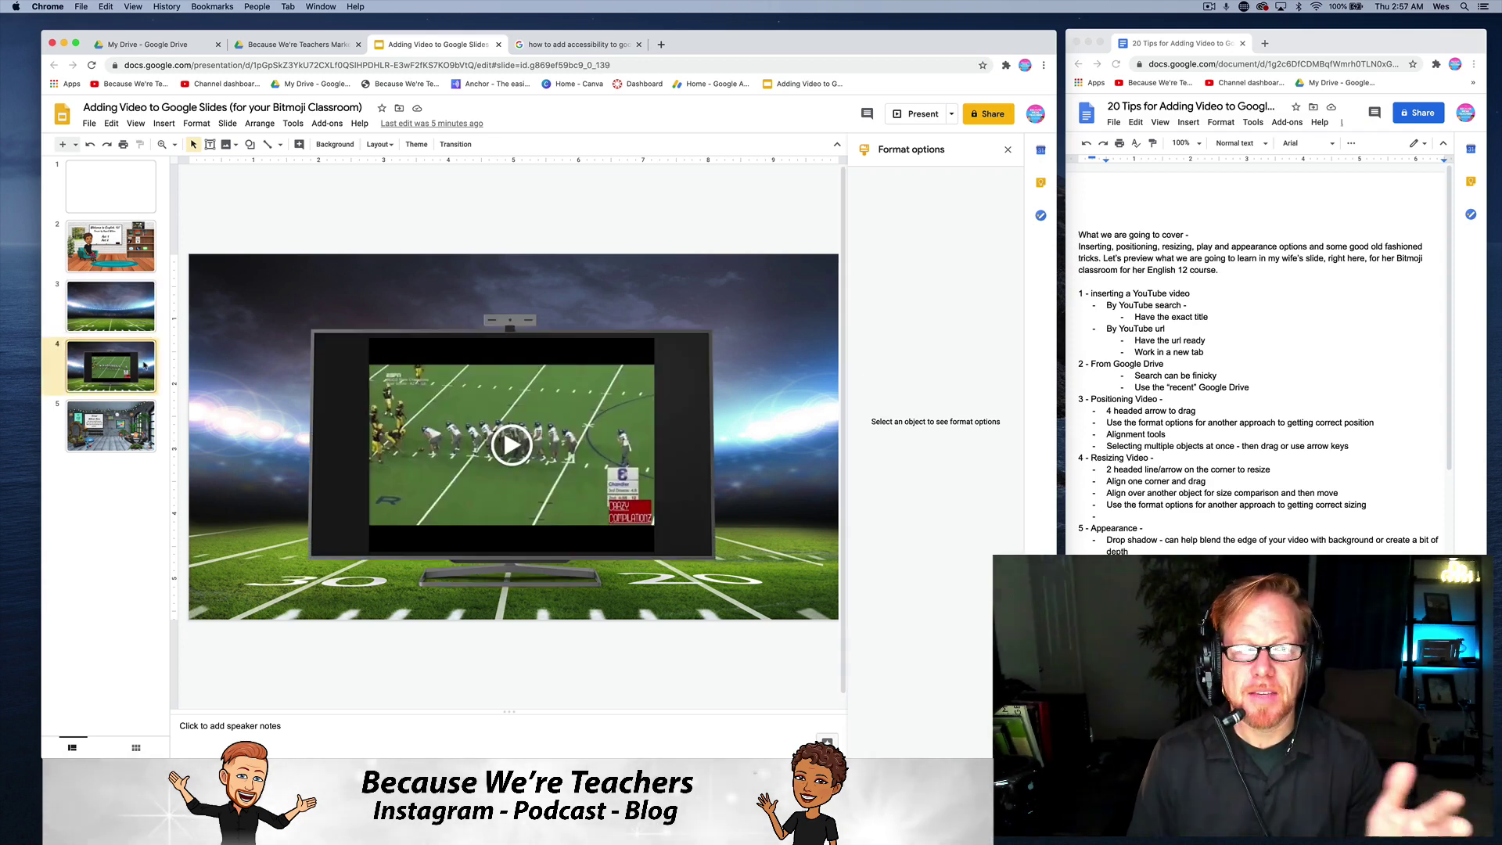
pyautogui.press('Down')
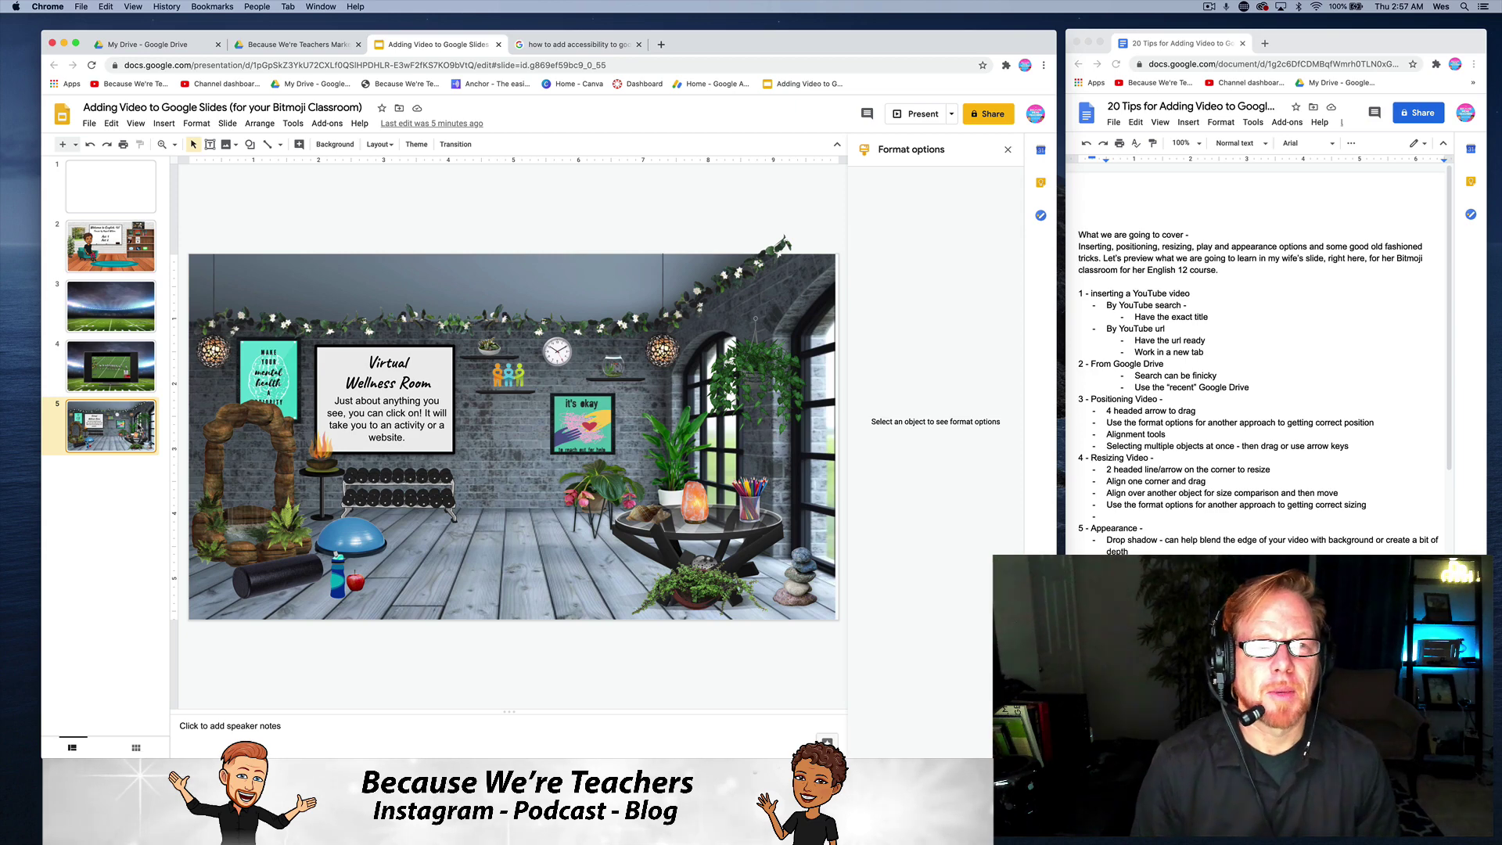
# - Start inserting a video on the blank first slide, review the available source options and return to the YouTube search
pyautogui.click(119, 196)
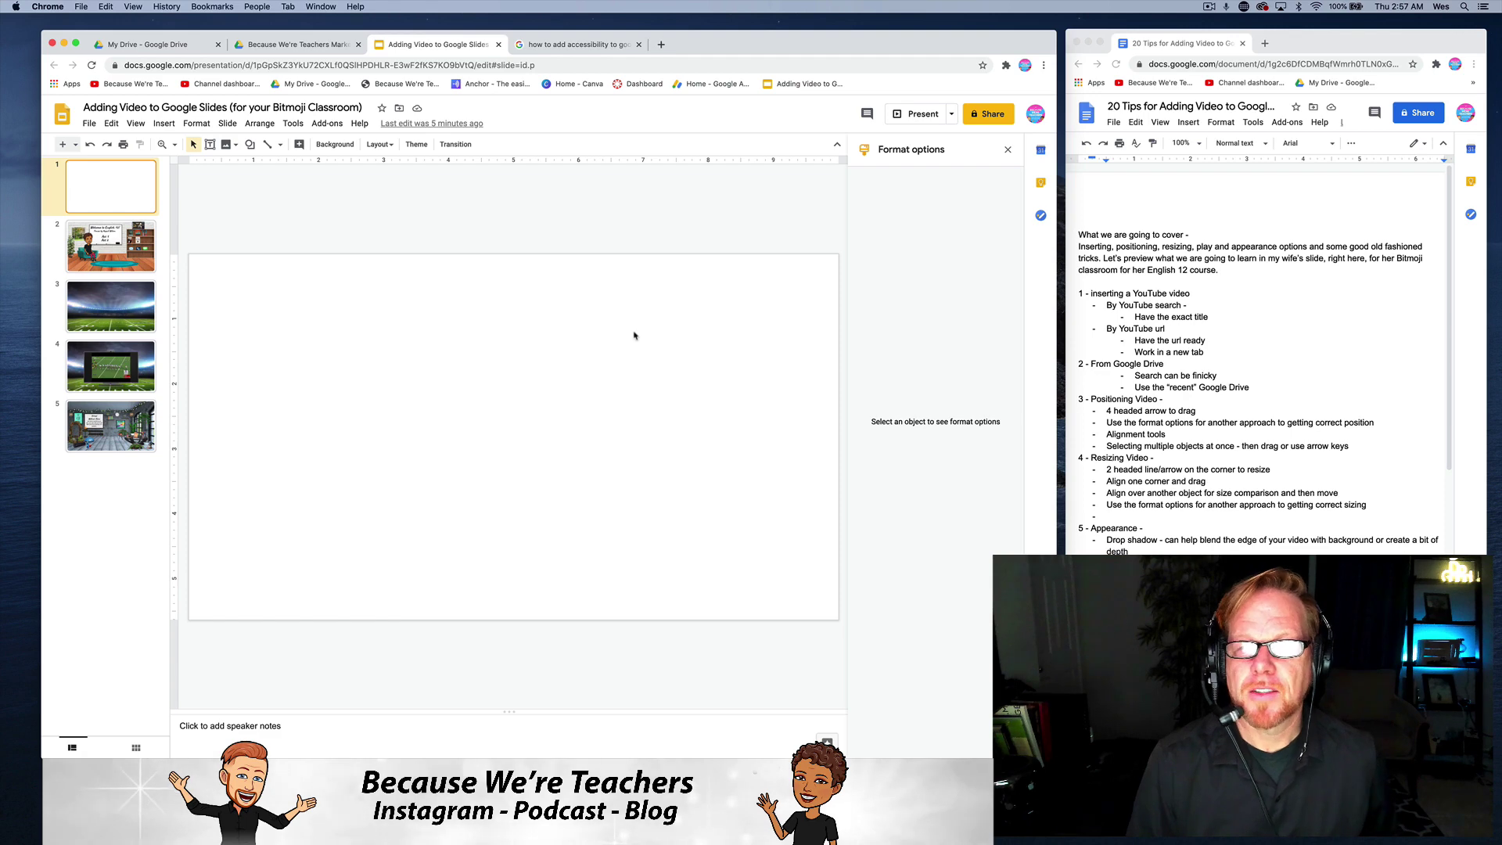
pyautogui.click(163, 123)
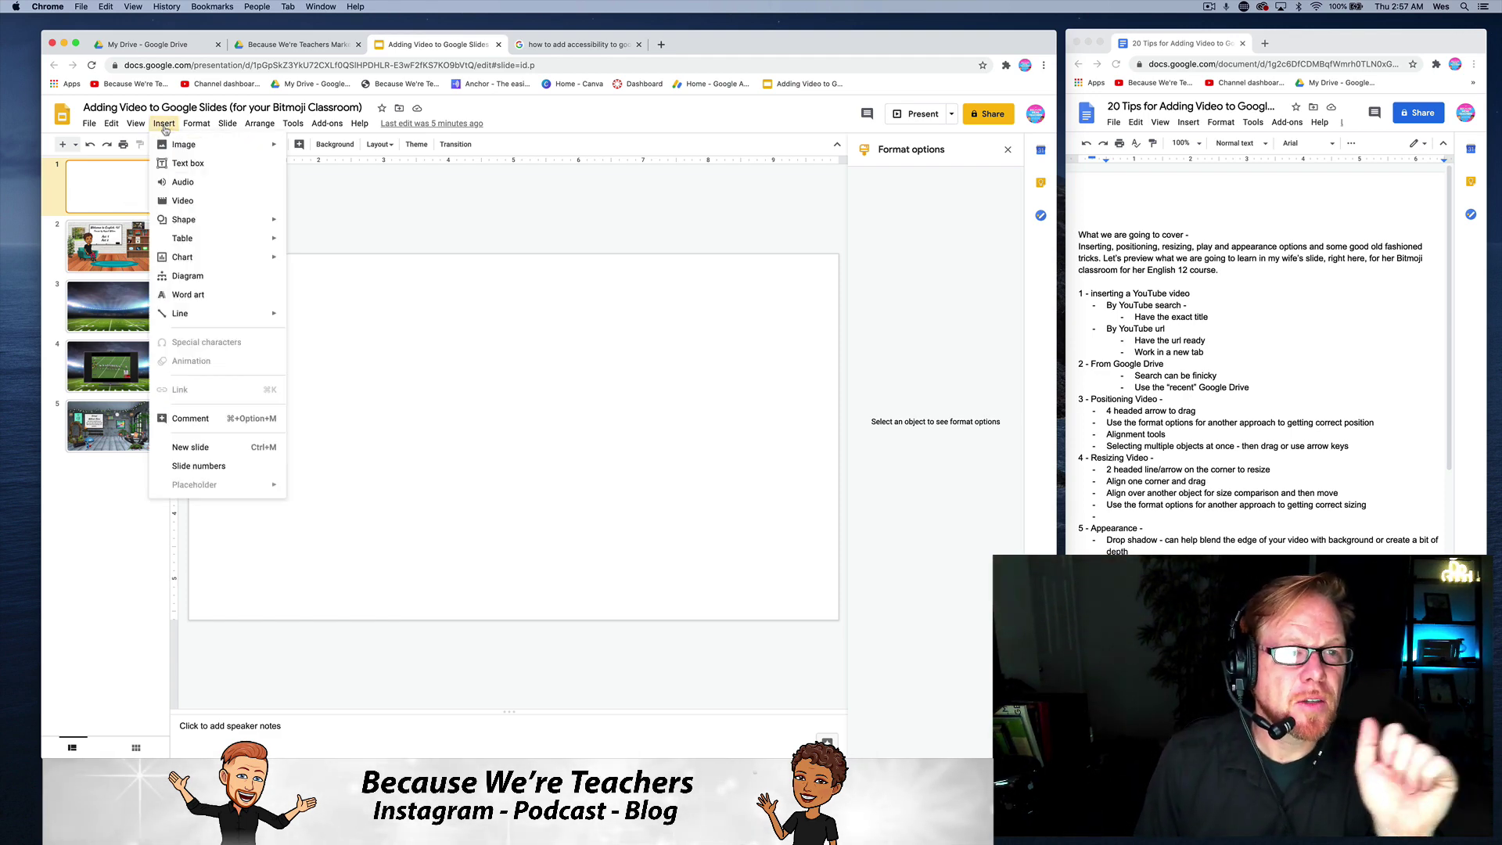
pyautogui.click(176, 202)
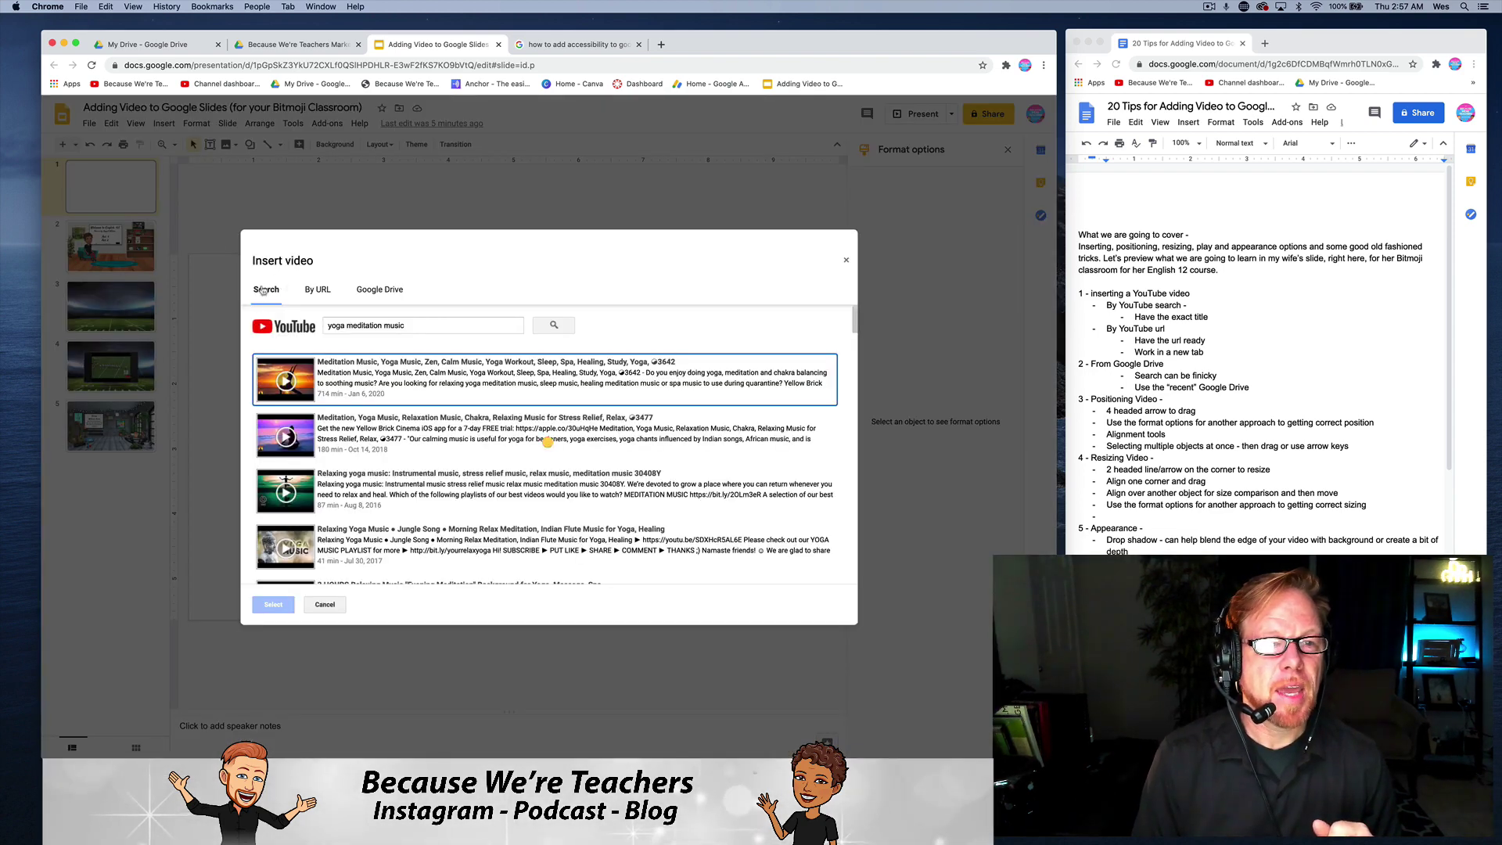
pyautogui.click(274, 291)
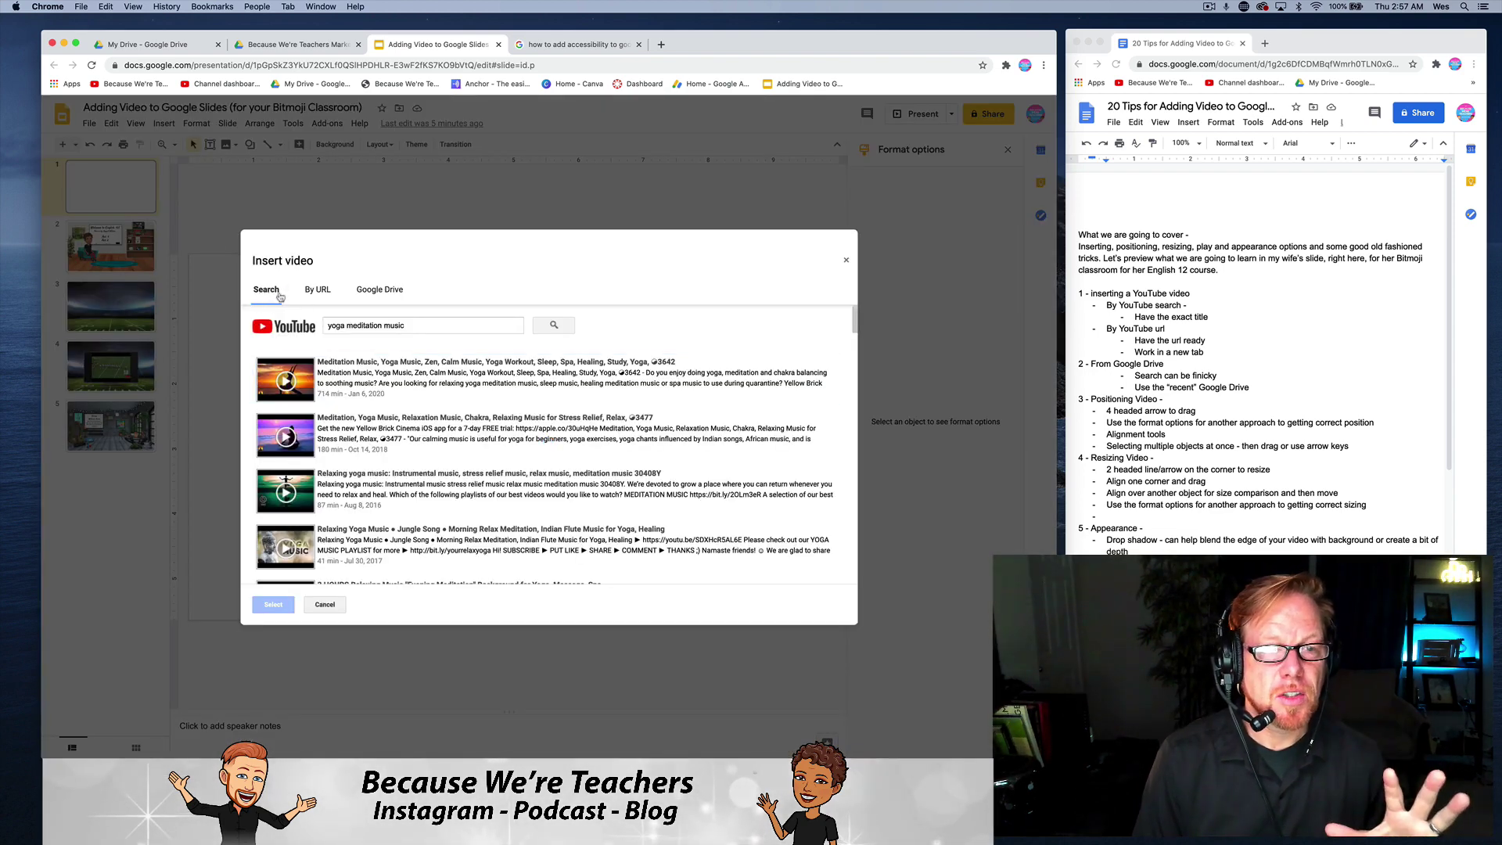
pyautogui.click(323, 294)
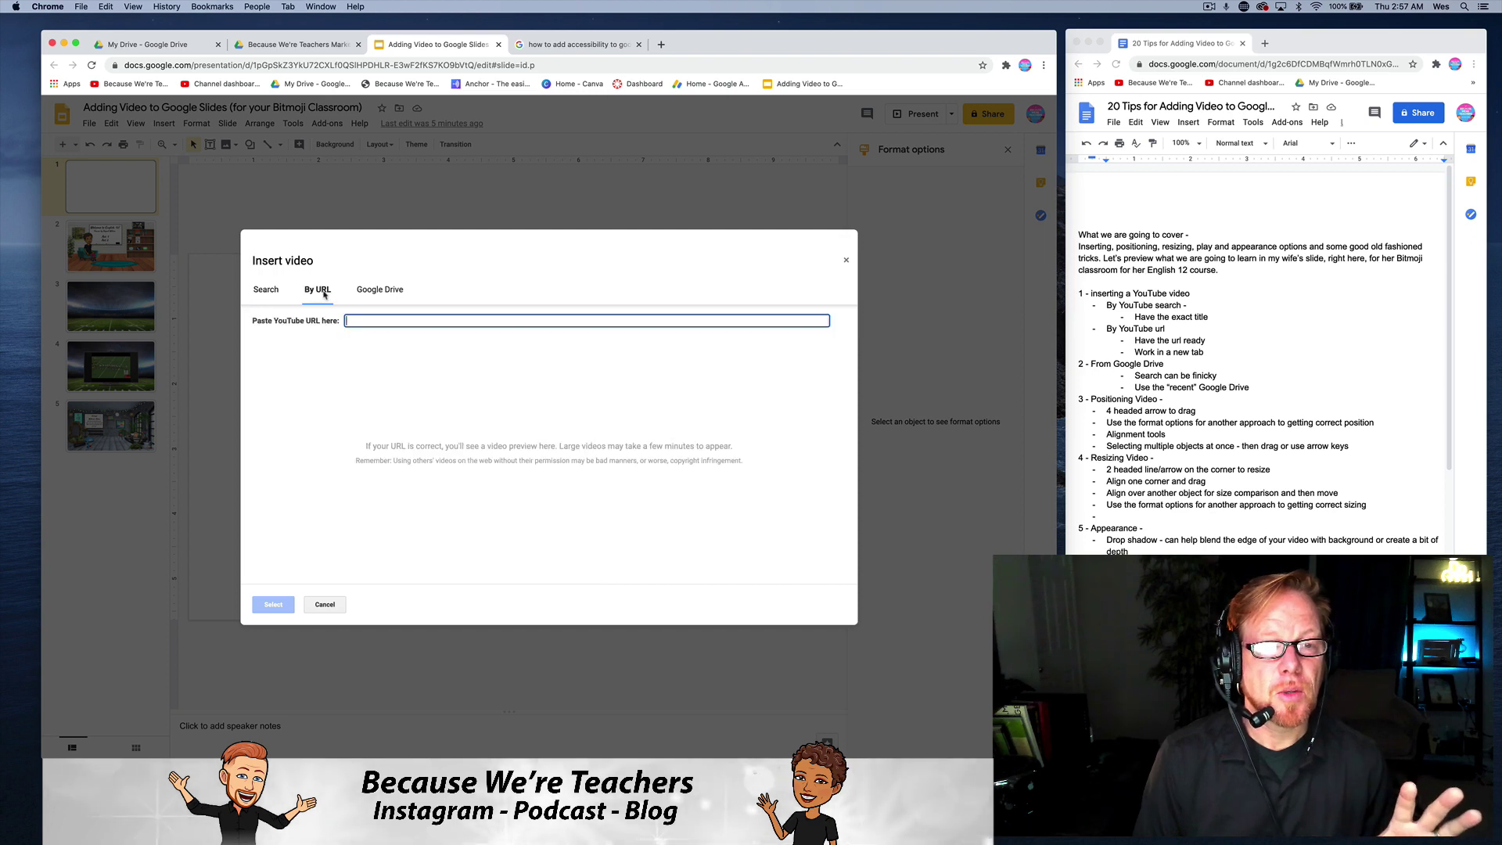
pyautogui.click(384, 291)
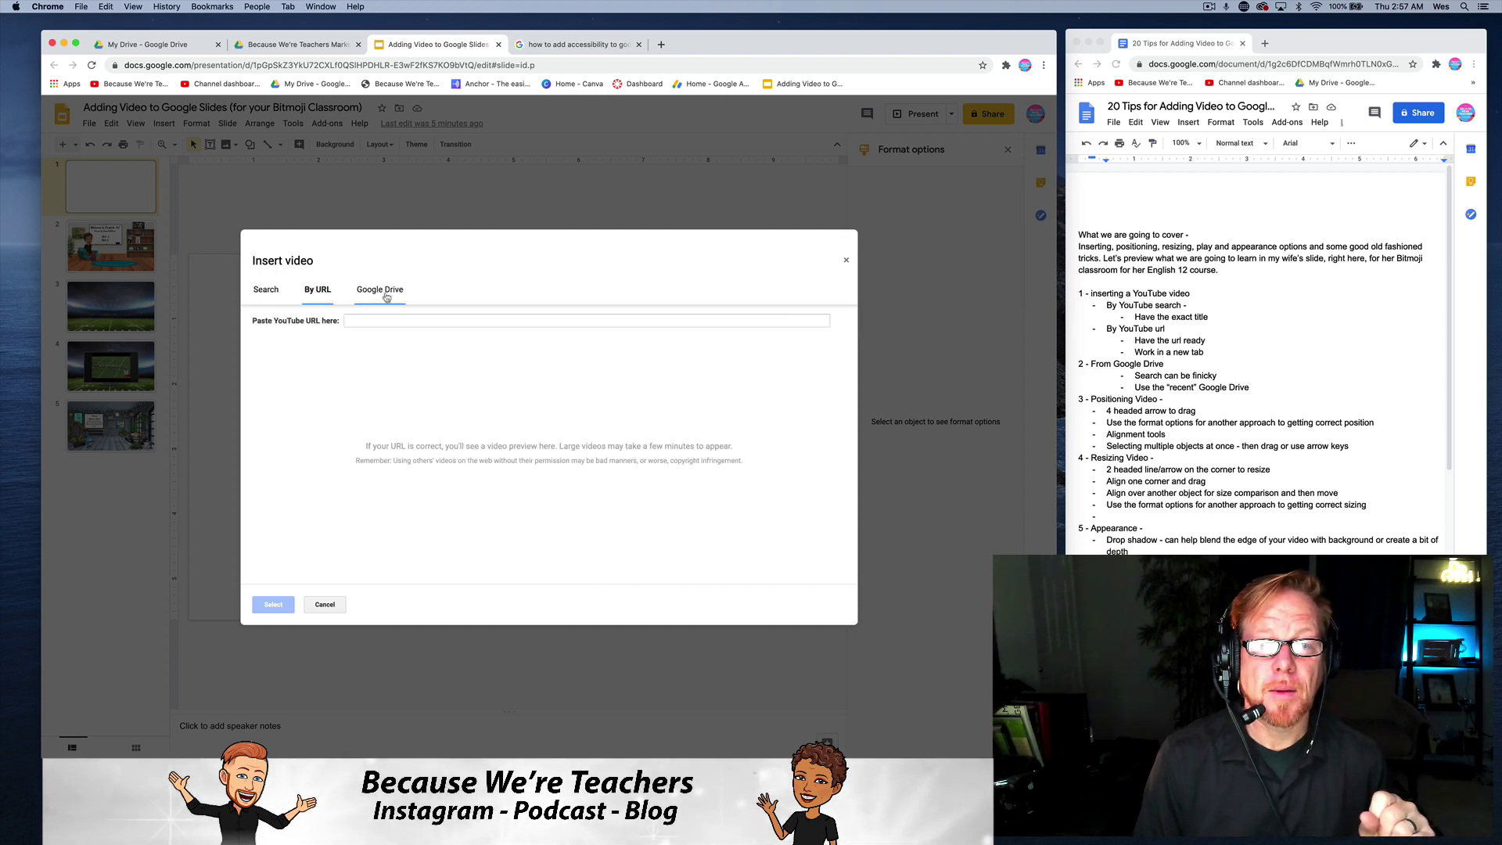
pyautogui.click(259, 290)
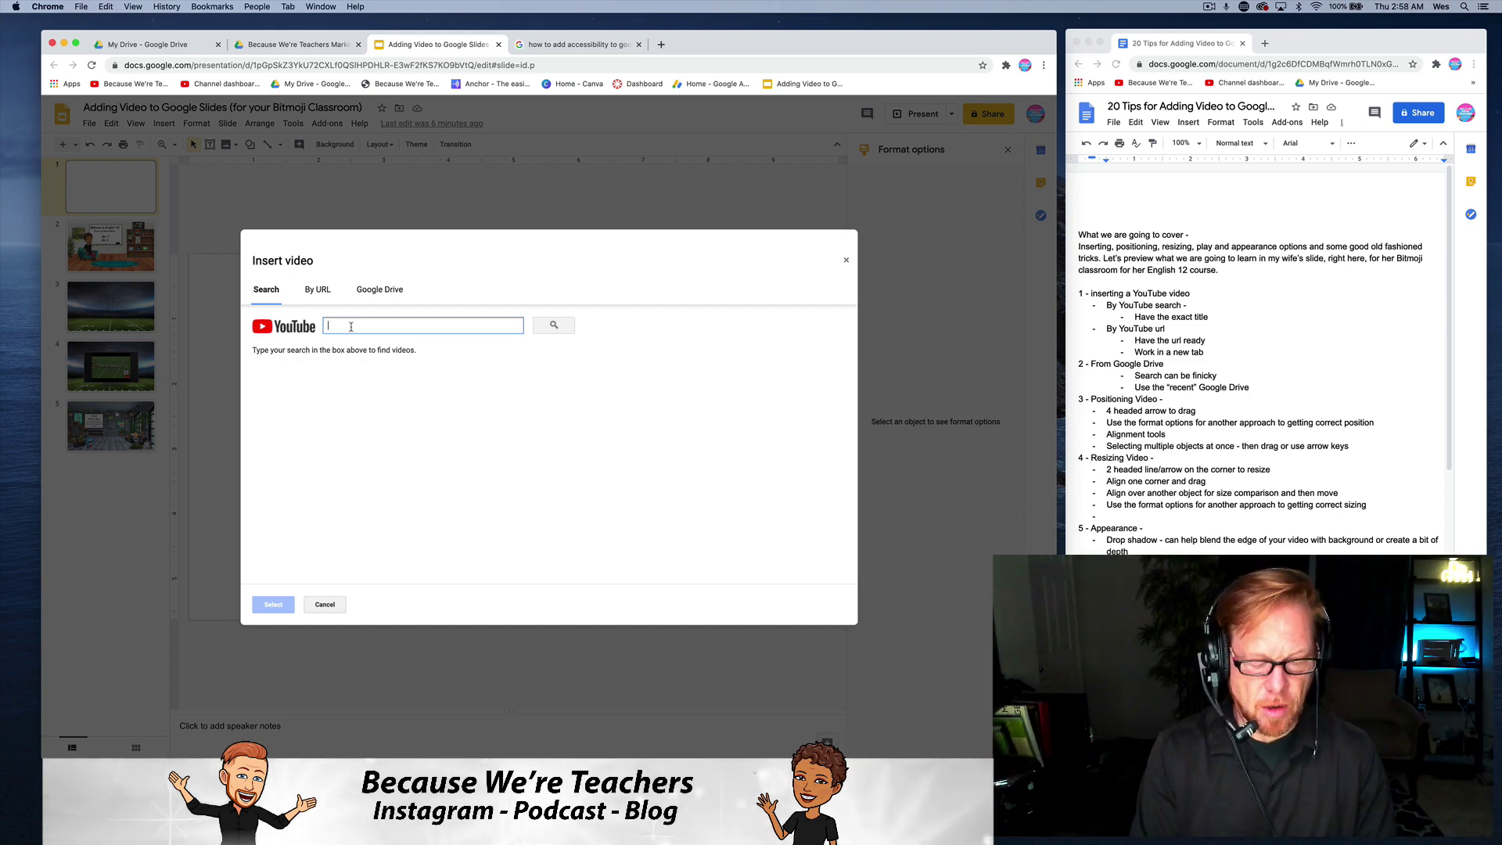
# - Open YouTube in a new browser tab and search for "romeo and juliet dicaprio"
pyautogui.press('super+t')
pyautogui.write('youtube')
pyautogui.press('Return')
pyautogui.click(403, 110)
pyautogui.write('r')
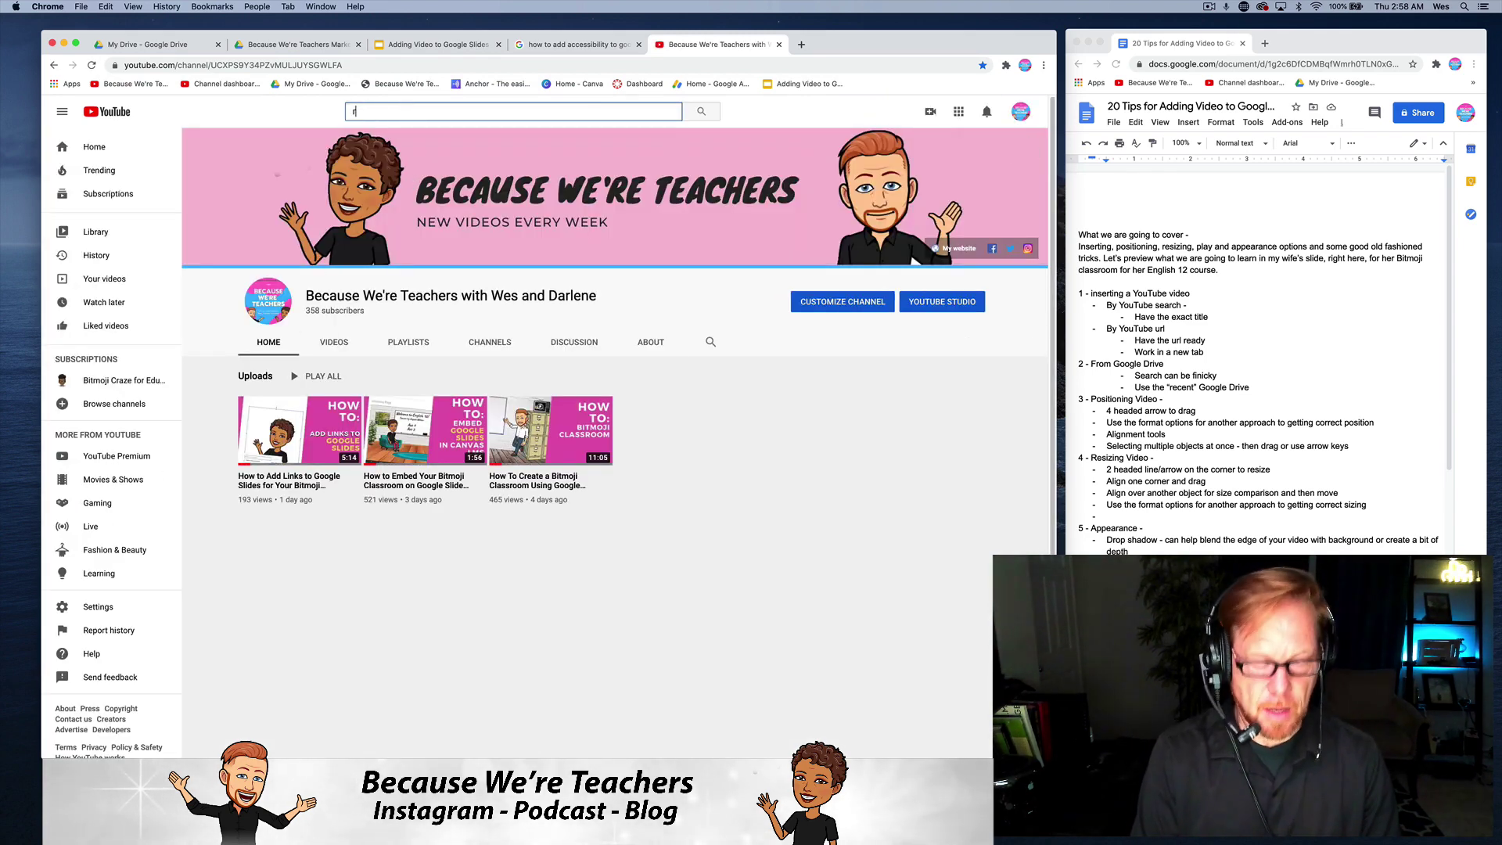
pyautogui.write('omeo and juliet dicap')
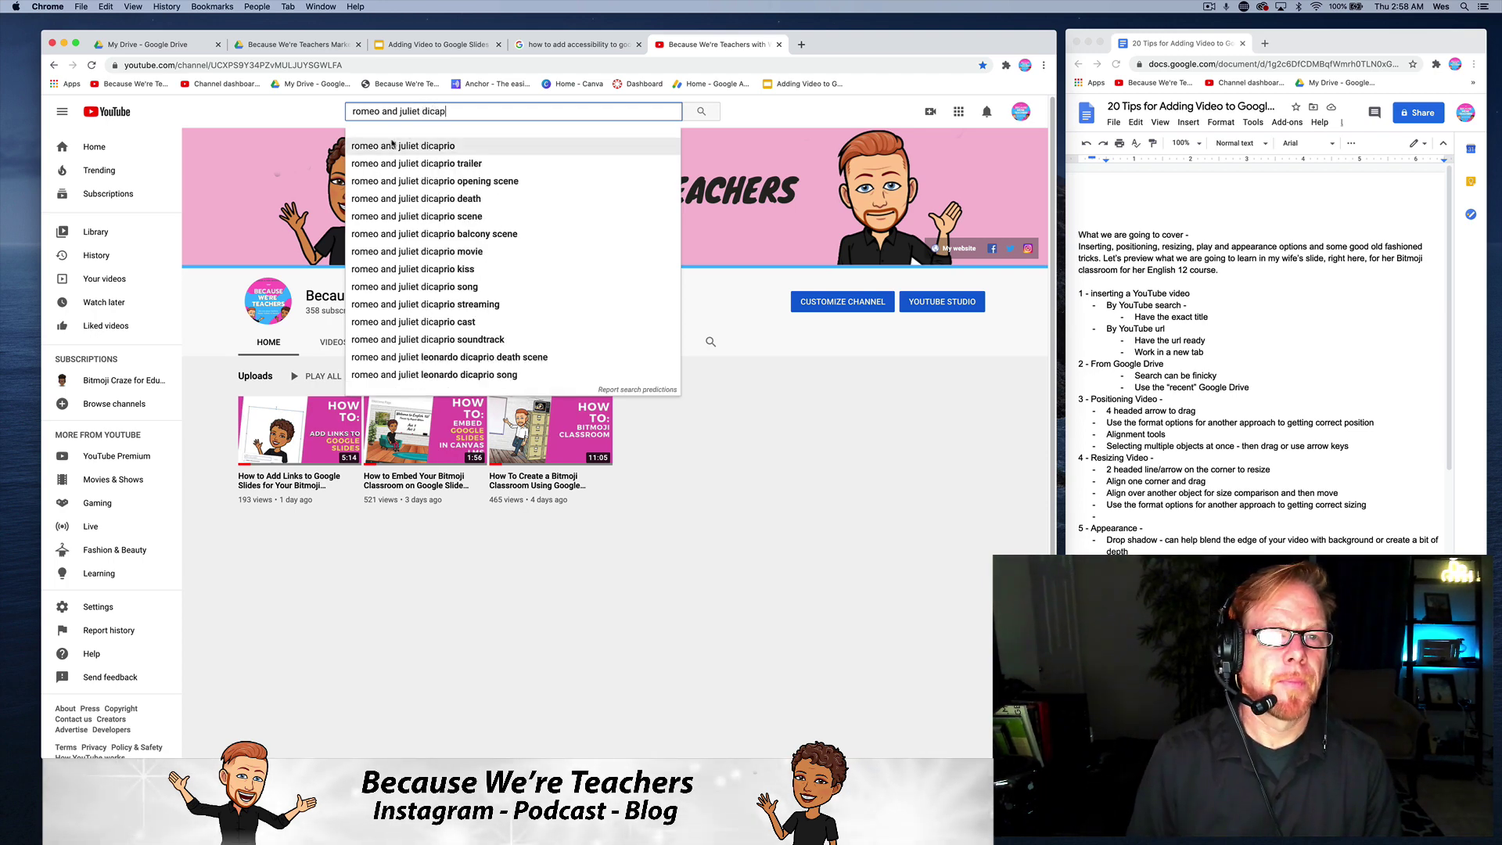
pyautogui.click(392, 146)
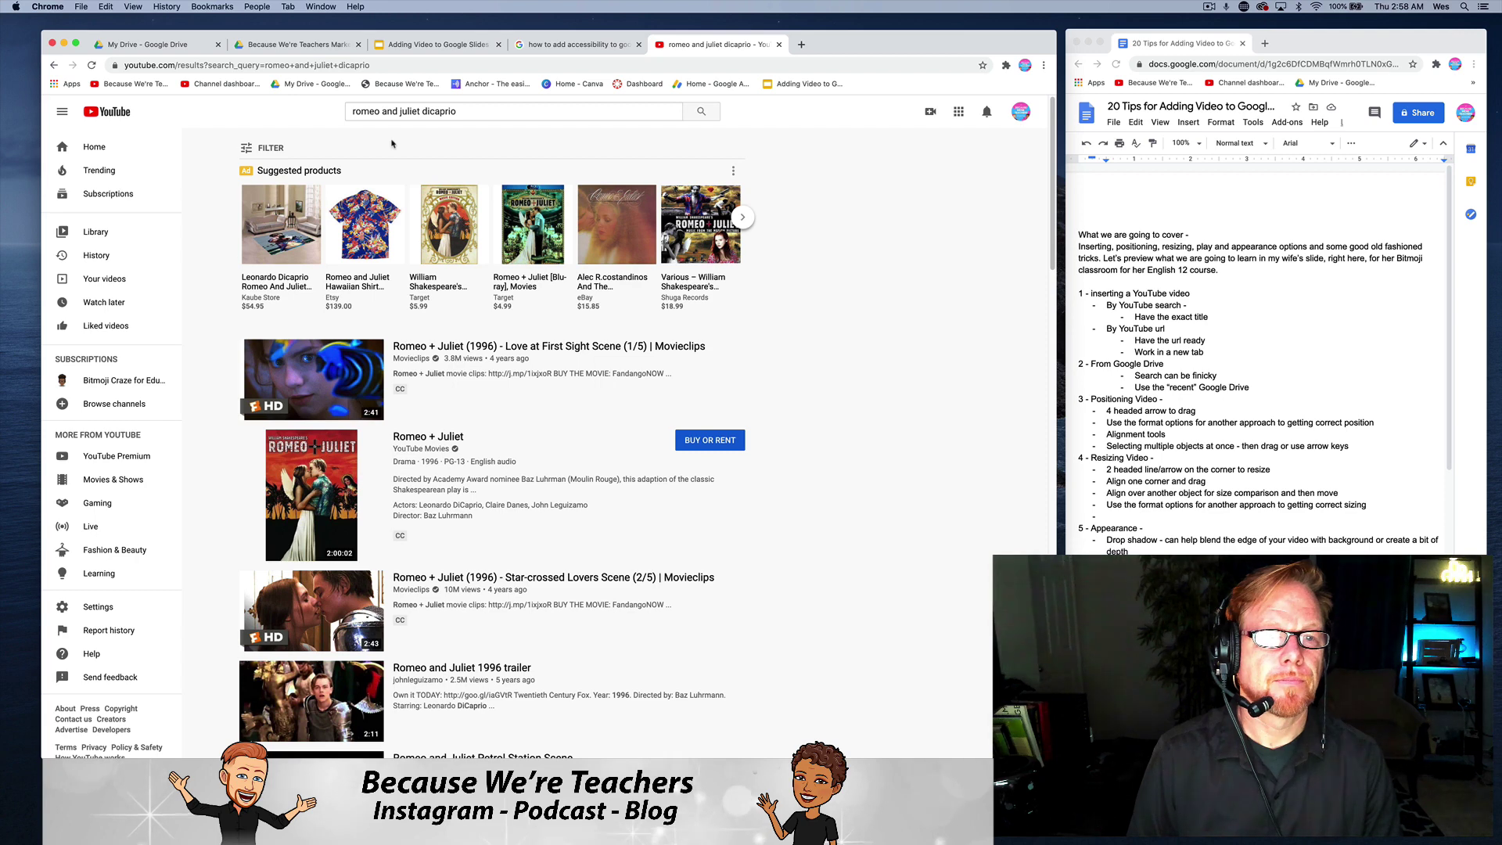
# - Narrow the YouTube search to "romeo and juliet dicaprio trailer"
pyautogui.click(473, 114)
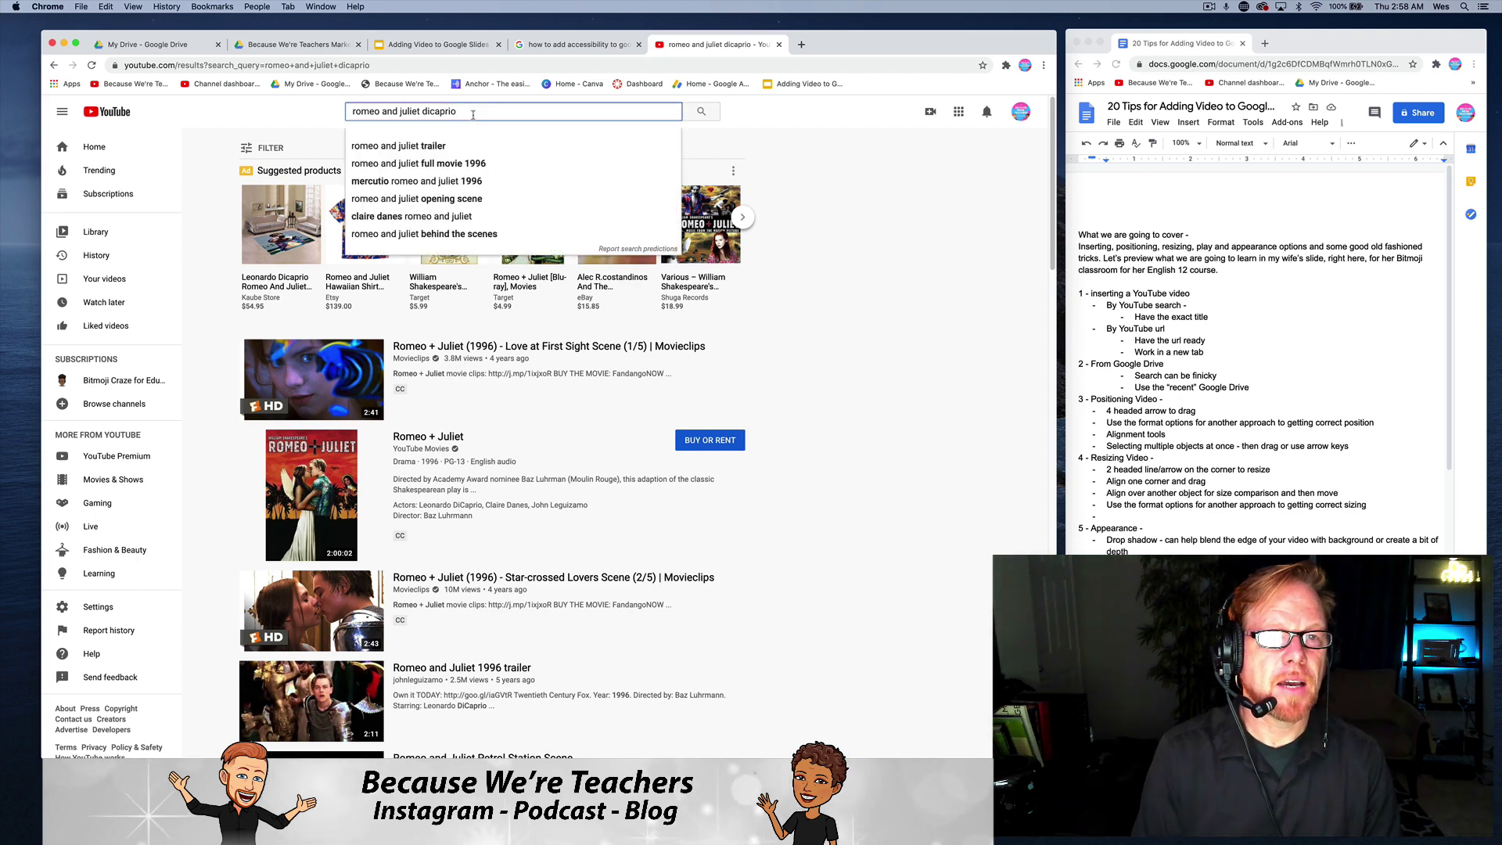
pyautogui.write('trailer')
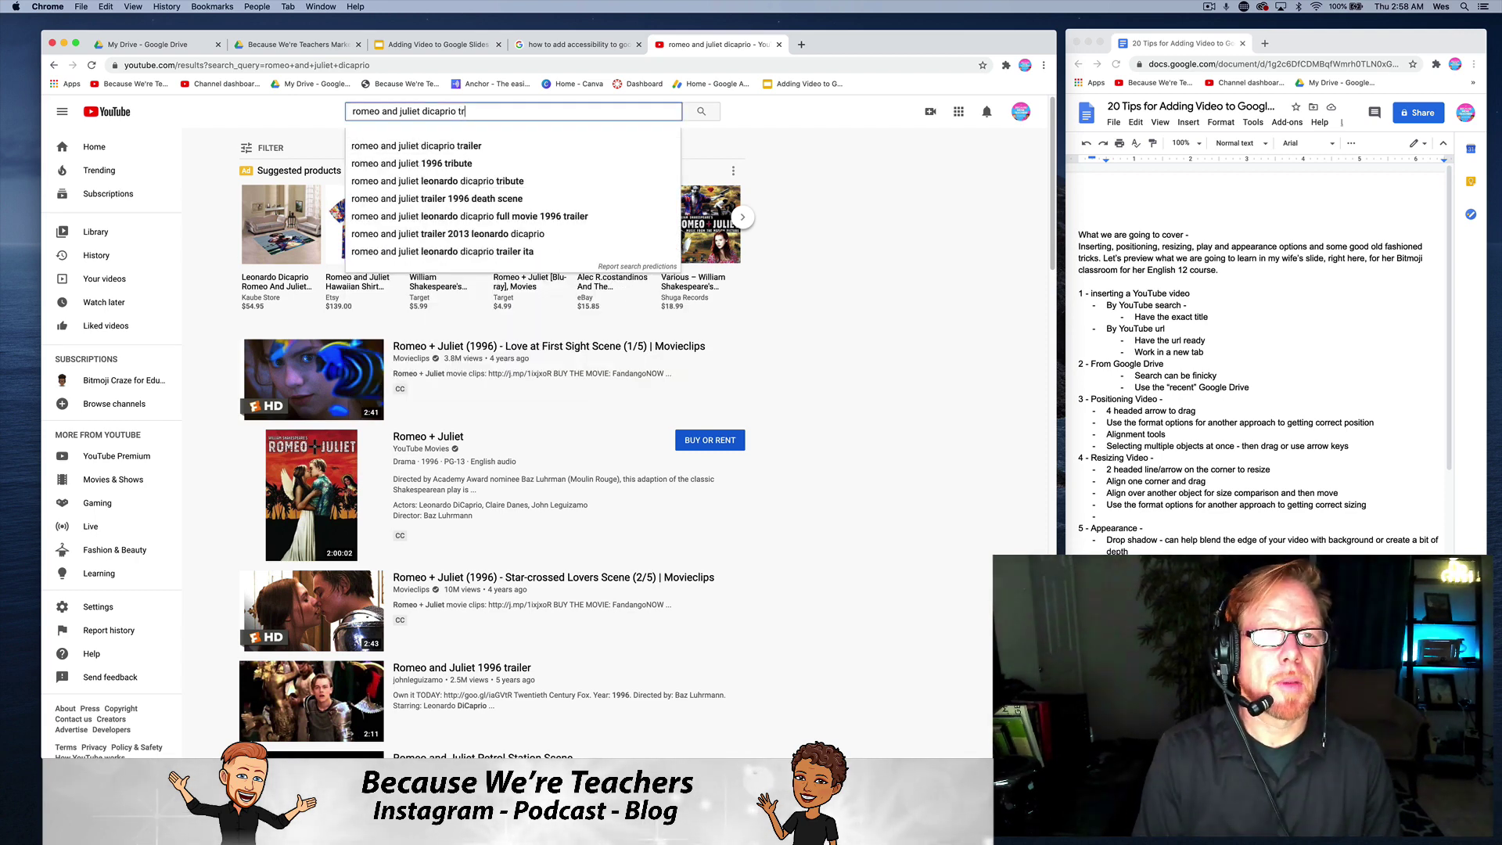
pyautogui.press('Return')
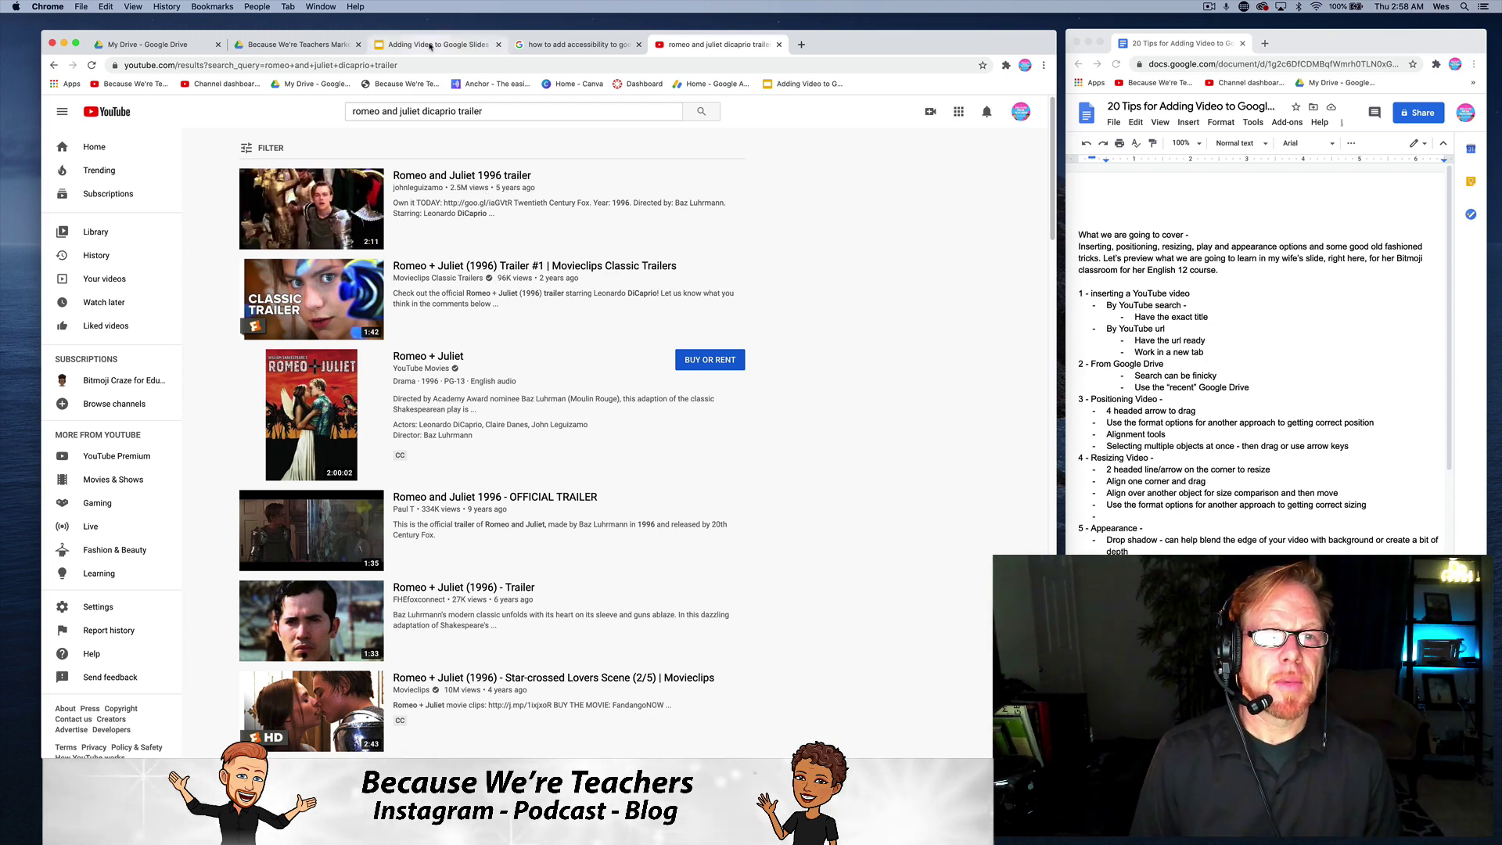
# - Copy the title "Romeo and Juliet 1996 trailer" from the first search result and switch back to the presentation
pyautogui.moveTo(539, 177); pyautogui.dragTo(395, 175)
pyautogui.press('super+c')
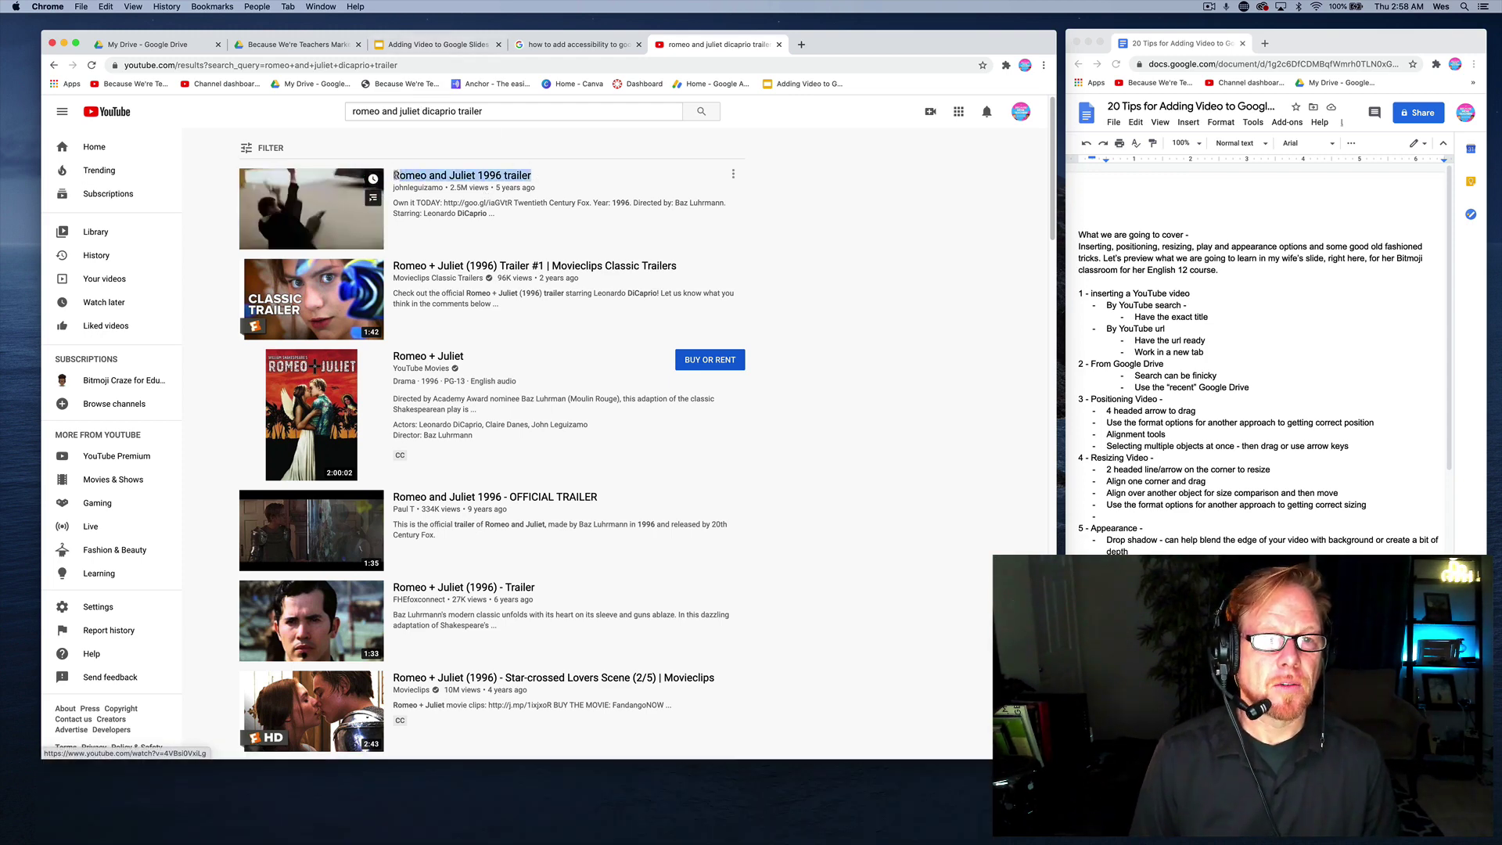
pyautogui.click(380, 47)
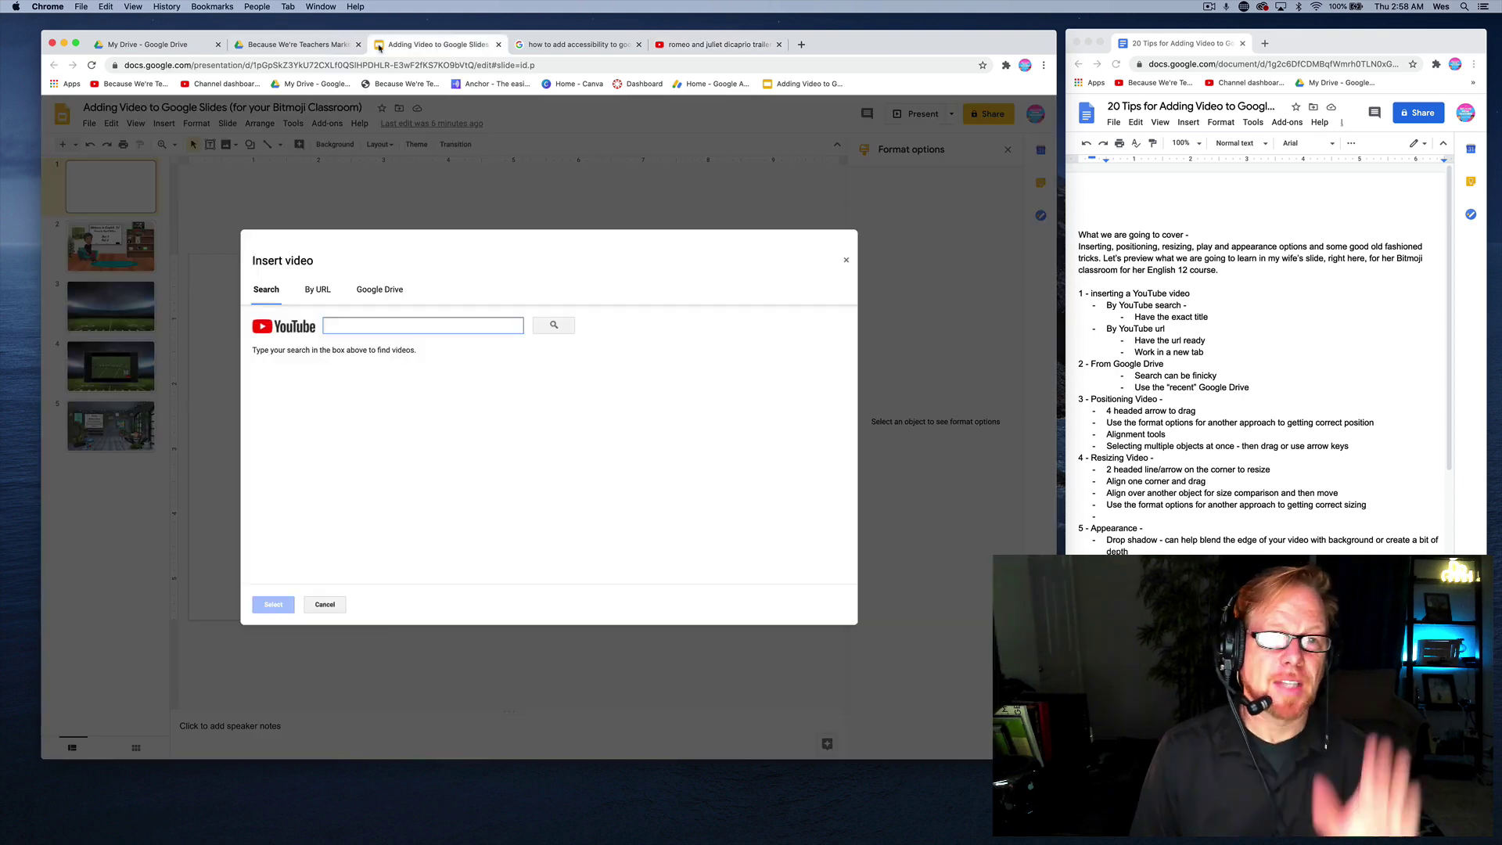
# - Search for the copied title "Romeo and Juliet 1996 trailer" and insert the video "Romeo +Juliet 1996 TRAILER esp" on the first slide
pyautogui.click(334, 327)
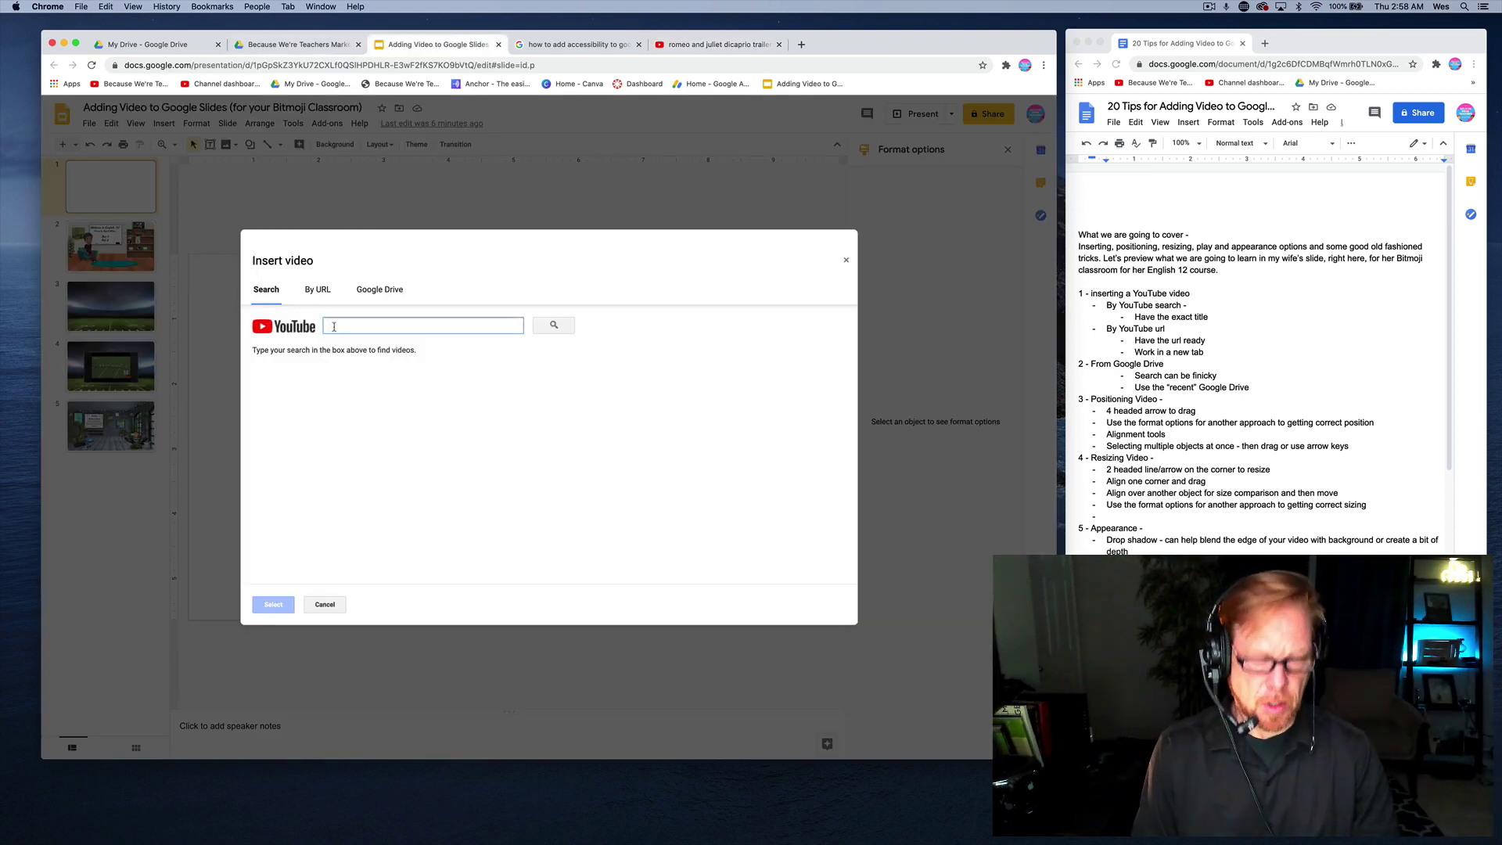
pyautogui.press('super+v')
pyautogui.click(544, 327)
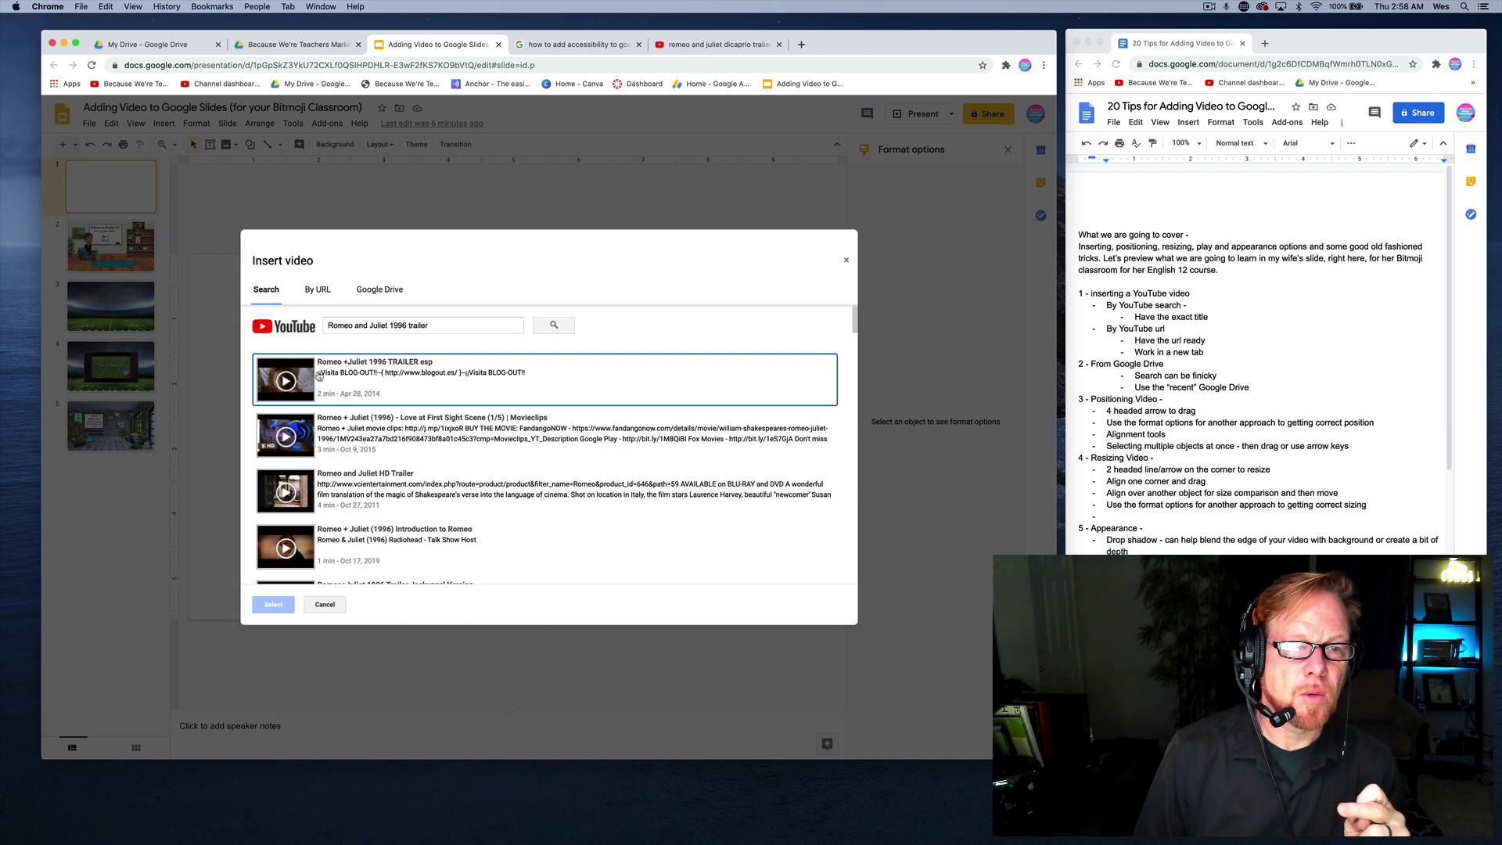
pyautogui.click(305, 375)
pyautogui.click(274, 604)
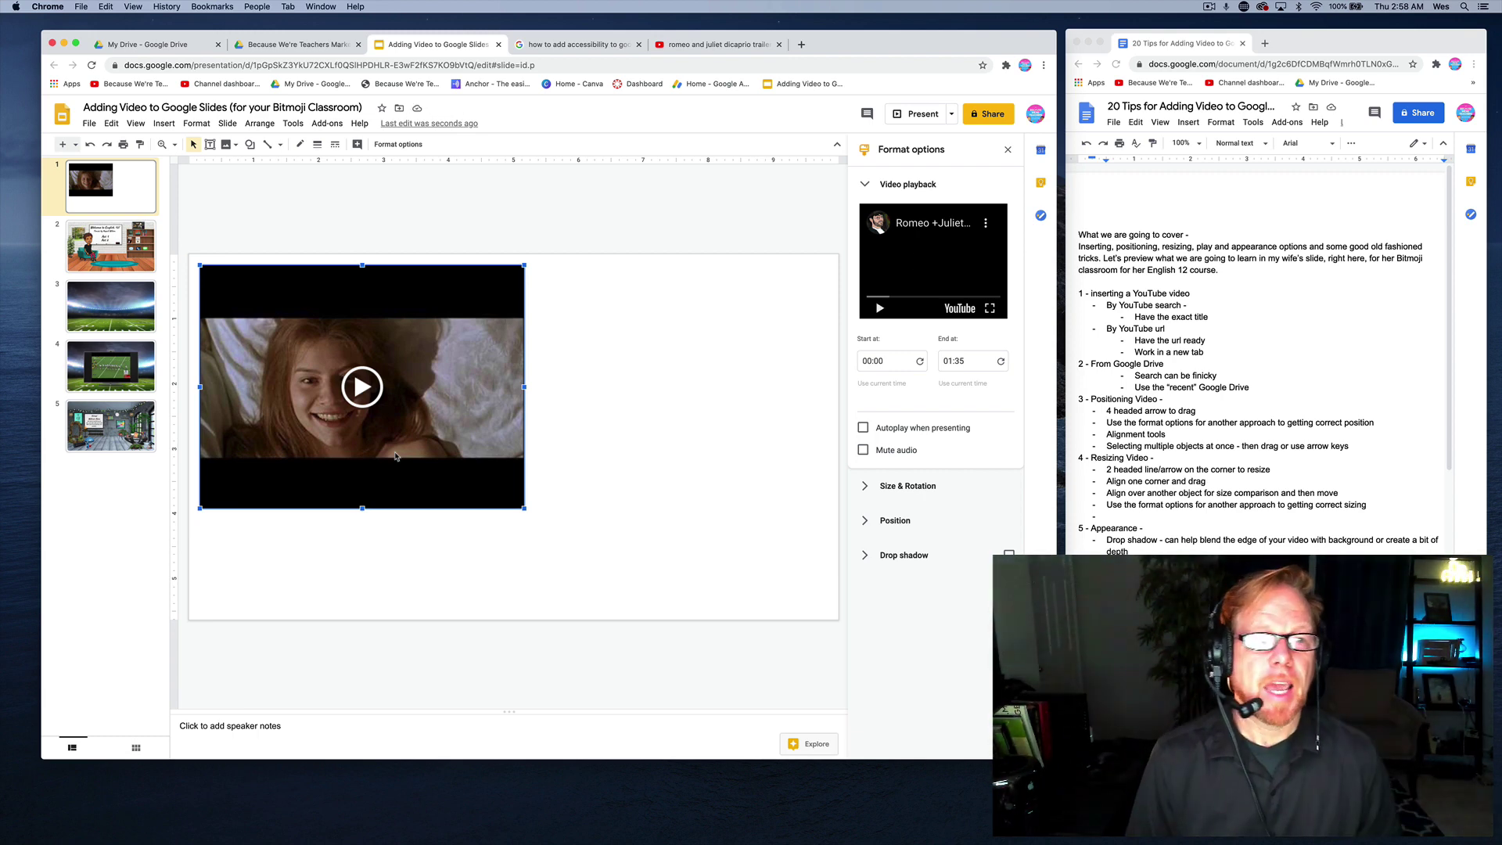
# - Open the "Romeo and Juliet 1996 trailer" video on YouTube, pause it and copy its URL
pyautogui.click(687, 45)
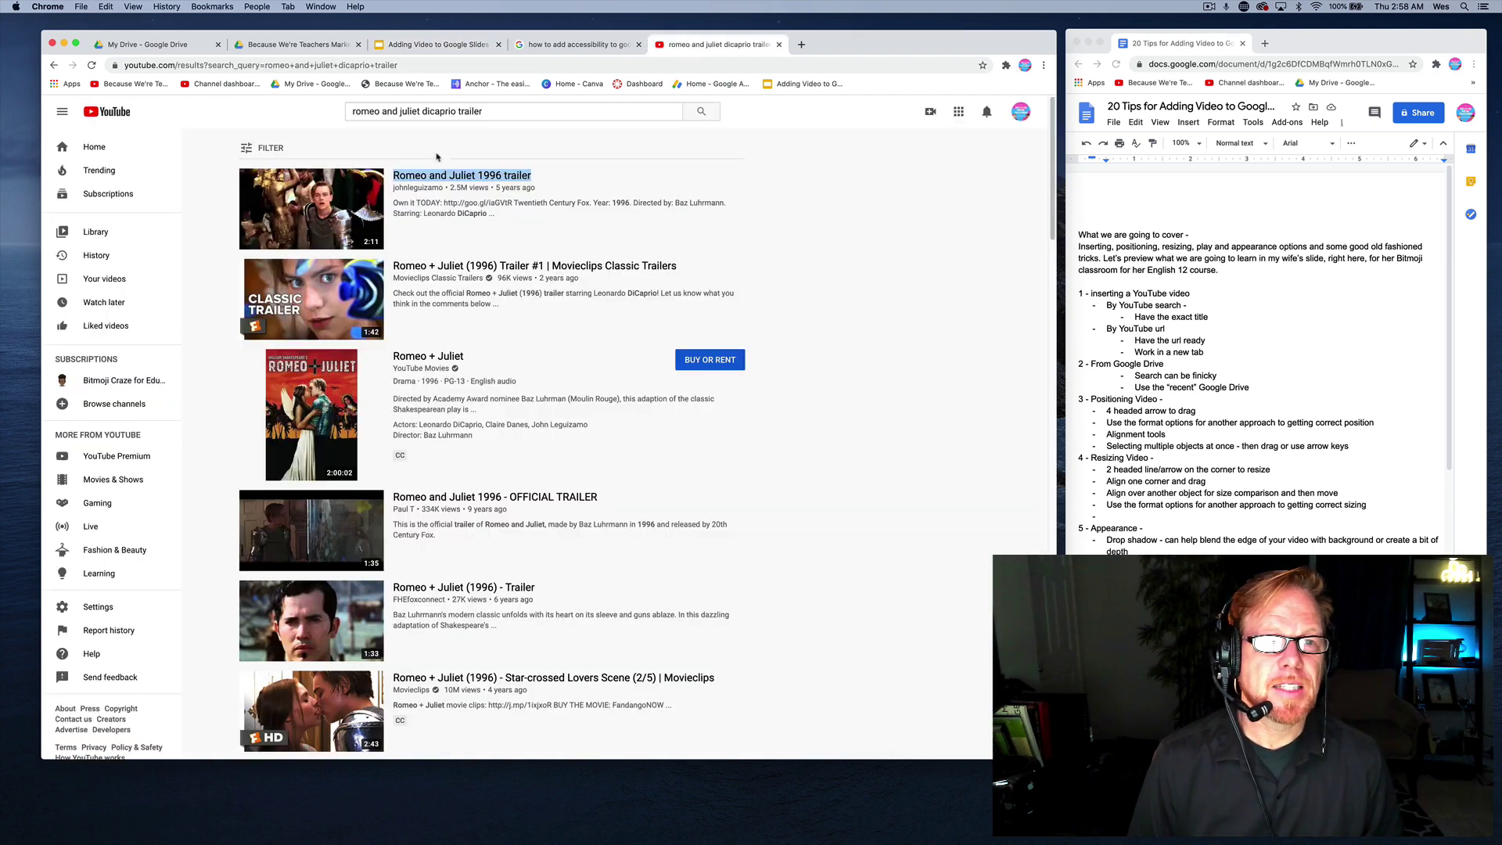
pyautogui.click(374, 178)
pyautogui.click(328, 201)
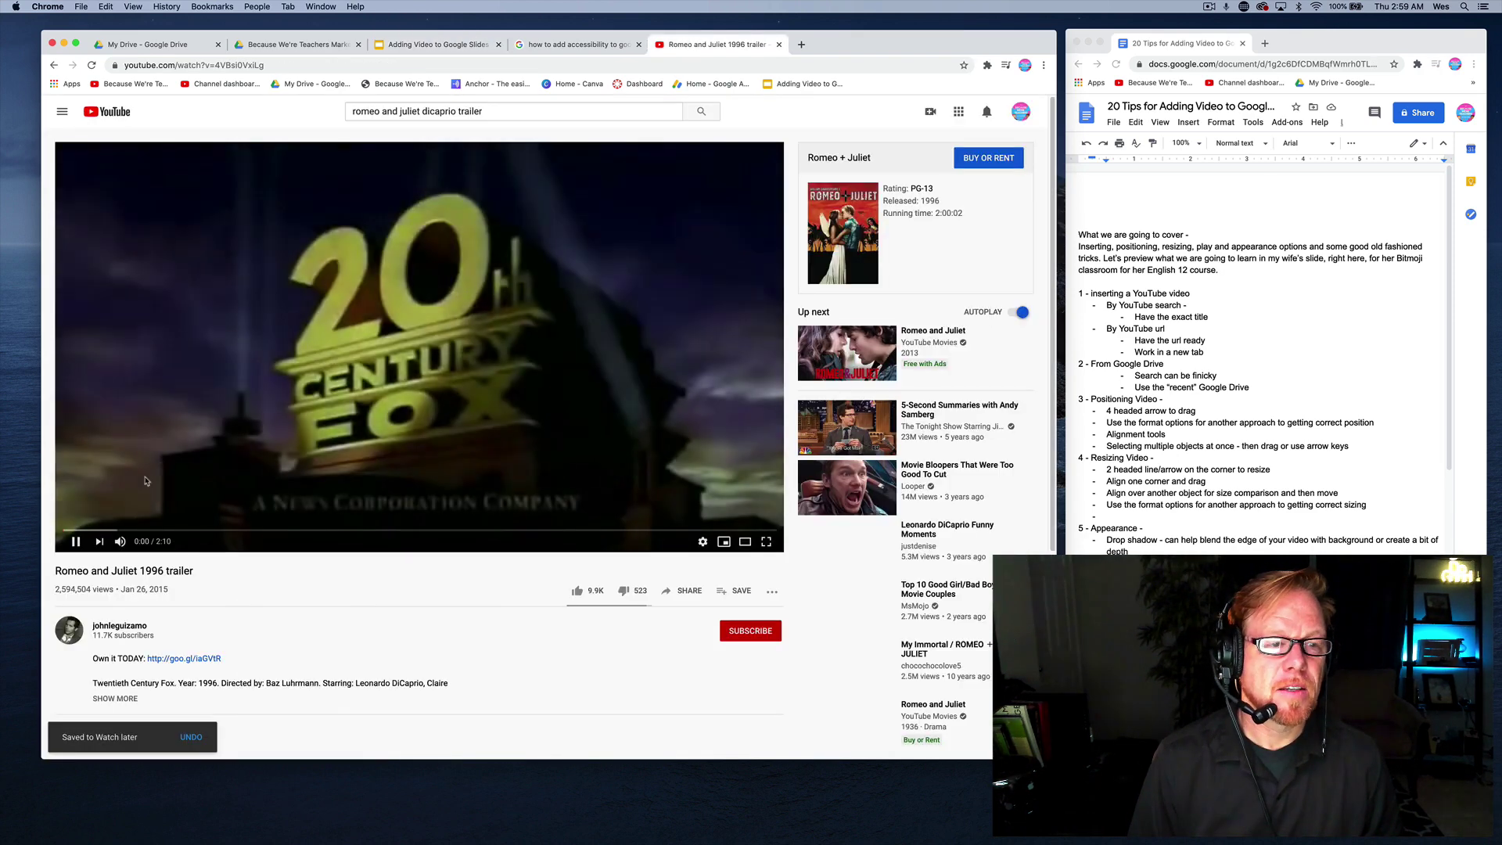
pyautogui.click(145, 481)
pyautogui.click(174, 64)
pyautogui.press('super+c')
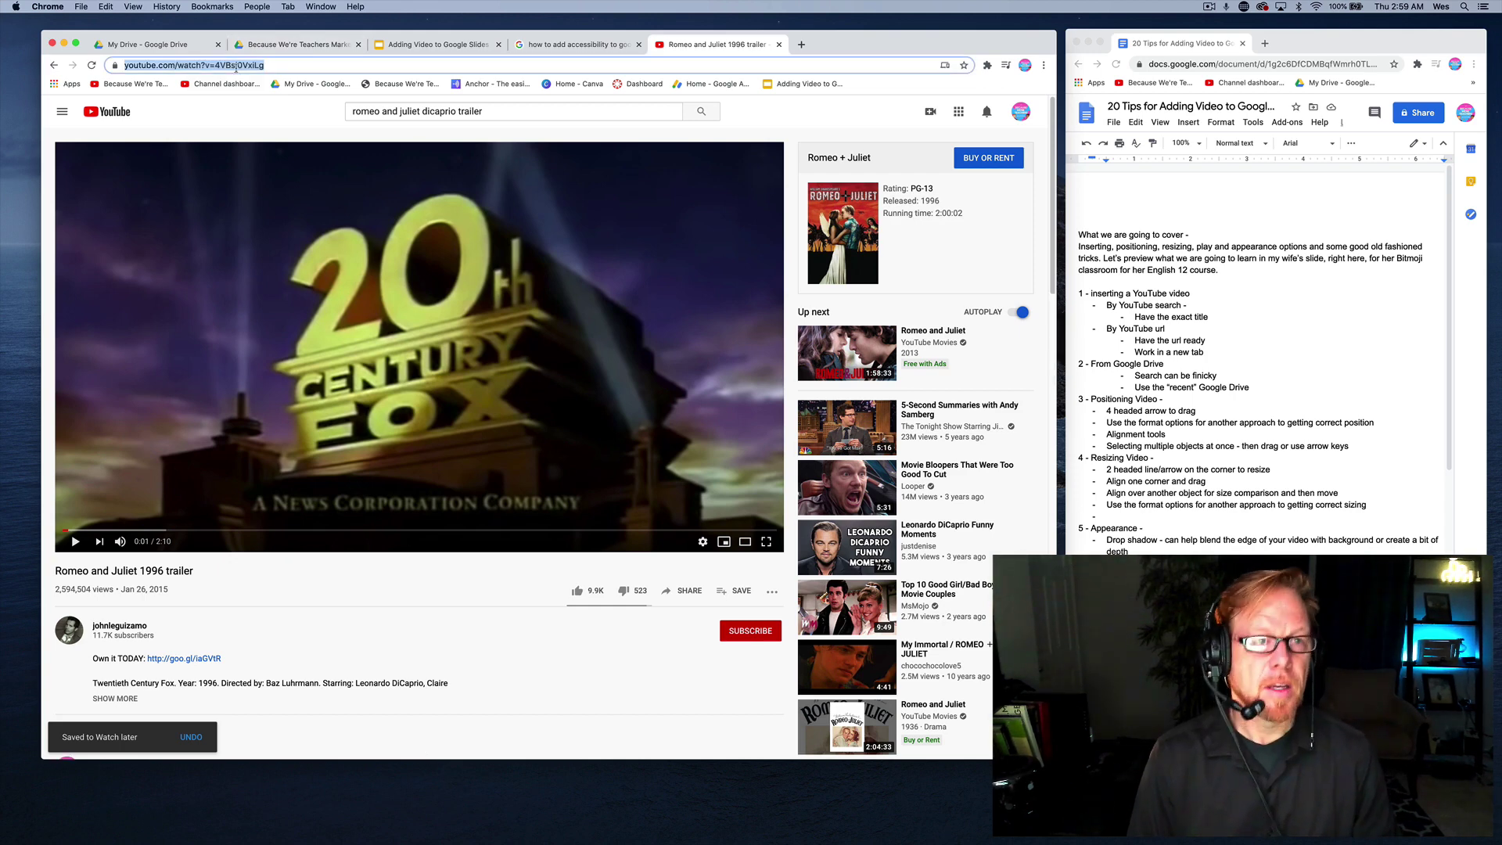
# - Return to the presentation and insert the "Romeo and Juliet 1996 trailer" video on the first slide by its copied YouTube URL
pyautogui.click(439, 48)
pyautogui.click(162, 124)
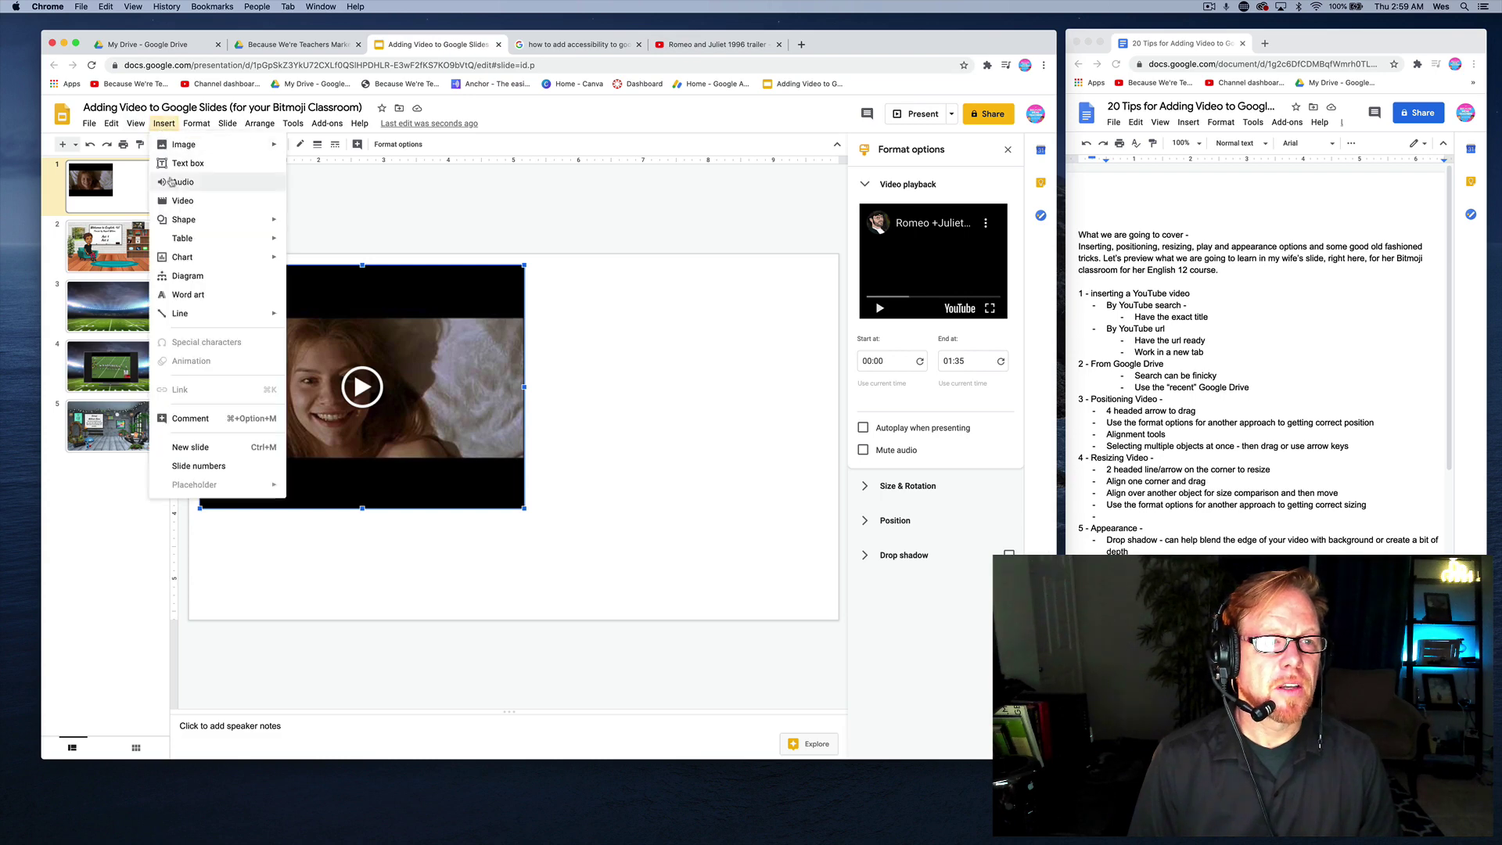
pyautogui.click(174, 201)
pyautogui.click(318, 289)
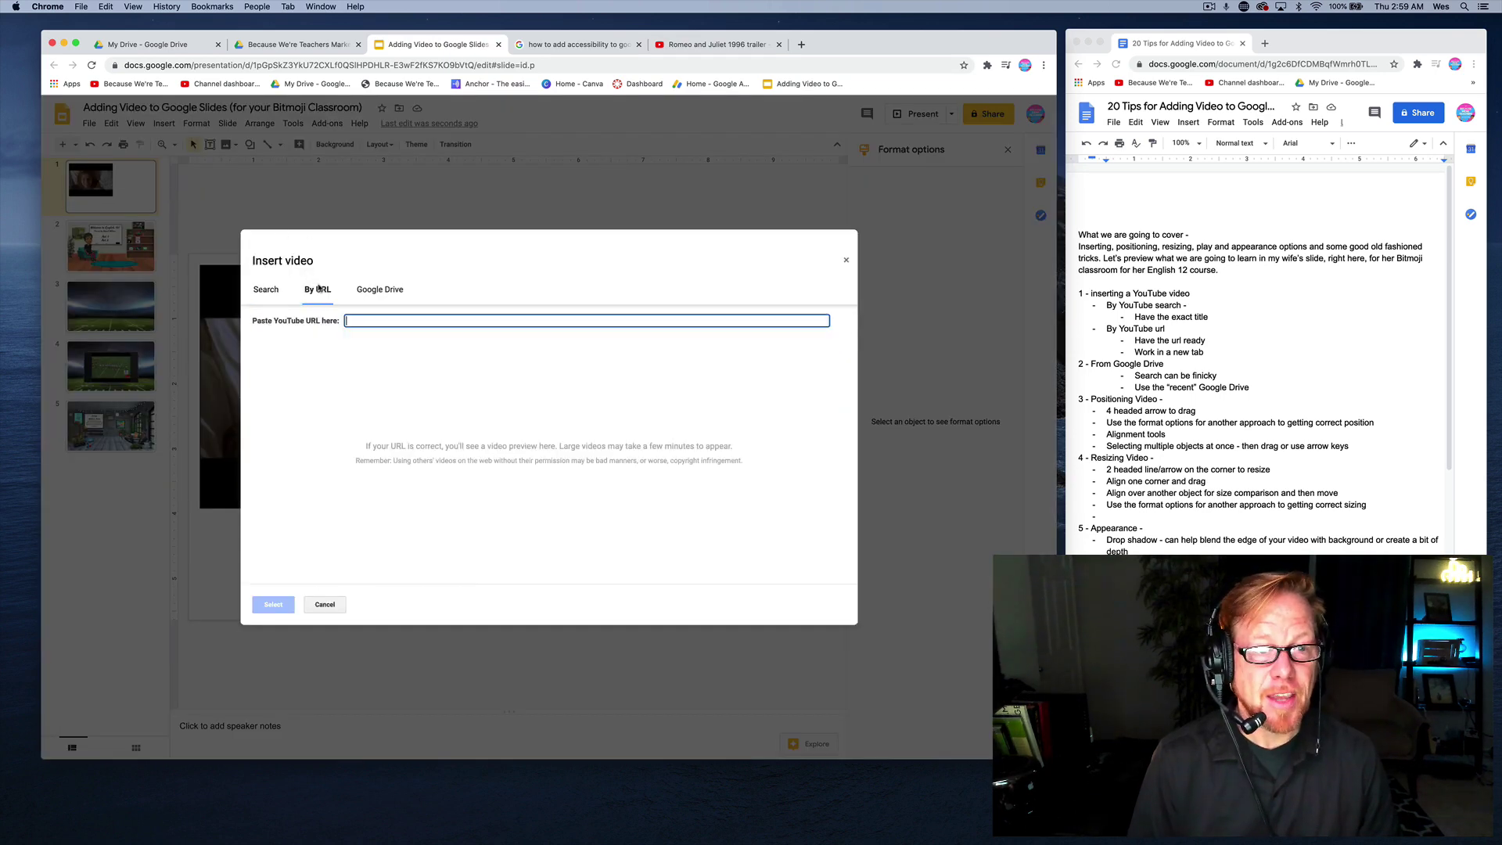
pyautogui.press('super+v')
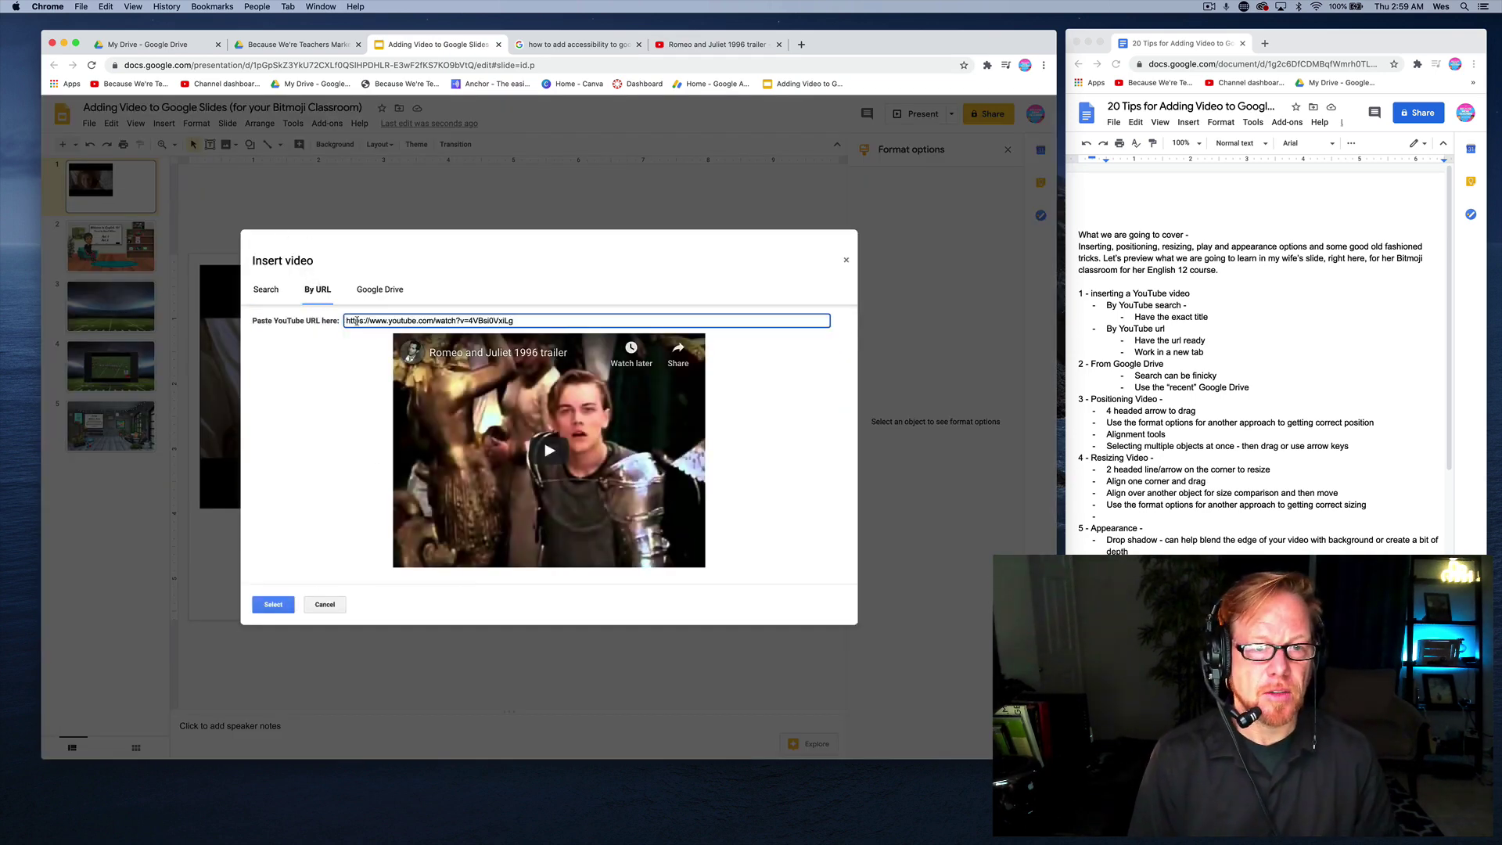
pyautogui.press('Return')
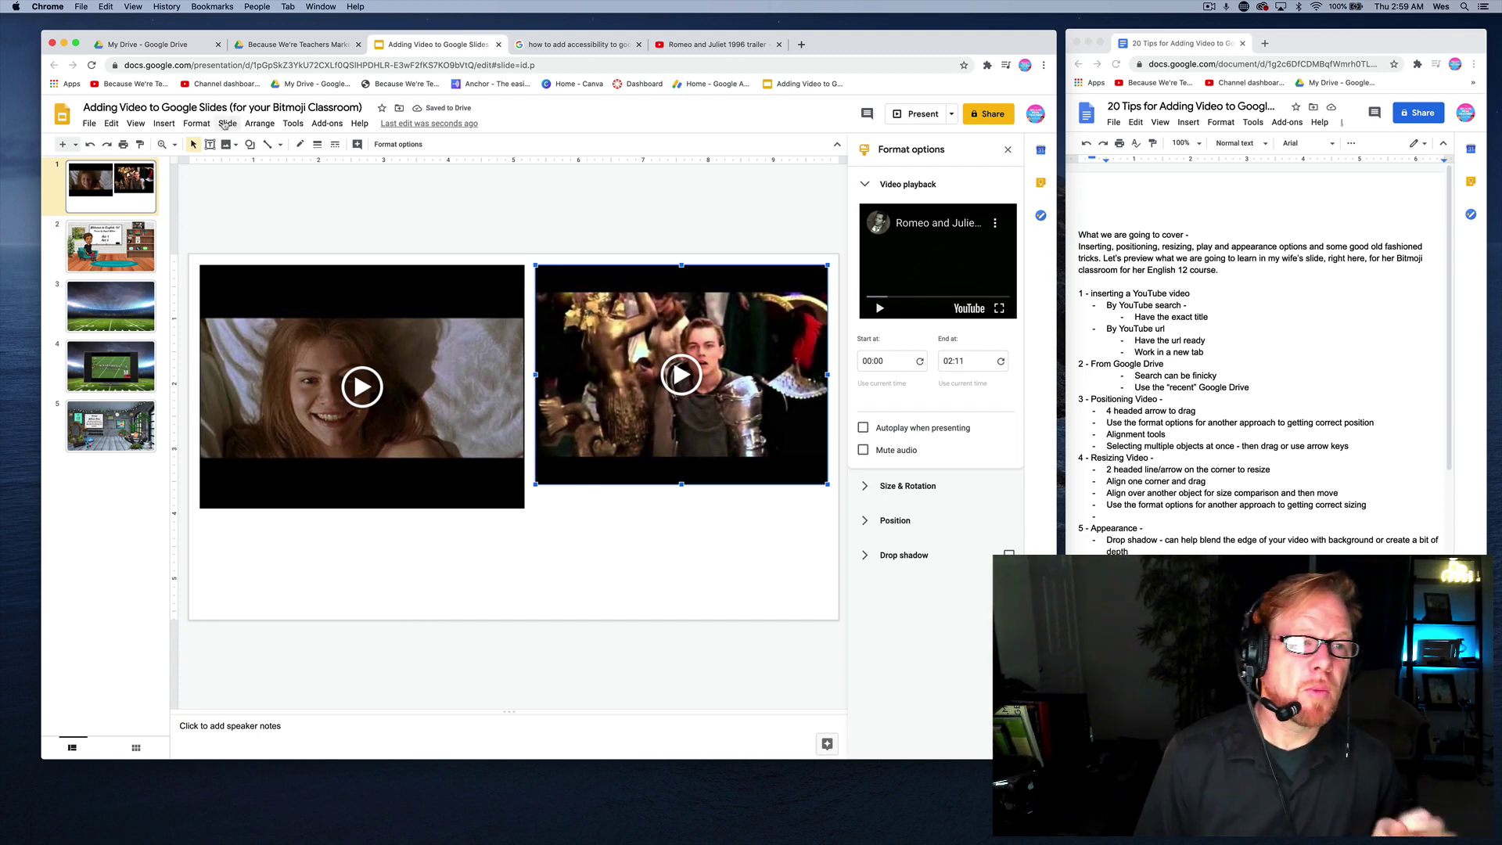
# - Insert the video "sports outfit.mp4" from Google Drive on the first slide
pyautogui.click(167, 126)
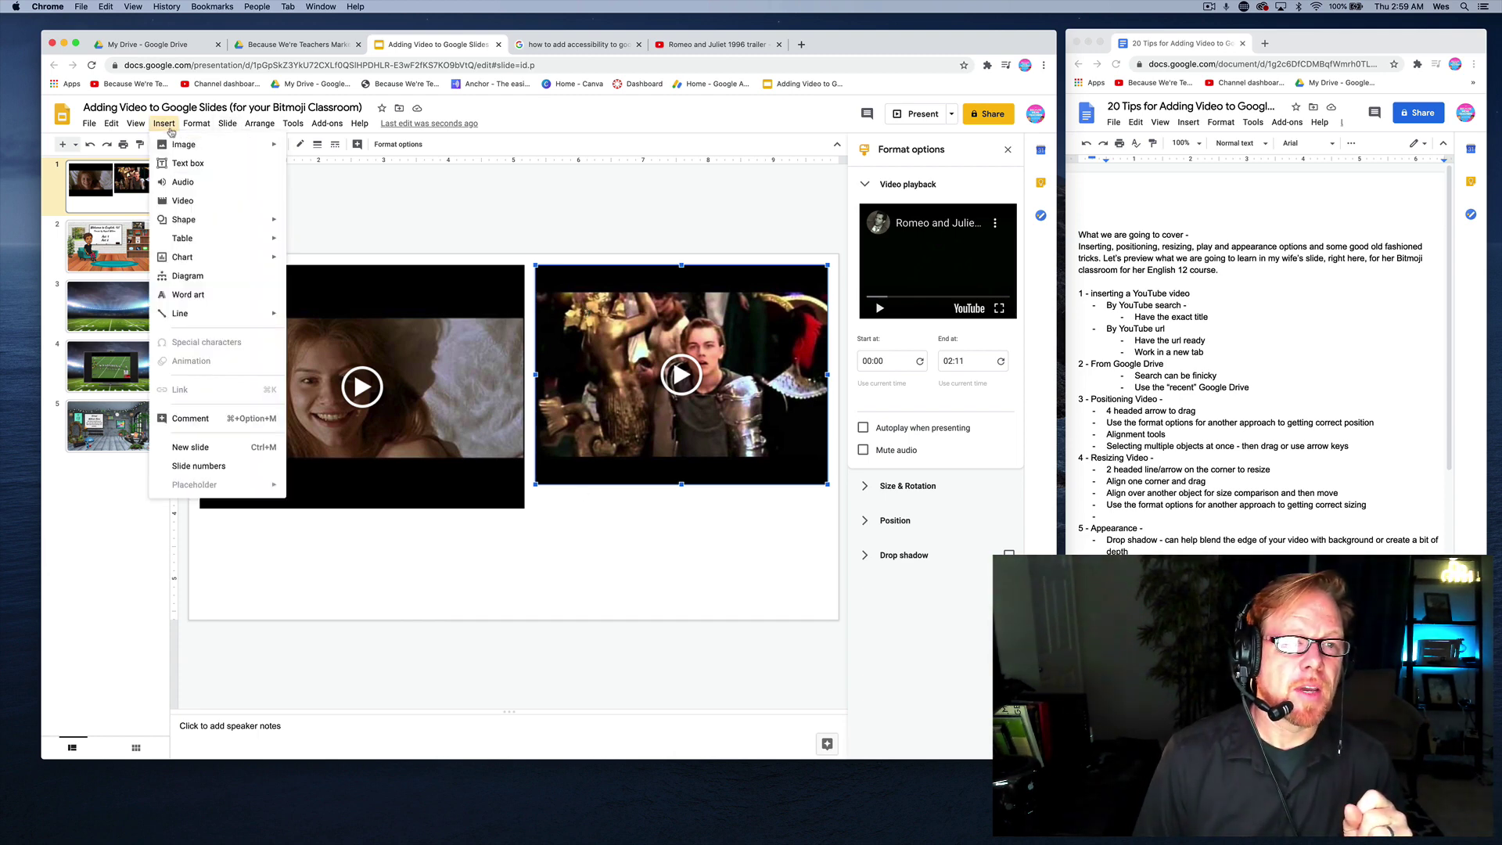
pyautogui.click(173, 201)
pyautogui.click(376, 294)
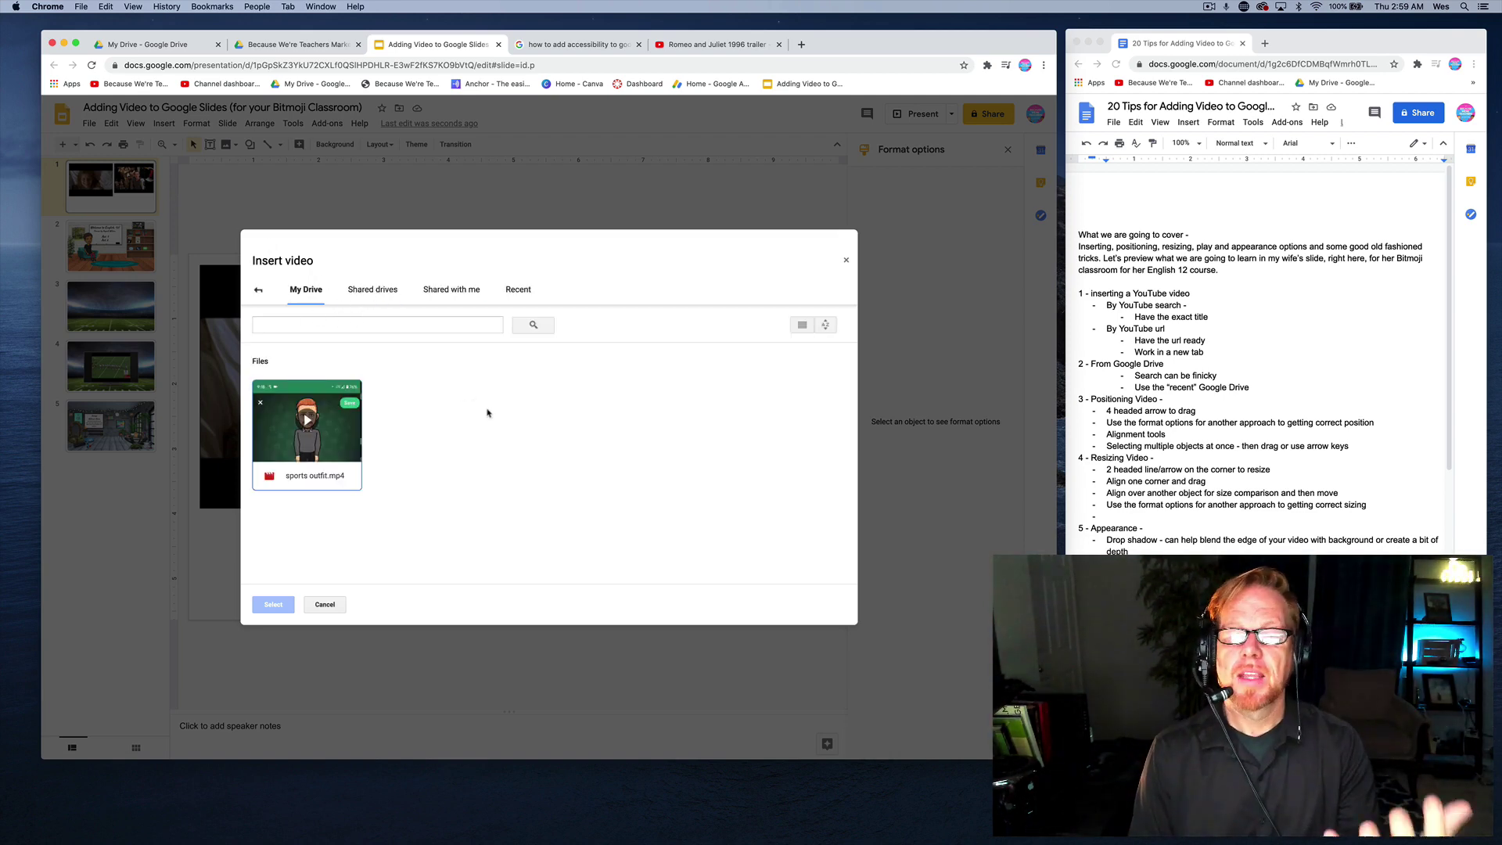
pyautogui.doubleClick(338, 417)
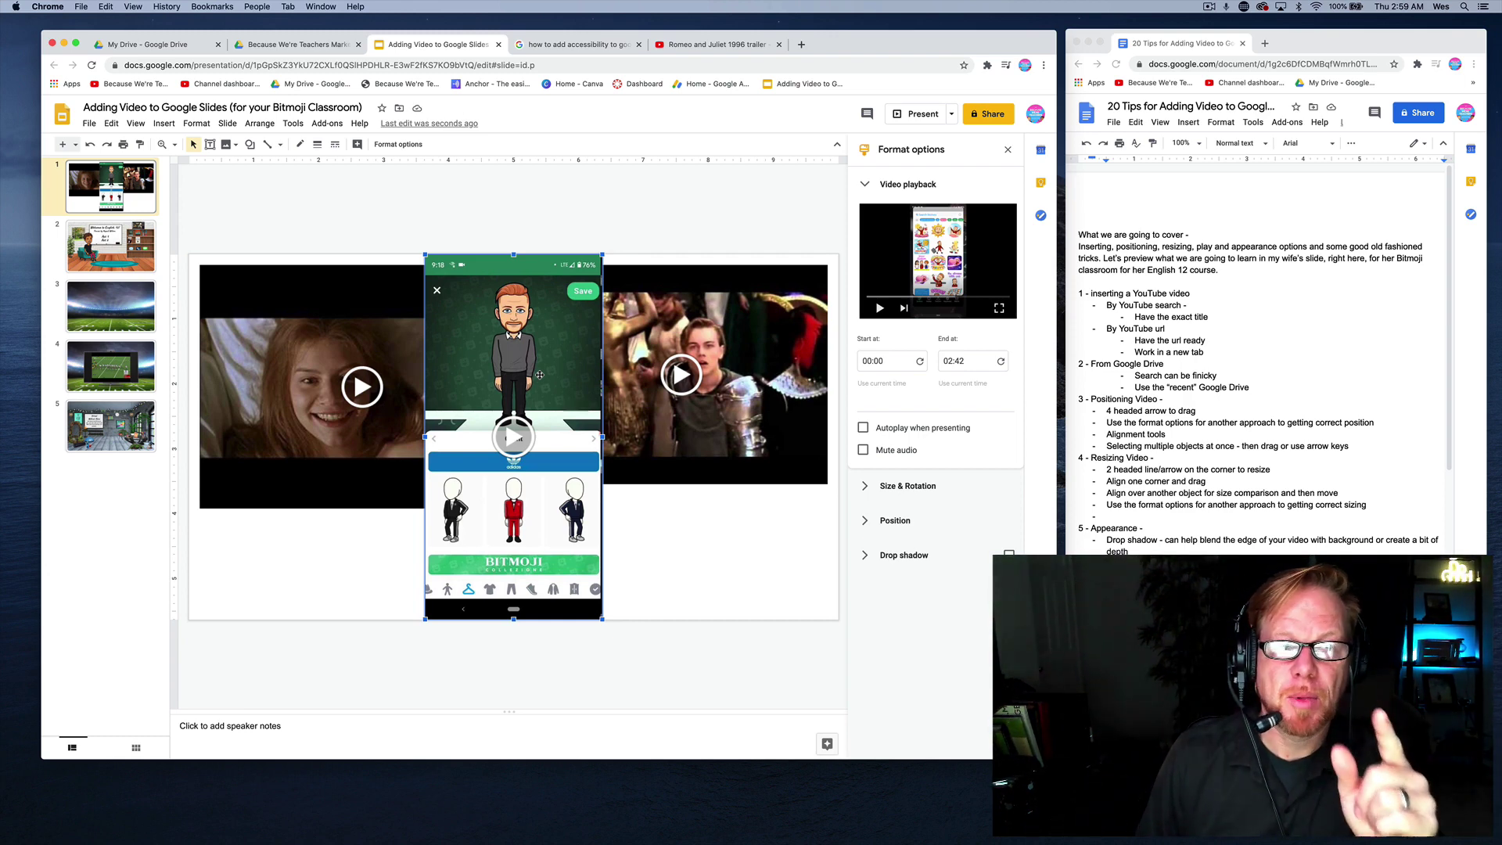
# - Delete the "sports outfit.mp4" video from the first slide and browse the Google Drive video sources: Recent, My Drive, Shared drives and Shared with me
pyautogui.press('Delete')
pyautogui.click(170, 130)
pyautogui.click(177, 202)
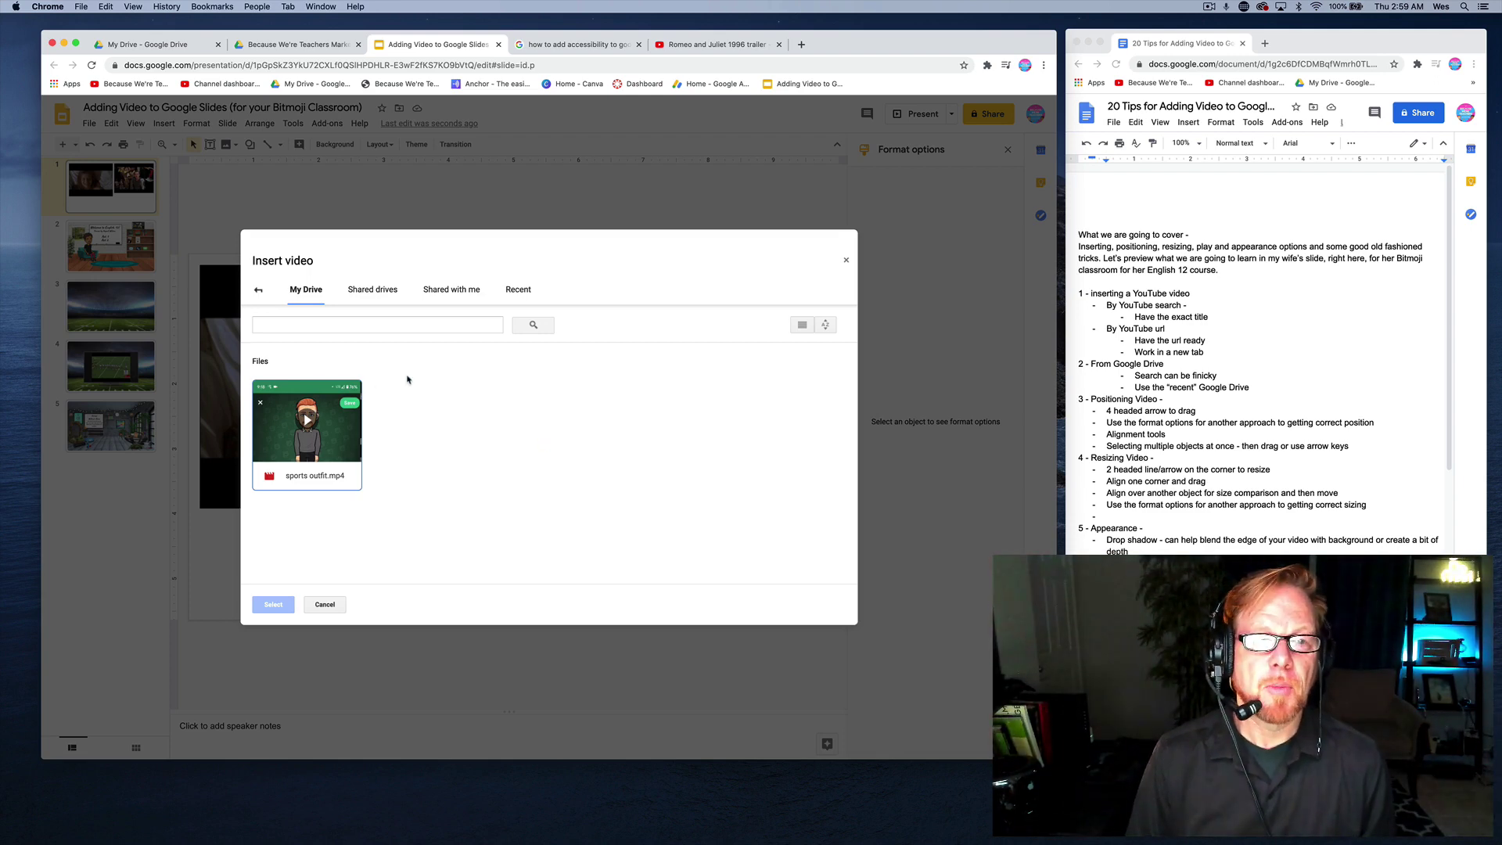
pyautogui.click(518, 291)
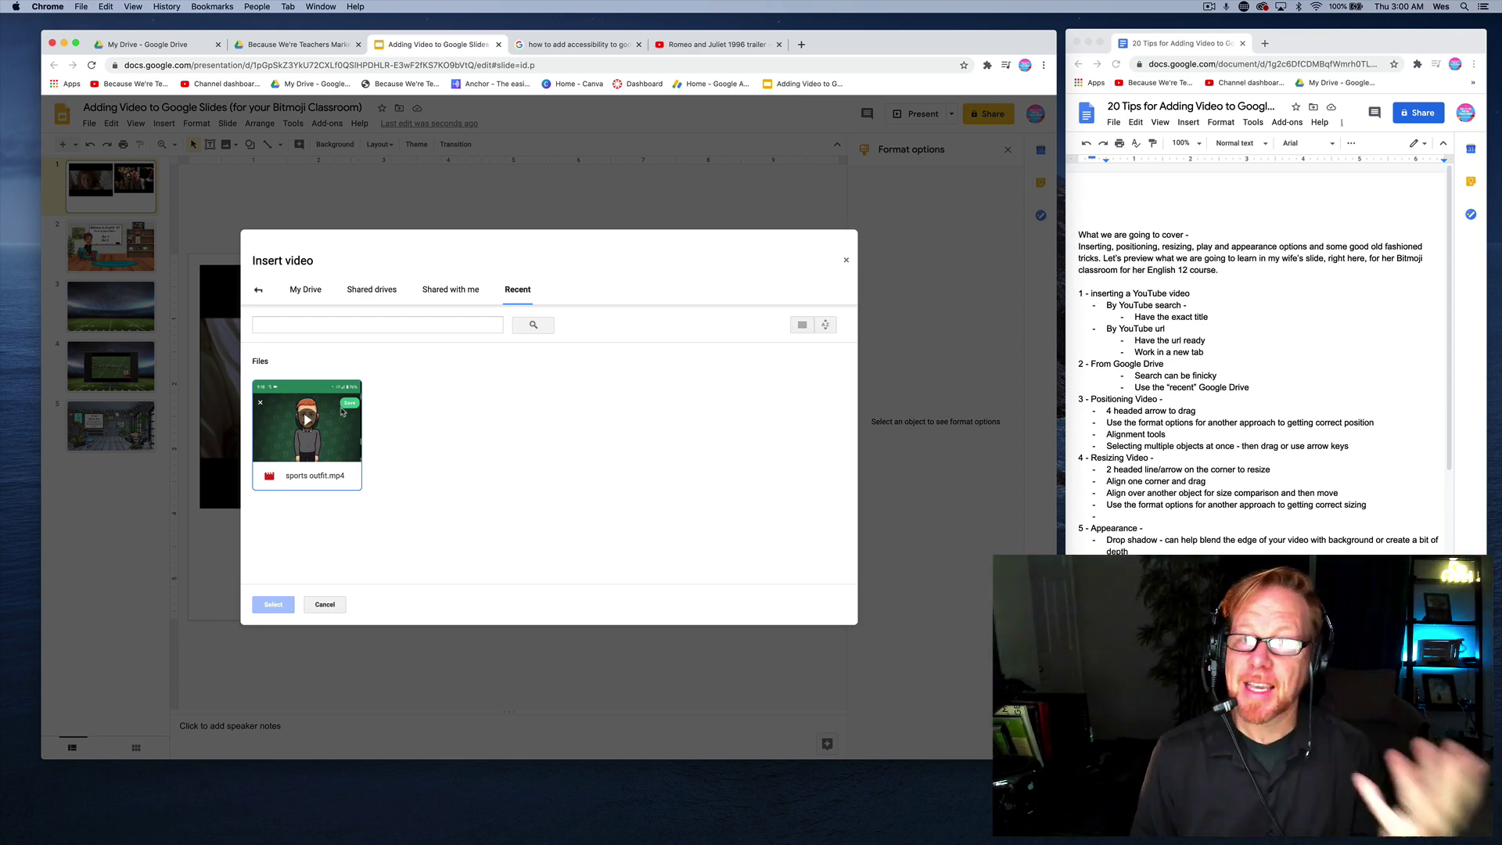
pyautogui.click(310, 295)
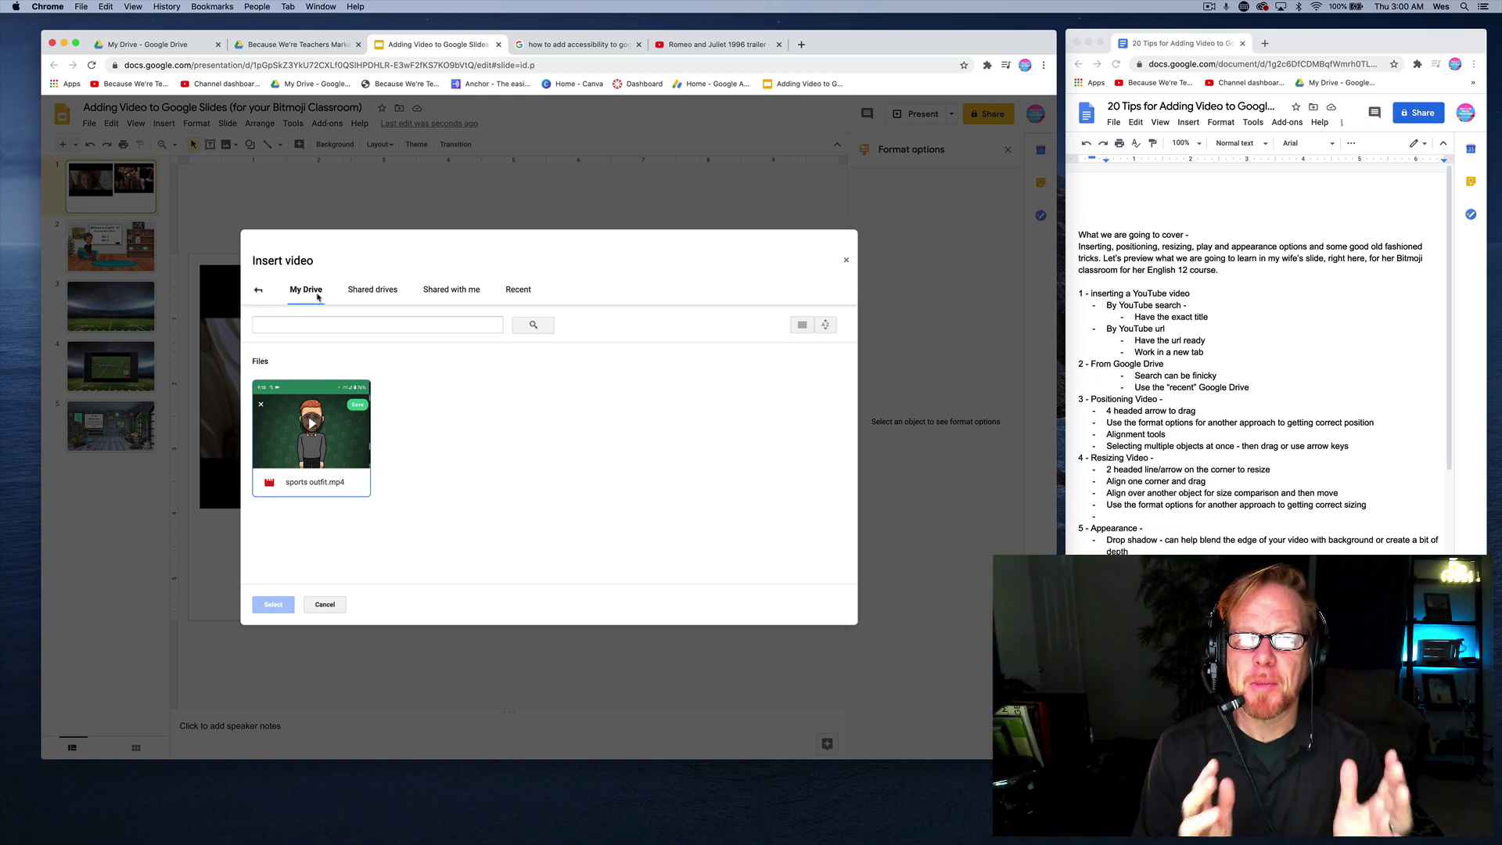
pyautogui.click(362, 296)
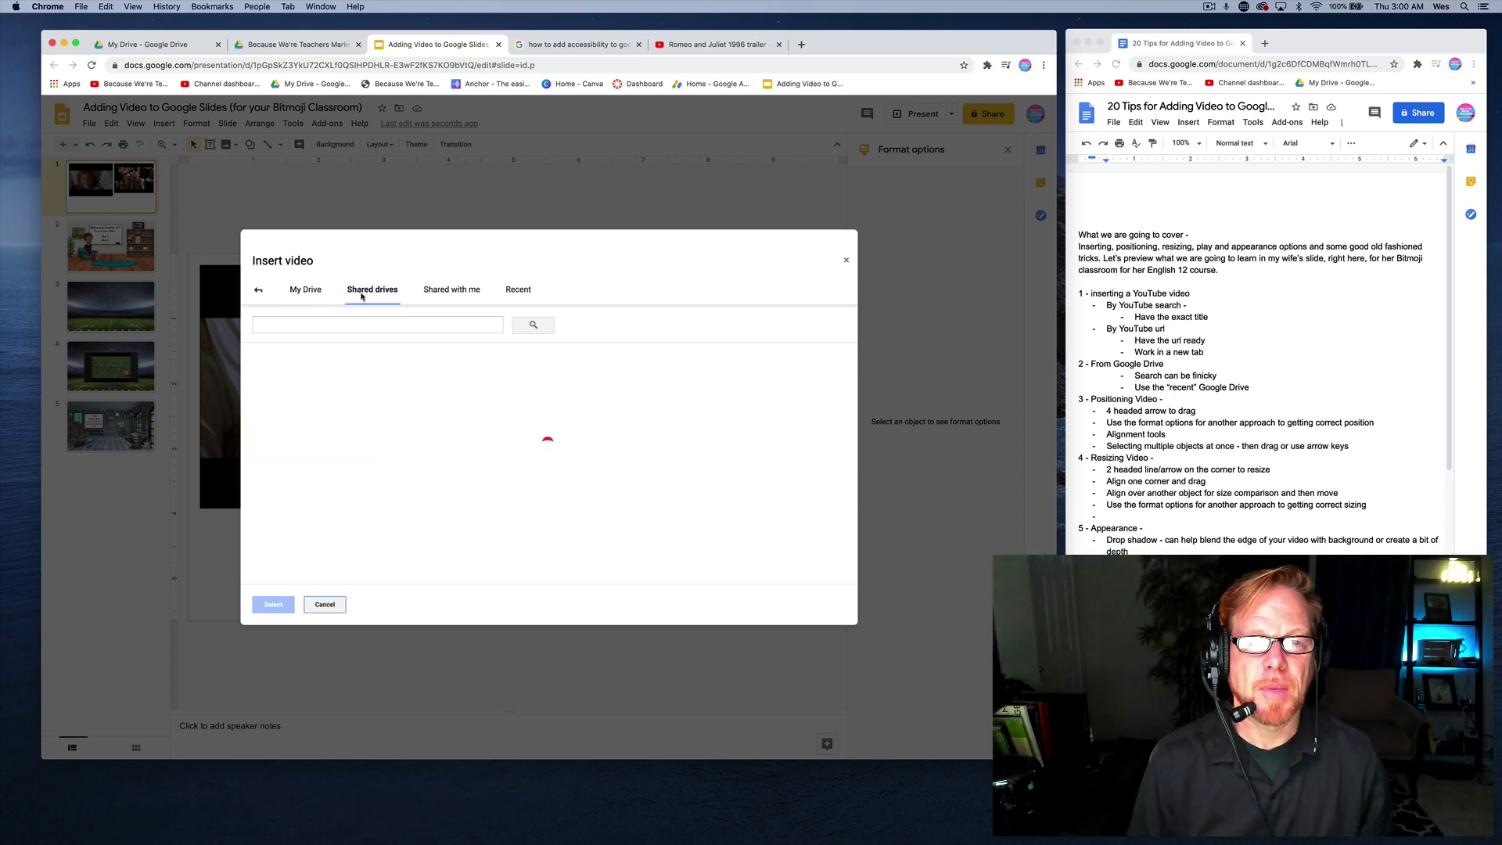
pyautogui.click(453, 295)
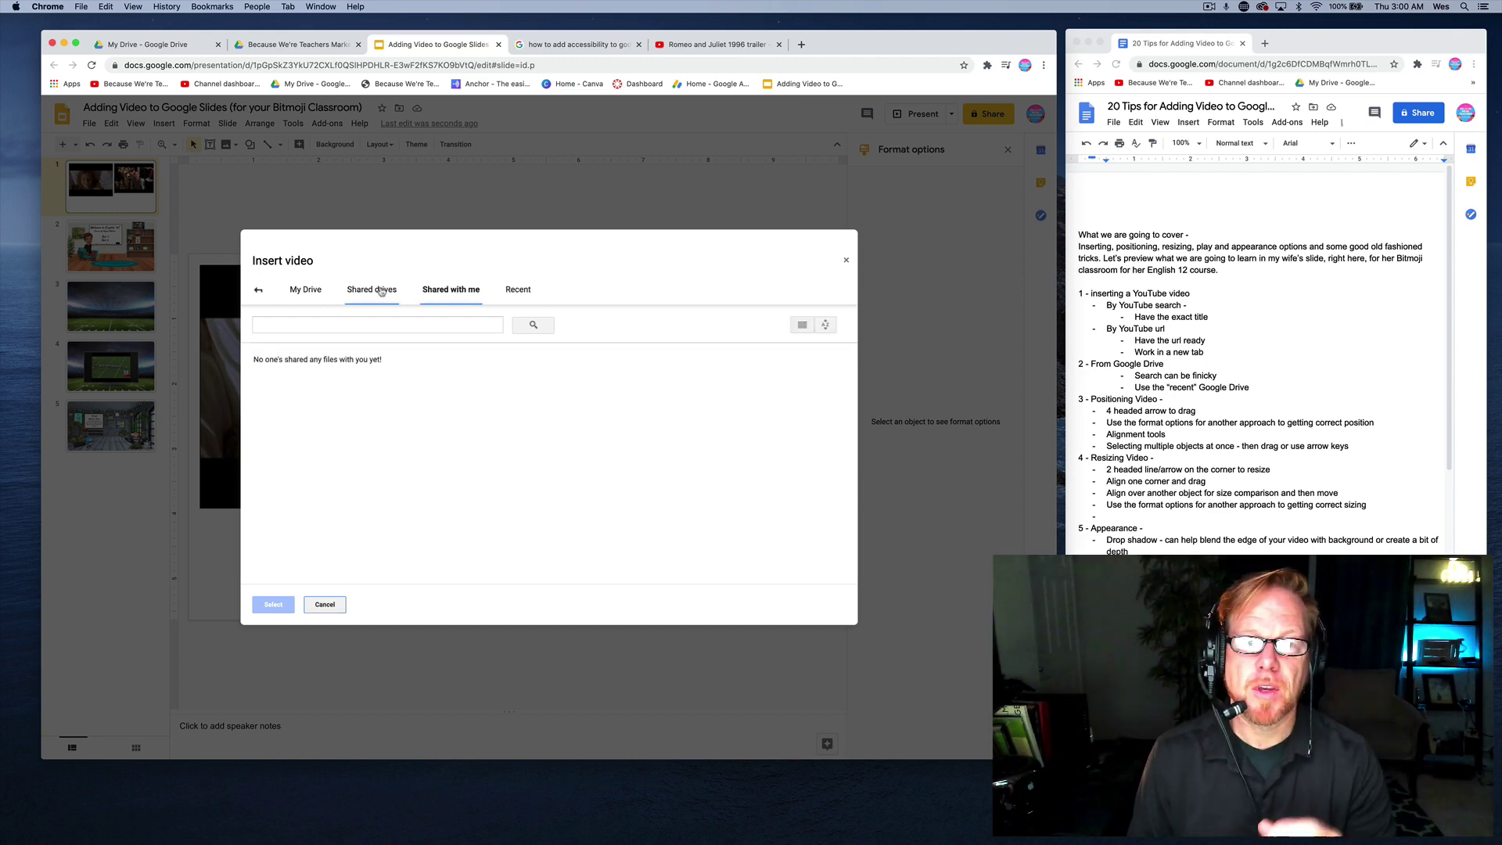
pyautogui.click(313, 291)
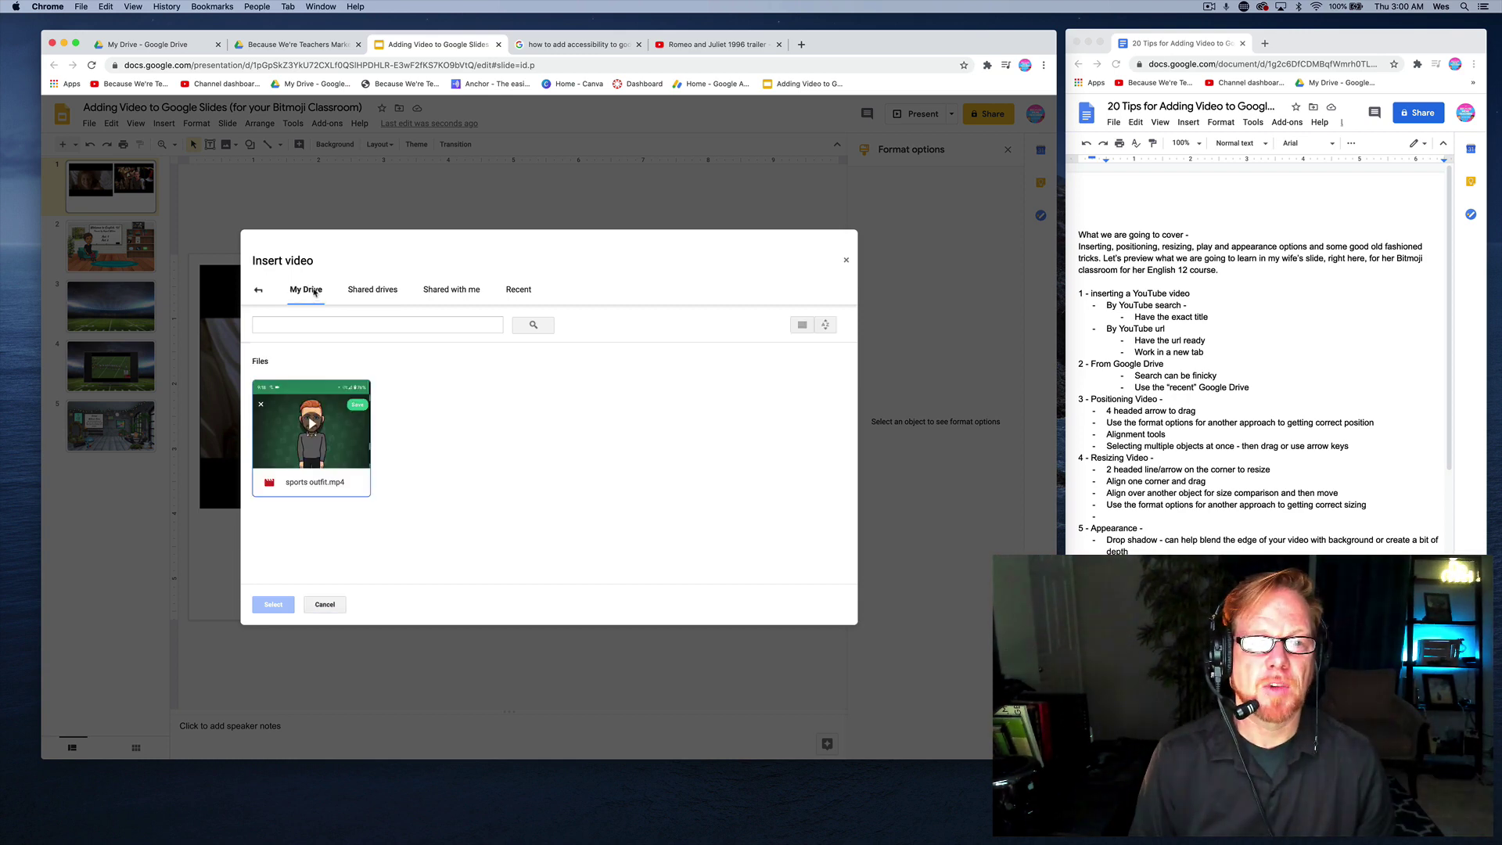
pyautogui.click(259, 292)
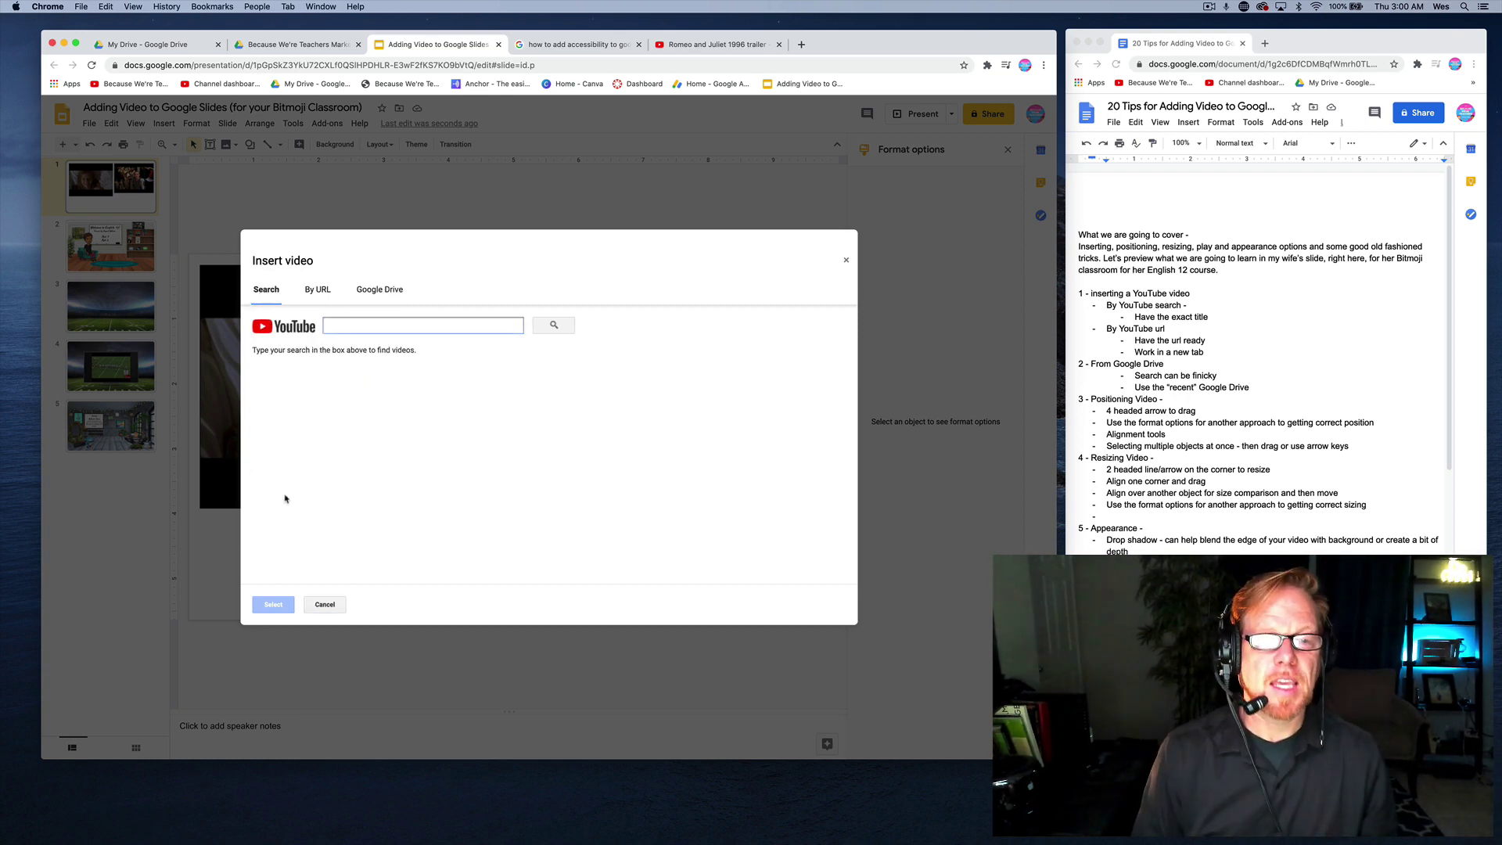
# - Insert "sports outfit.mp4" from Google Drive on the first slide again and deselect it
pyautogui.click(381, 291)
pyautogui.doubleClick(303, 393)
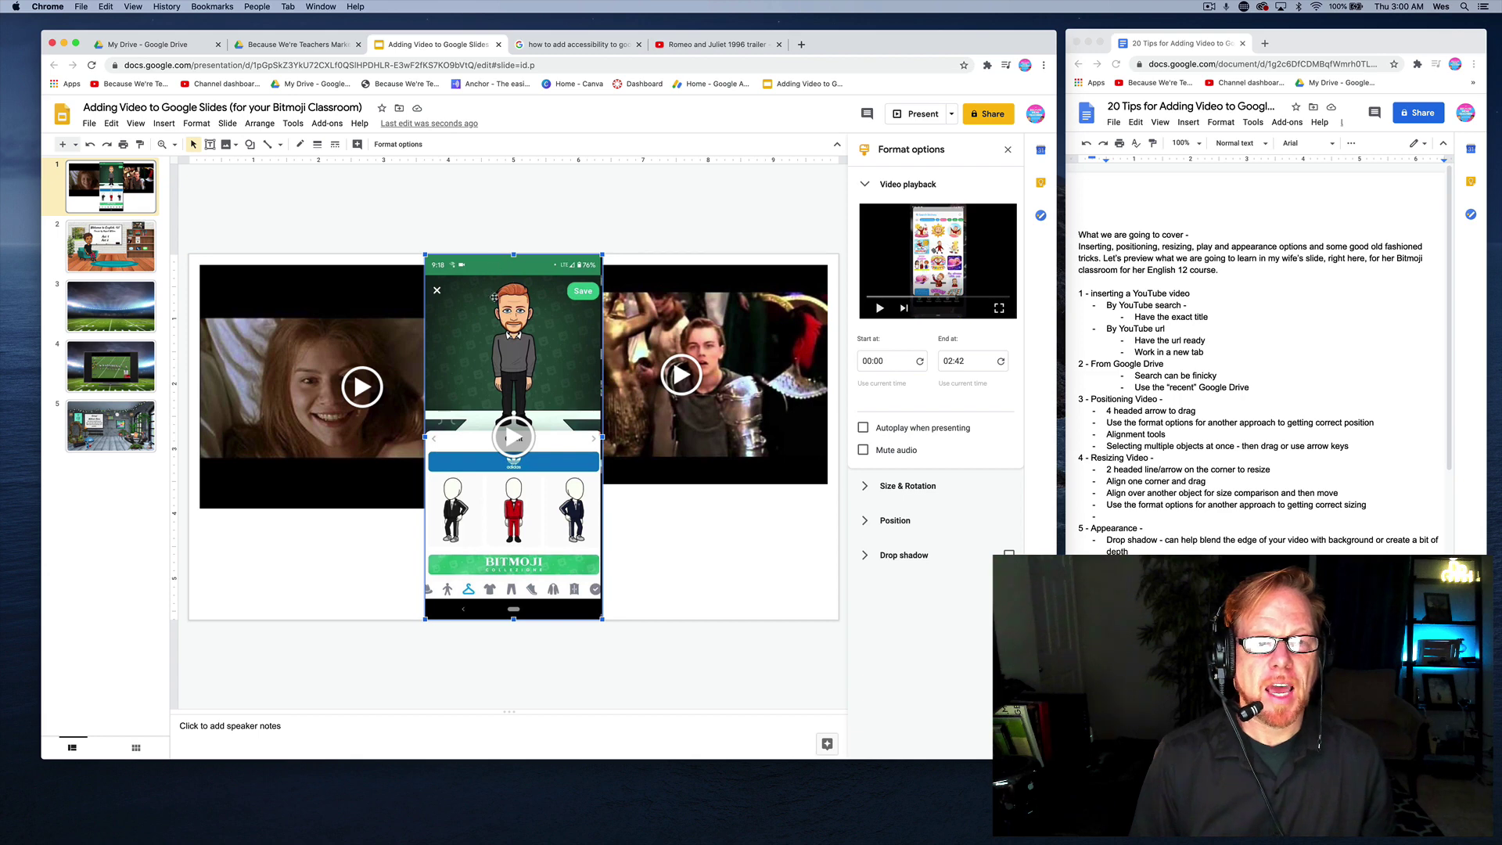
pyautogui.click(651, 262)
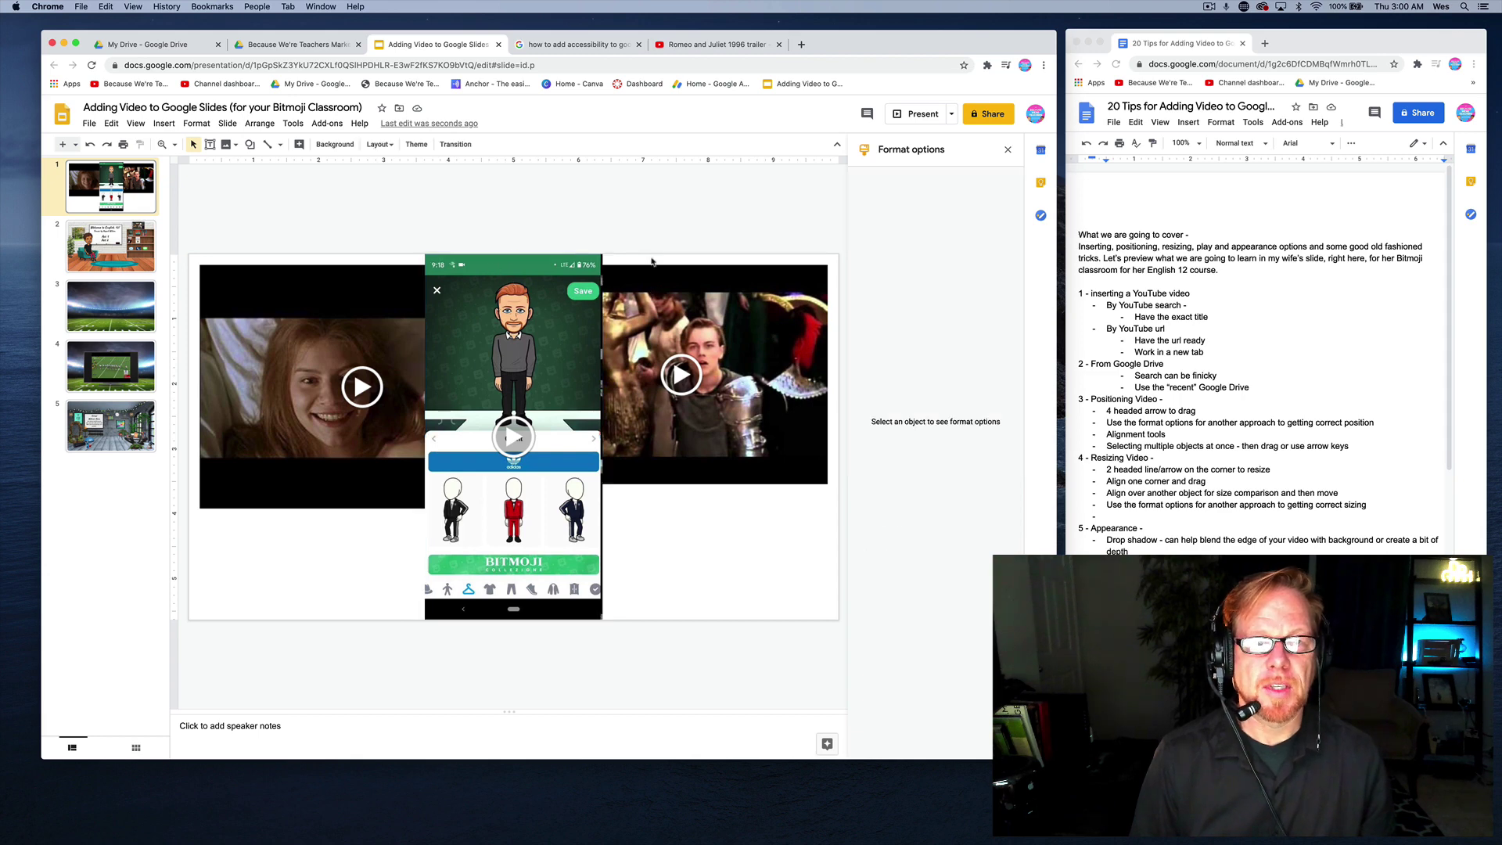
pyautogui.click(550, 275)
pyautogui.click(620, 263)
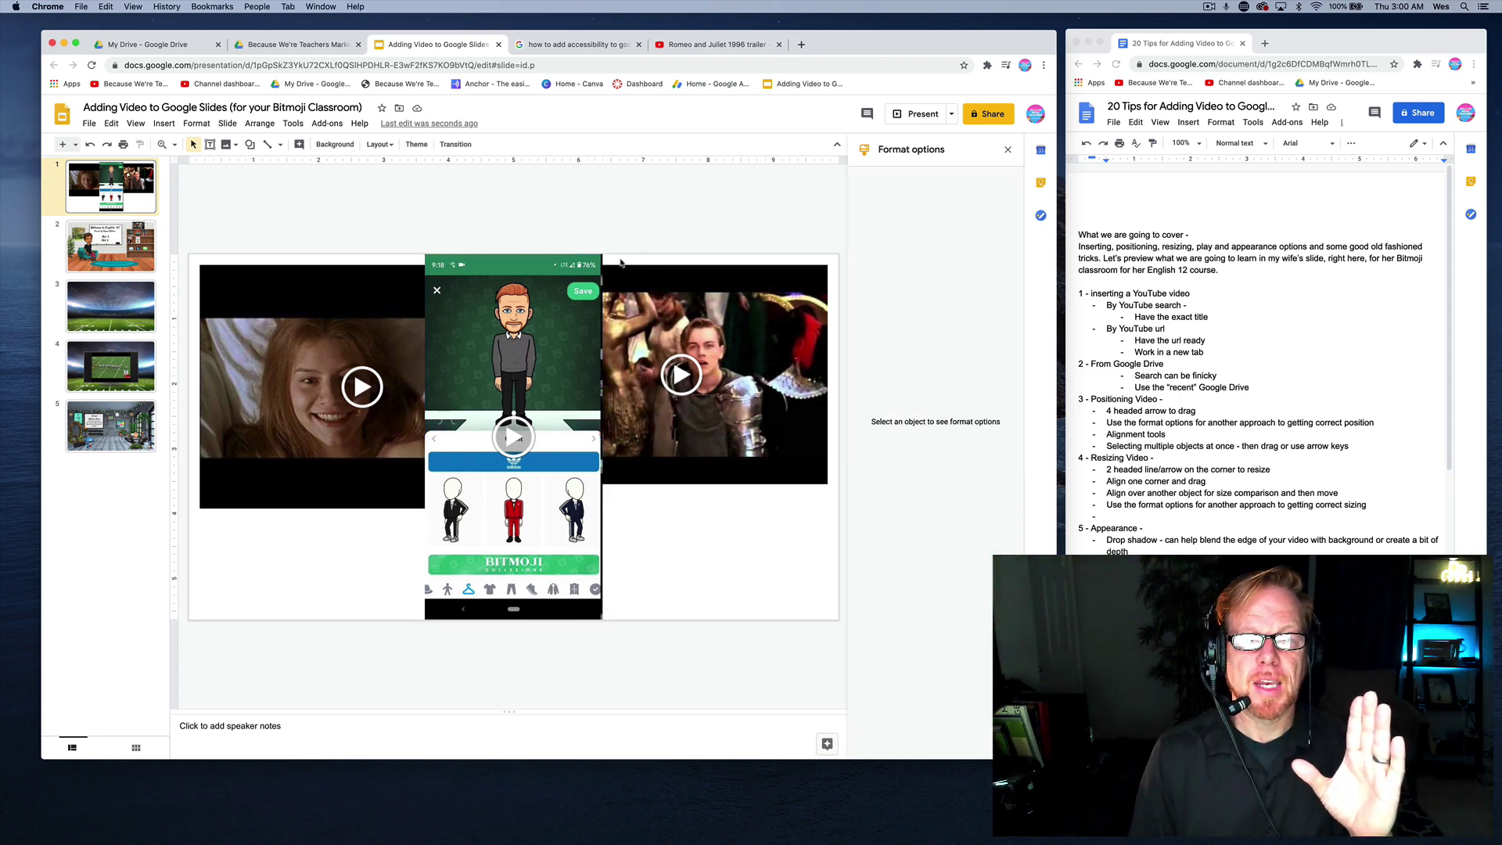
# - Move the sports outfit video to the slide's right edge and the "Romeo and Juliet 1996 trailer" video to the slide's lower-left corner
pyautogui.click(557, 456)
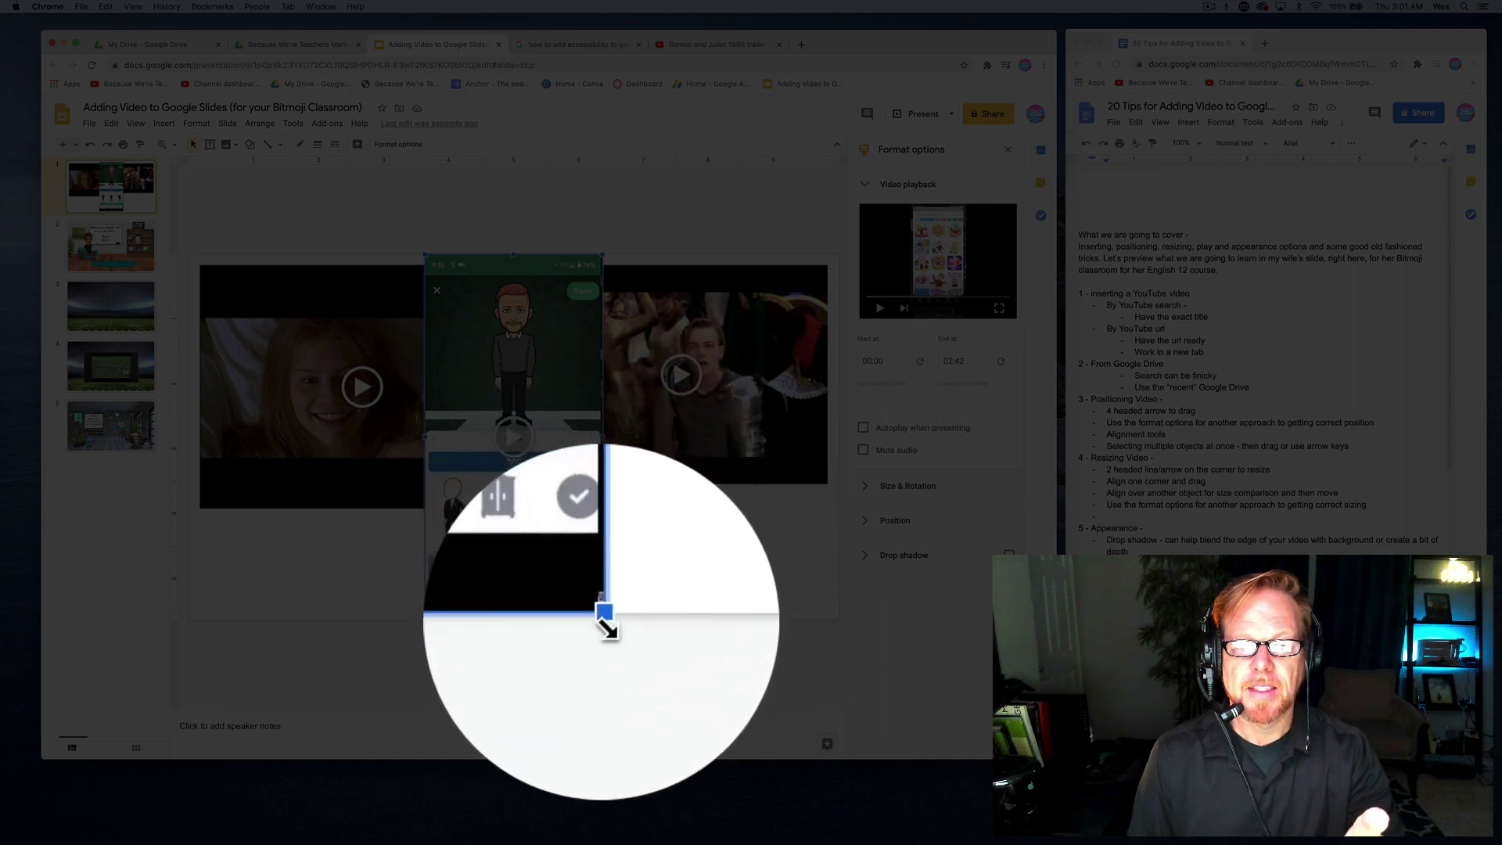
pyautogui.moveTo(606, 622); pyautogui.dragTo(607, 624)
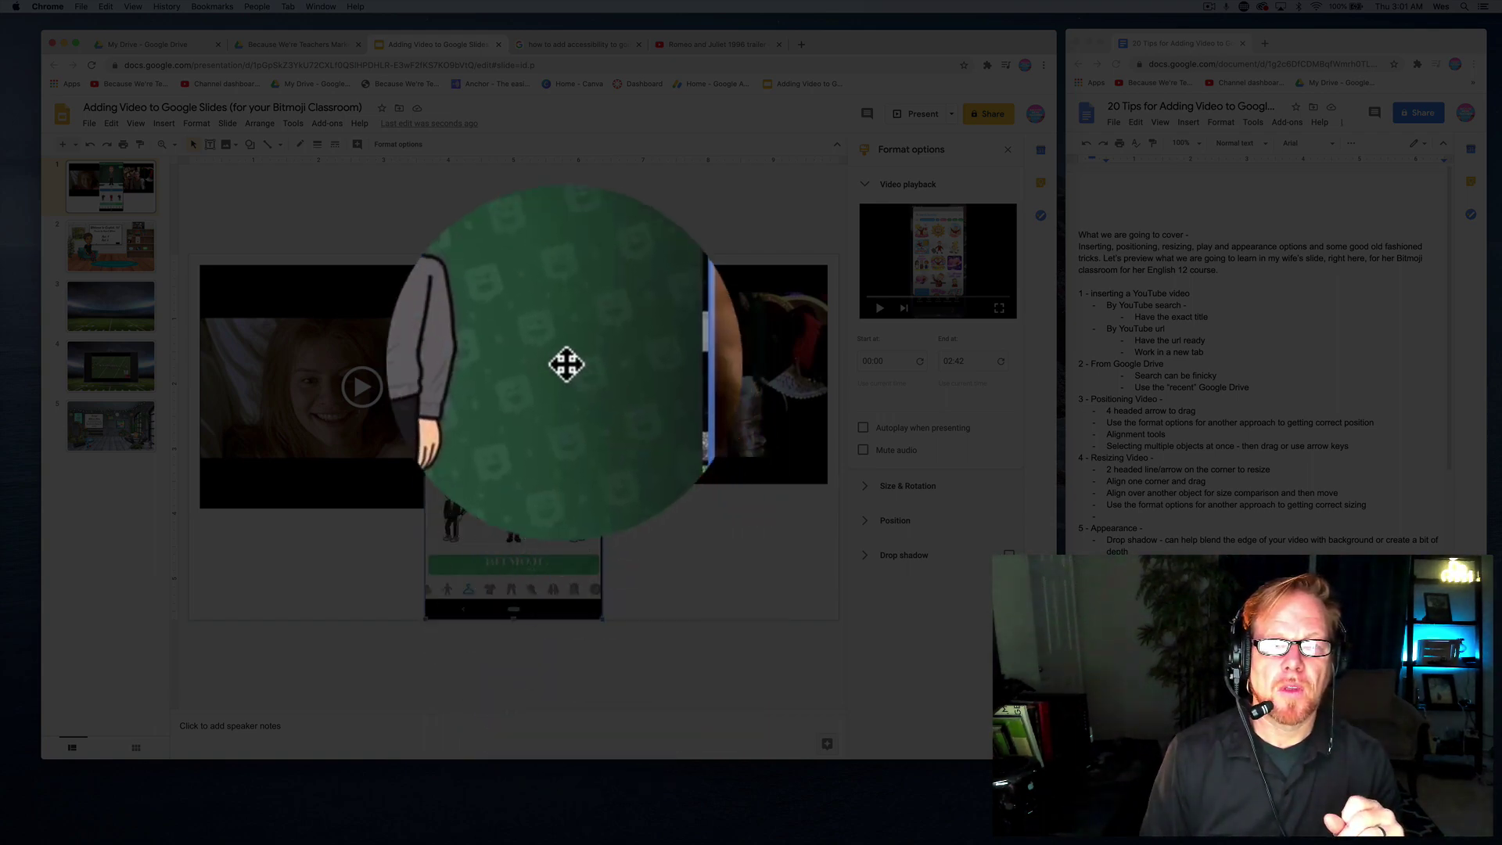
pyautogui.moveTo(566, 362); pyautogui.dragTo(607, 360)
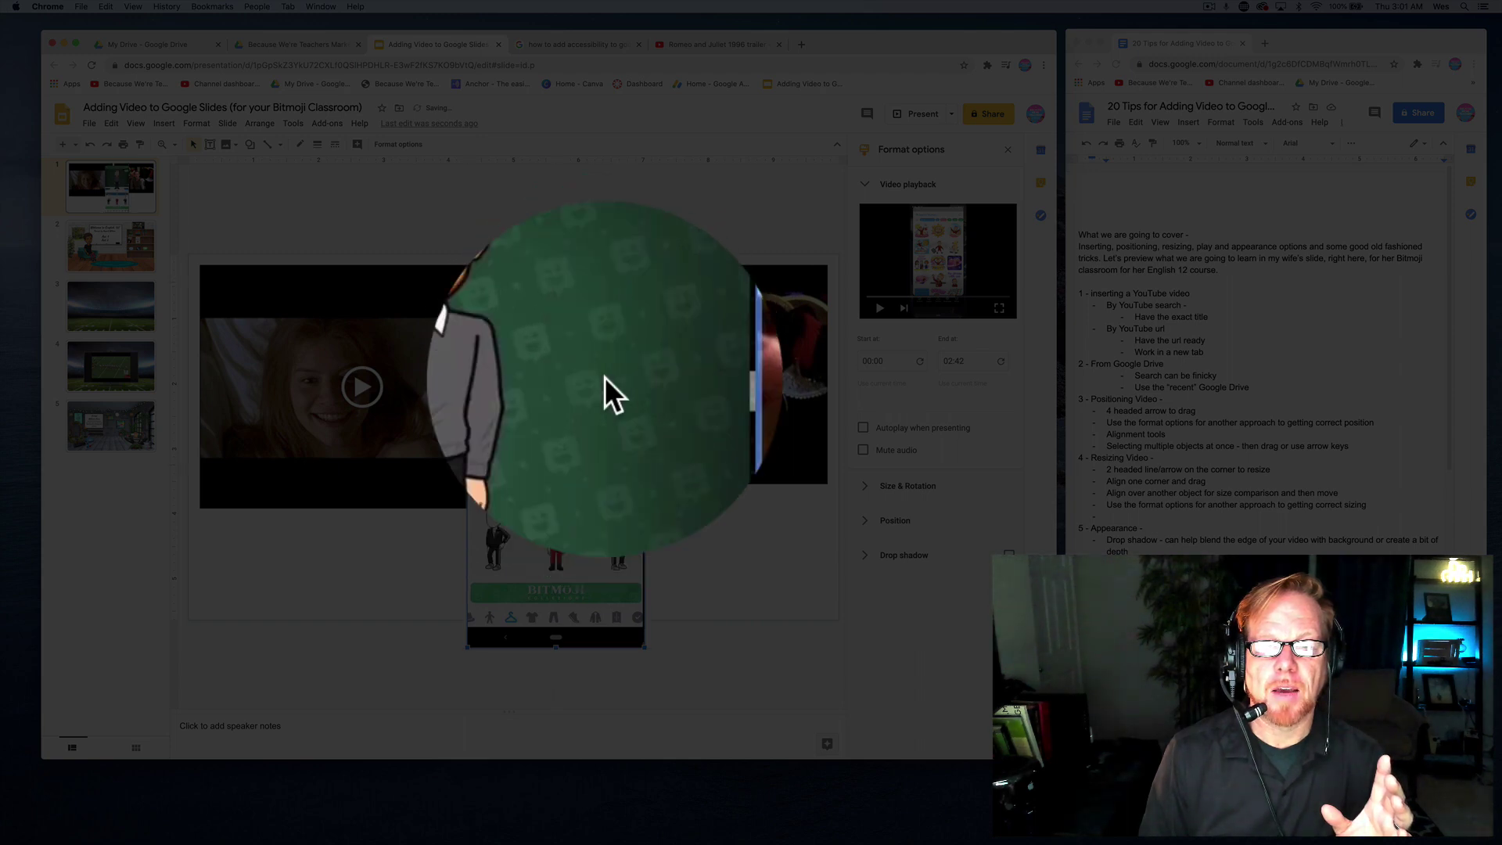
pyautogui.moveTo(603, 373); pyautogui.dragTo(605, 364)
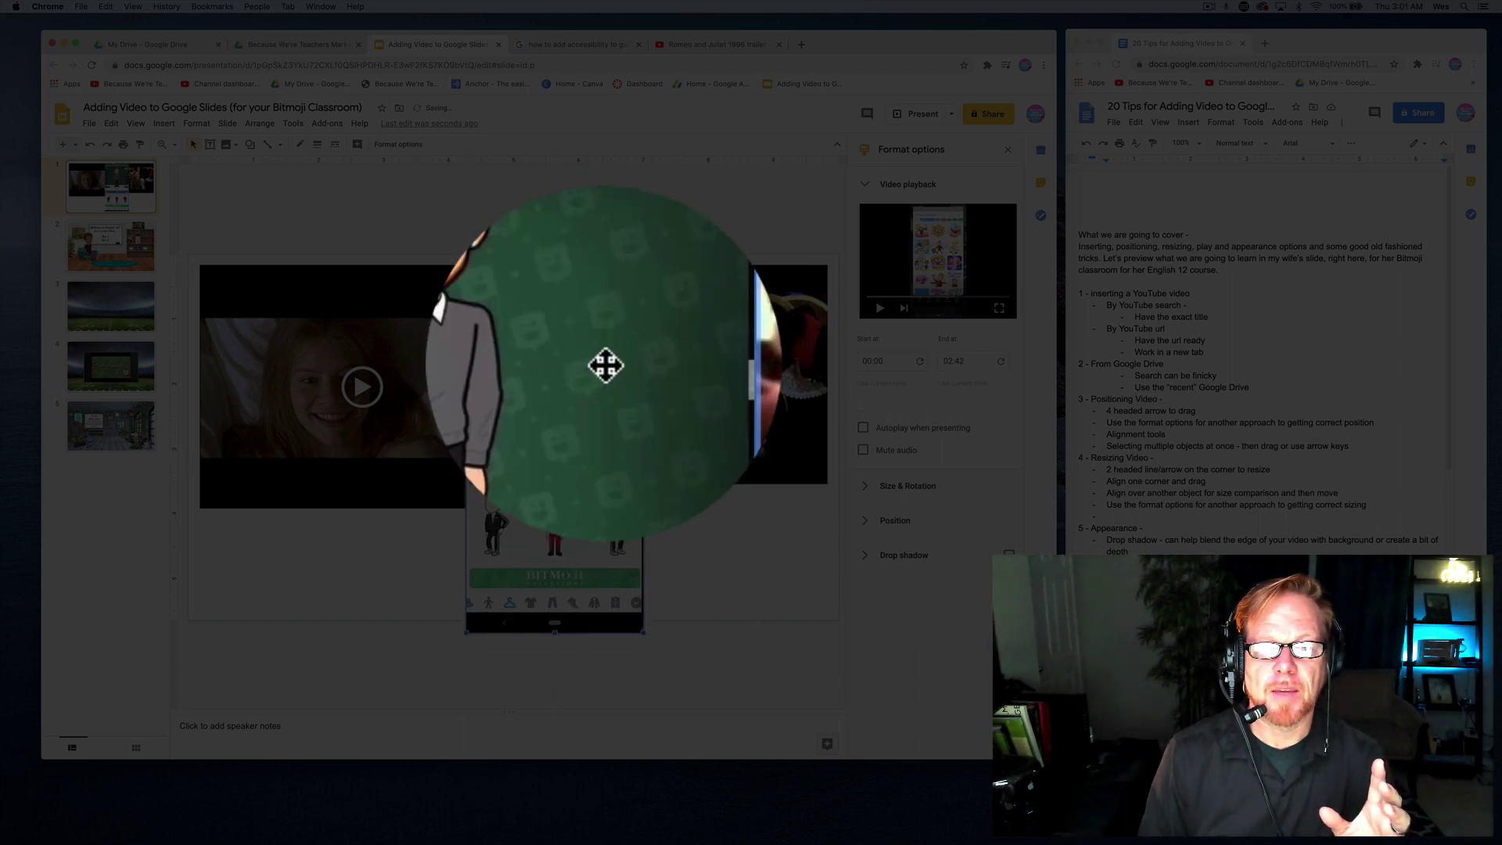
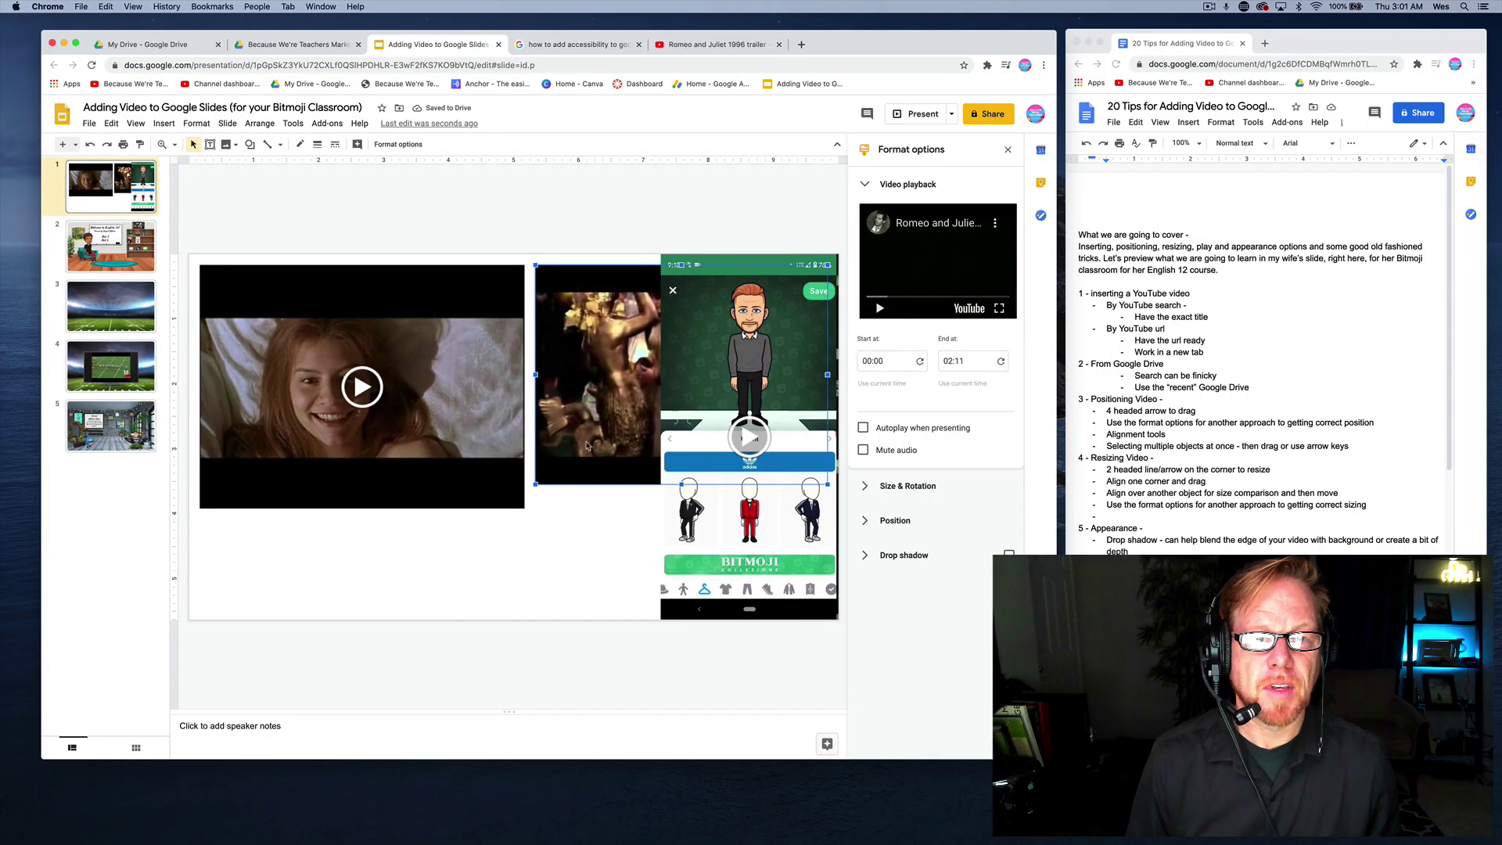
pyautogui.moveTo(581, 447); pyautogui.dragTo(238, 586)
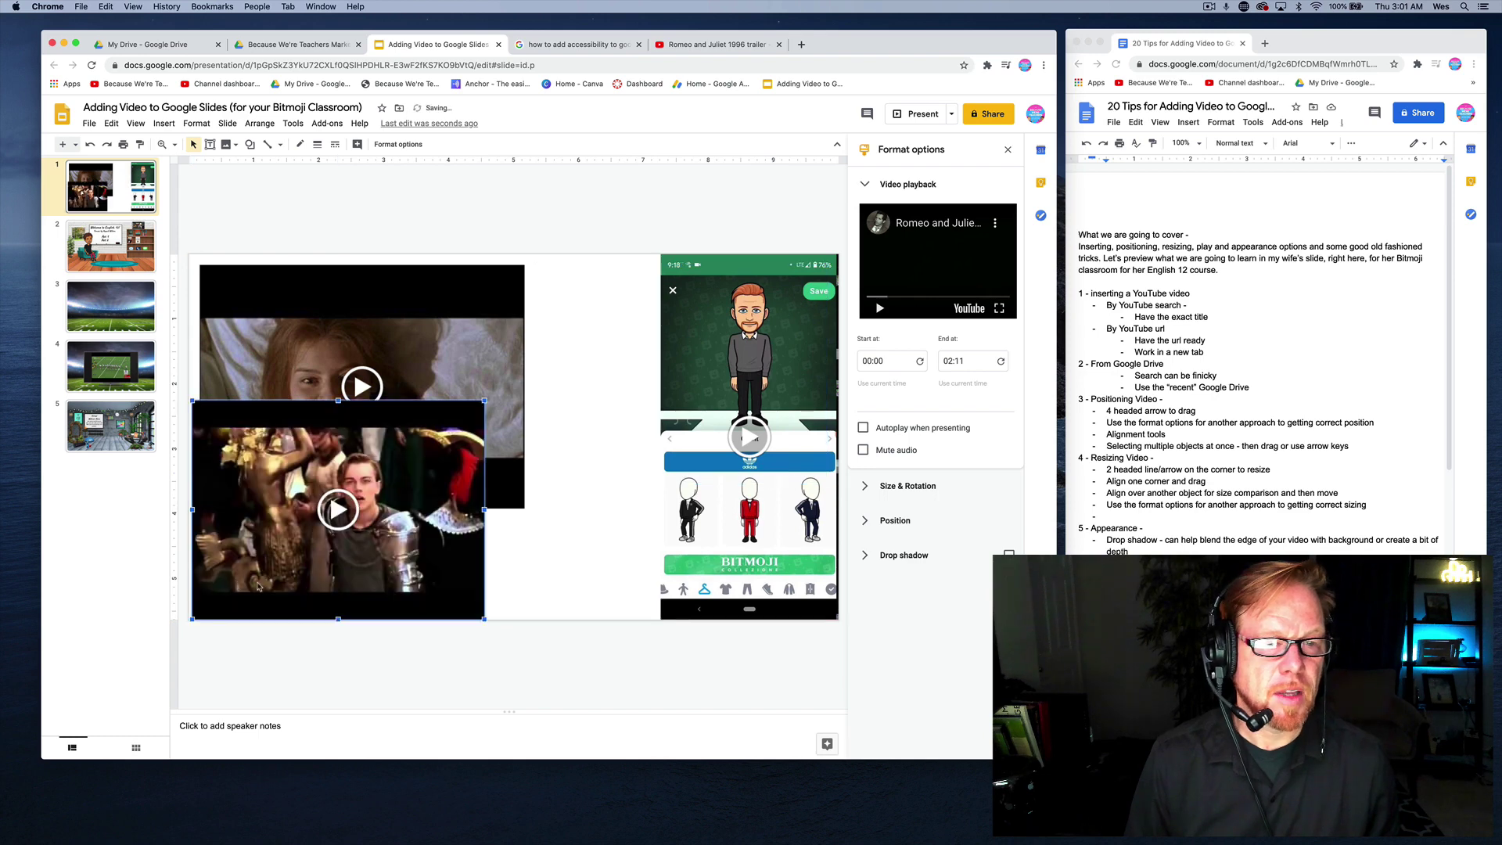
# - Shrink both trailer videos proportionally to about half their width, stacked on the left of the slide with their right edges aligned
pyautogui.click(467, 298)
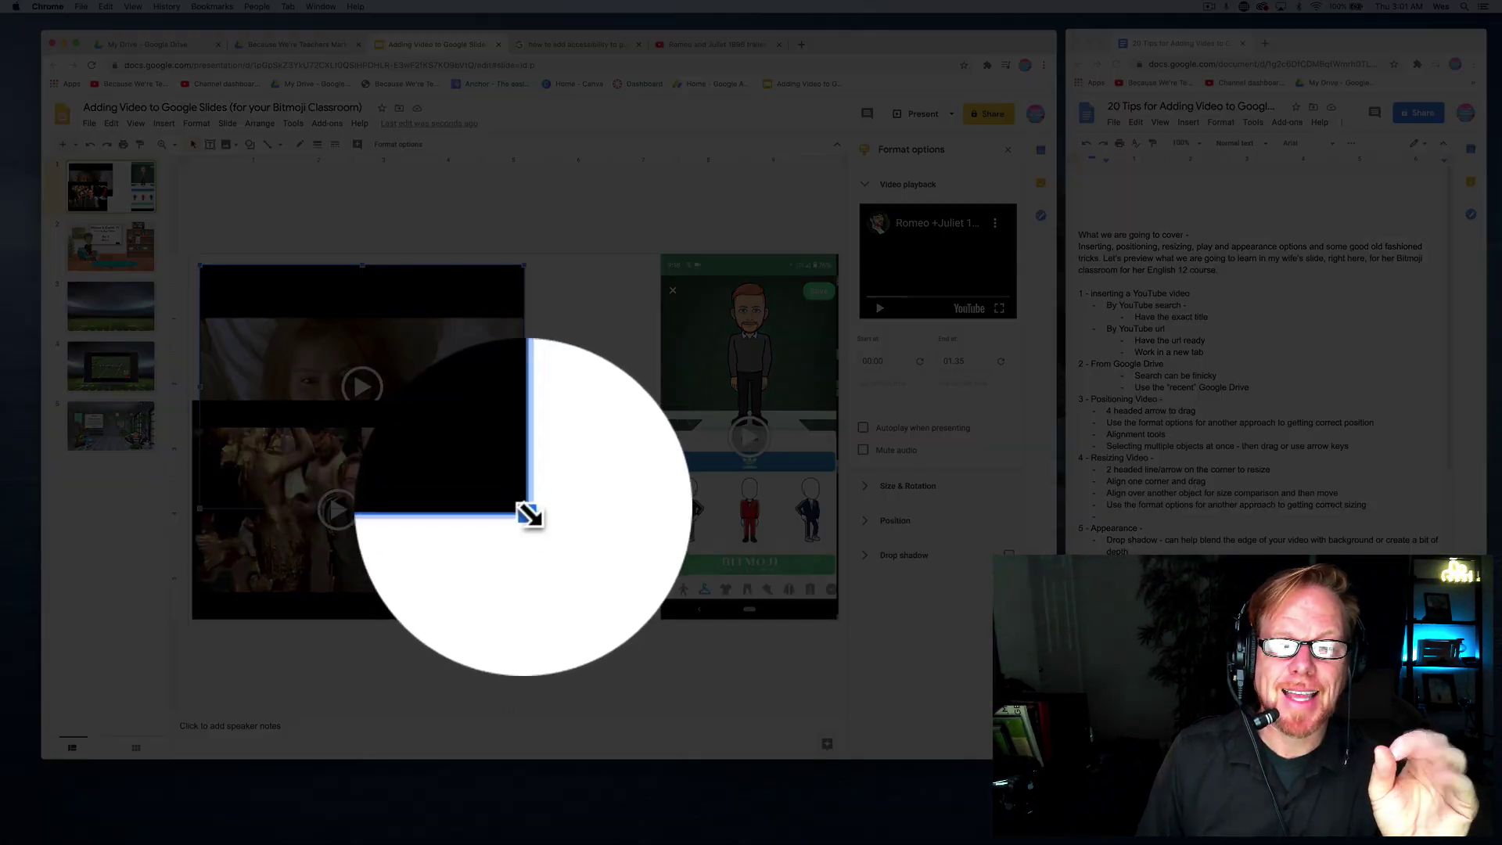
pyautogui.moveTo(523, 509); pyautogui.dragTo(356, 381)
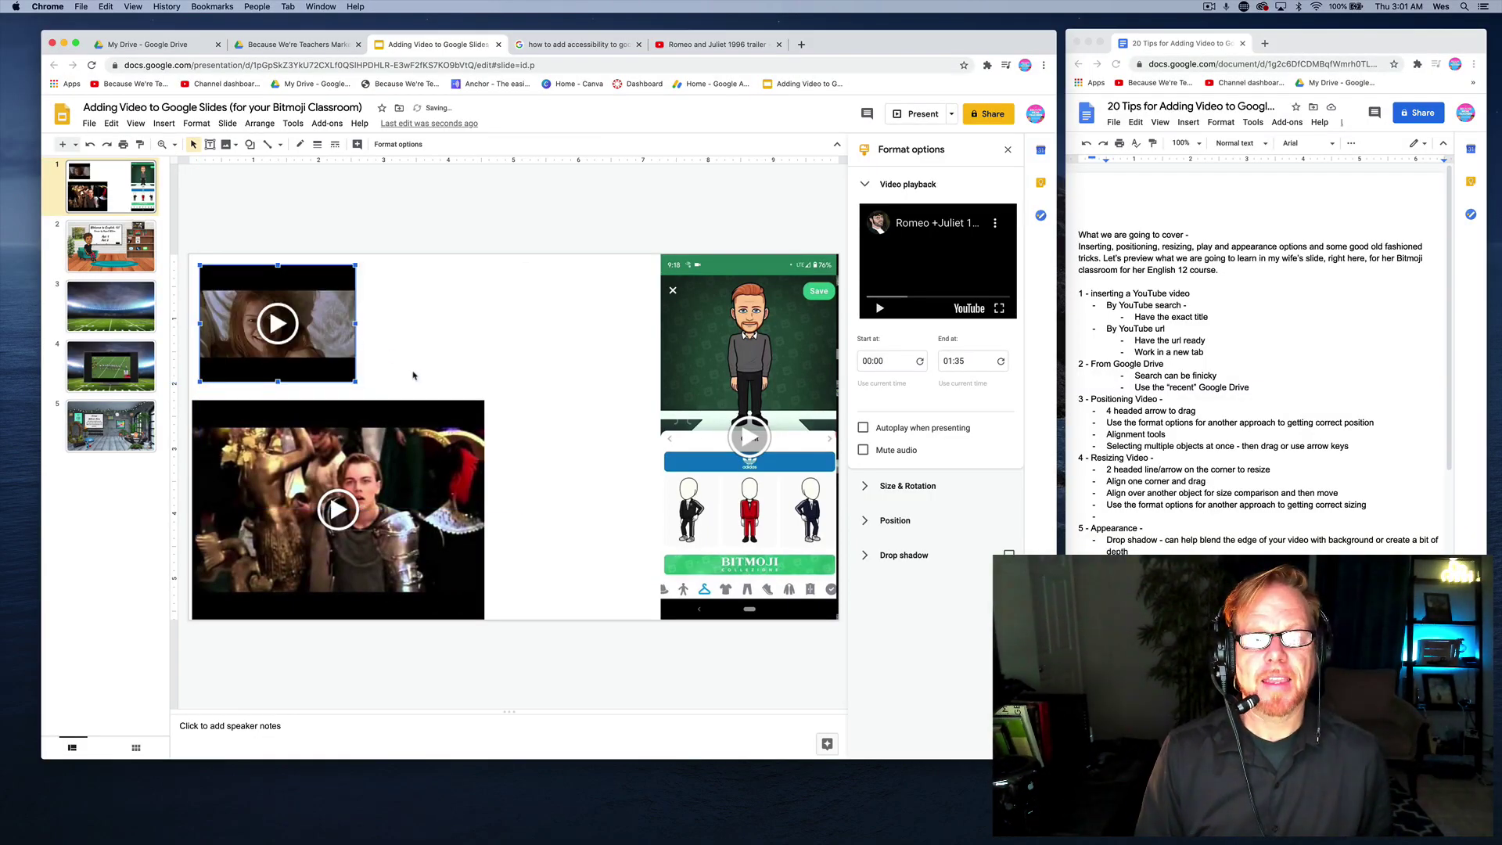
pyautogui.click(473, 404)
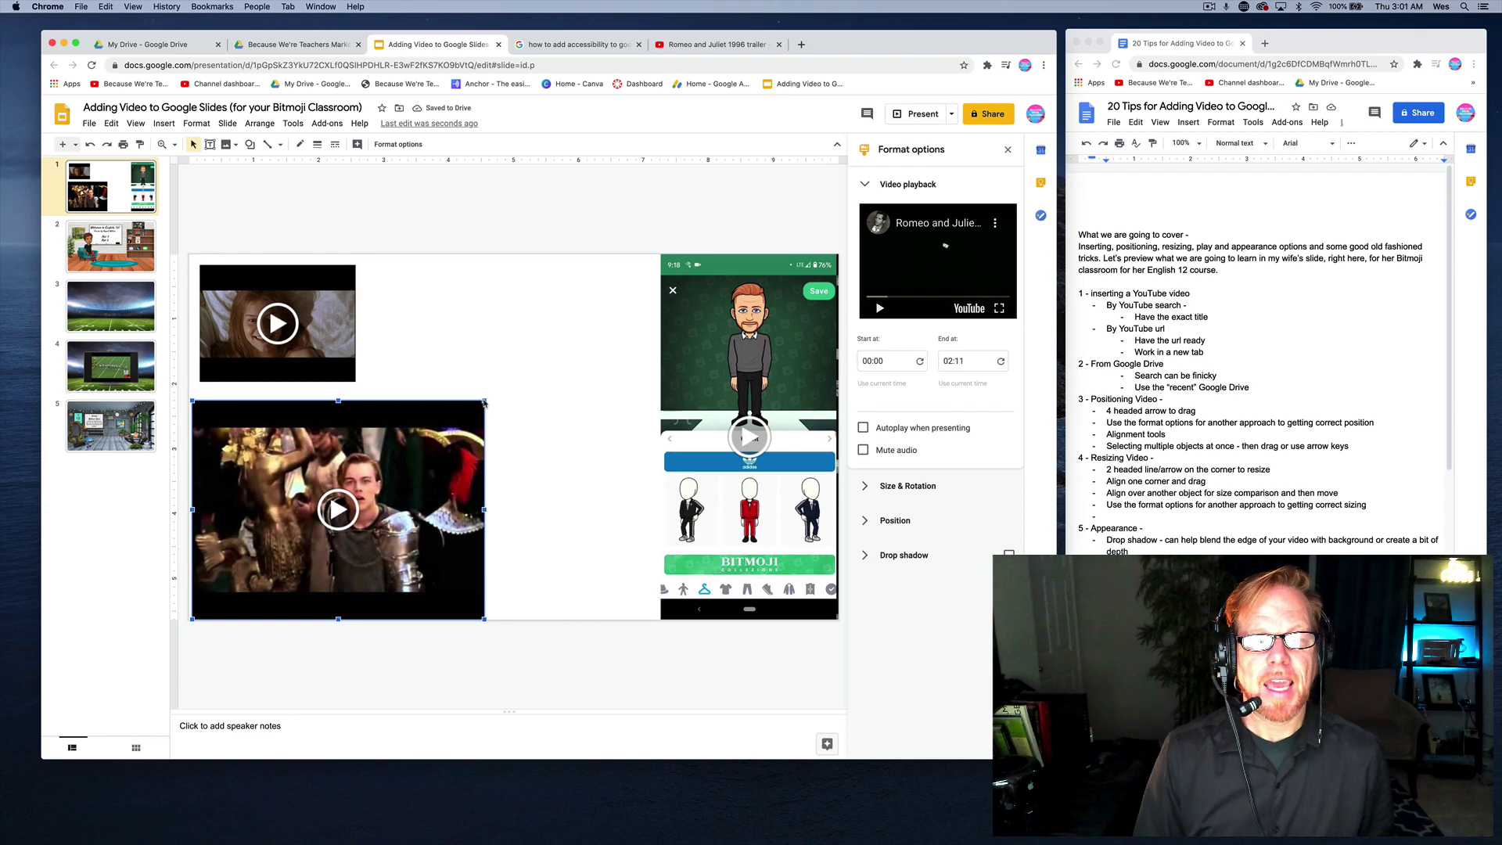
pyautogui.moveTo(486, 400); pyautogui.dragTo(304, 438)
# - Place the sports outfit video beside the stacked trailers and scale it to span from the upper trailer's top to the lower trailer's bottom
pyautogui.click(690, 286)
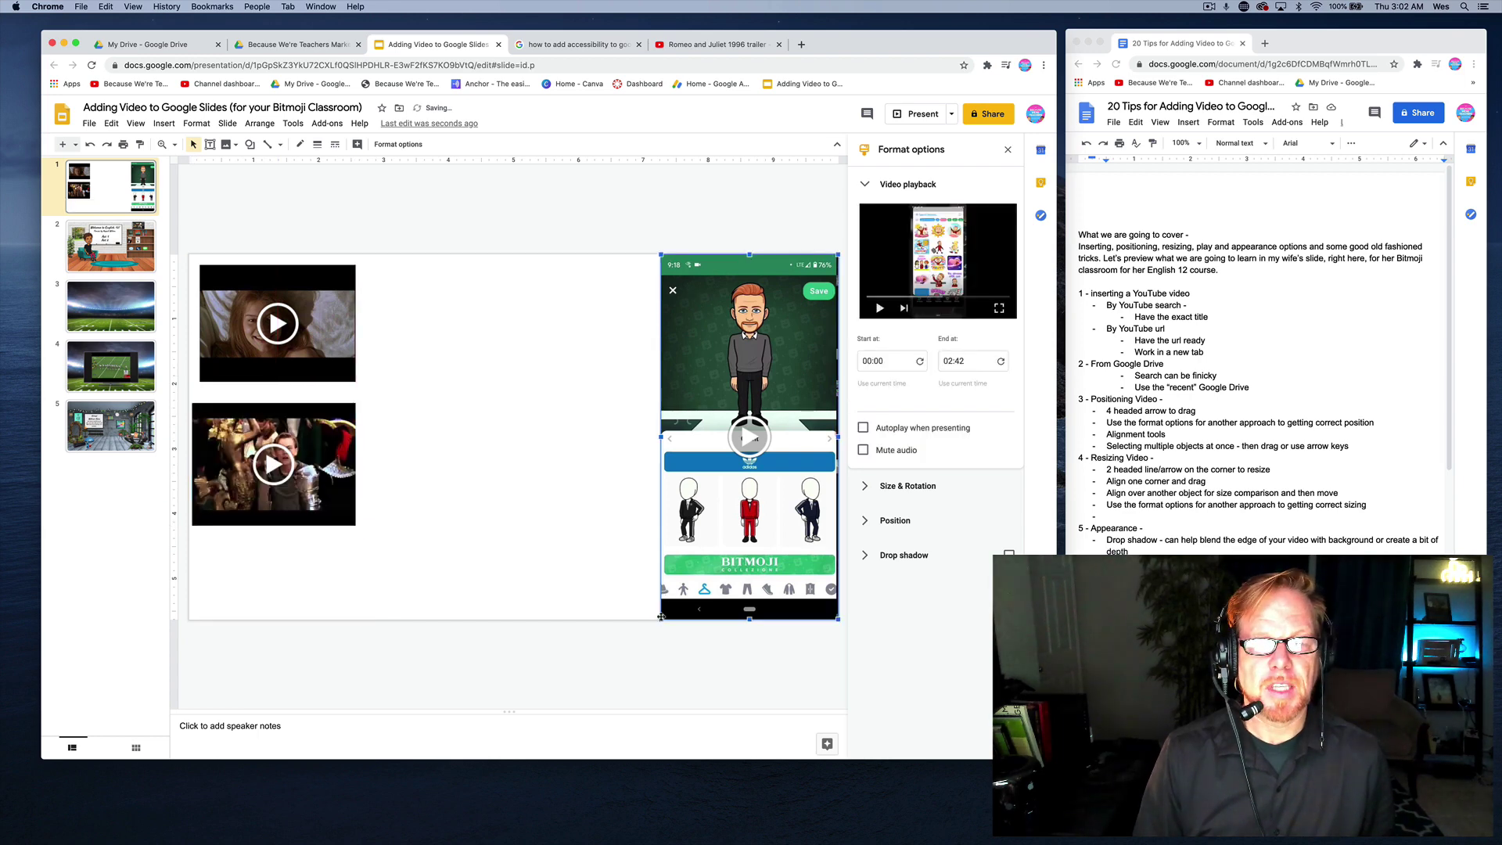
pyautogui.moveTo(660, 621); pyautogui.dragTo(390, 321)
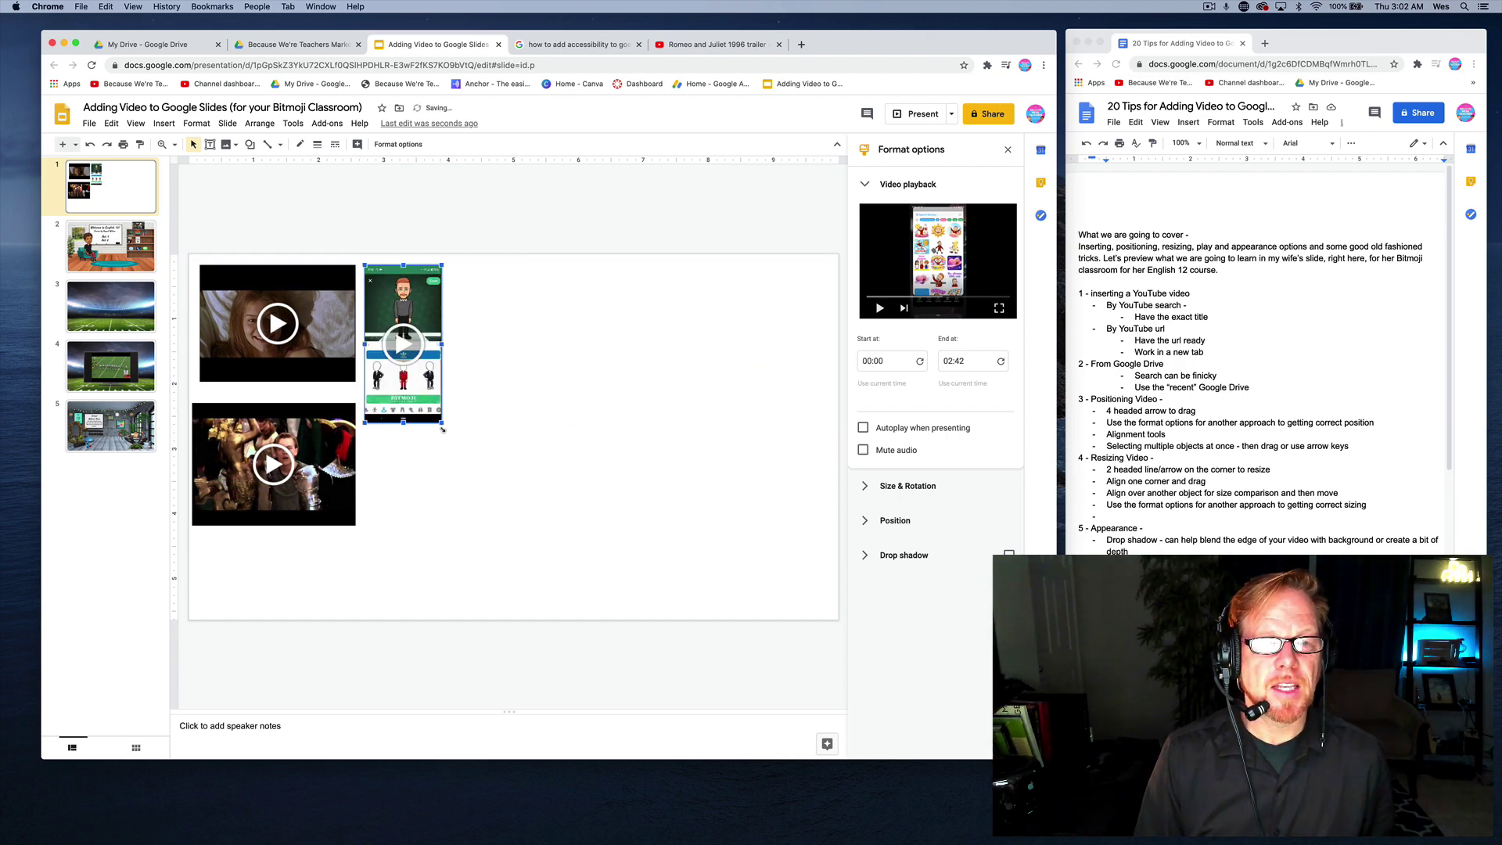
pyautogui.moveTo(443, 430); pyautogui.dragTo(490, 510)
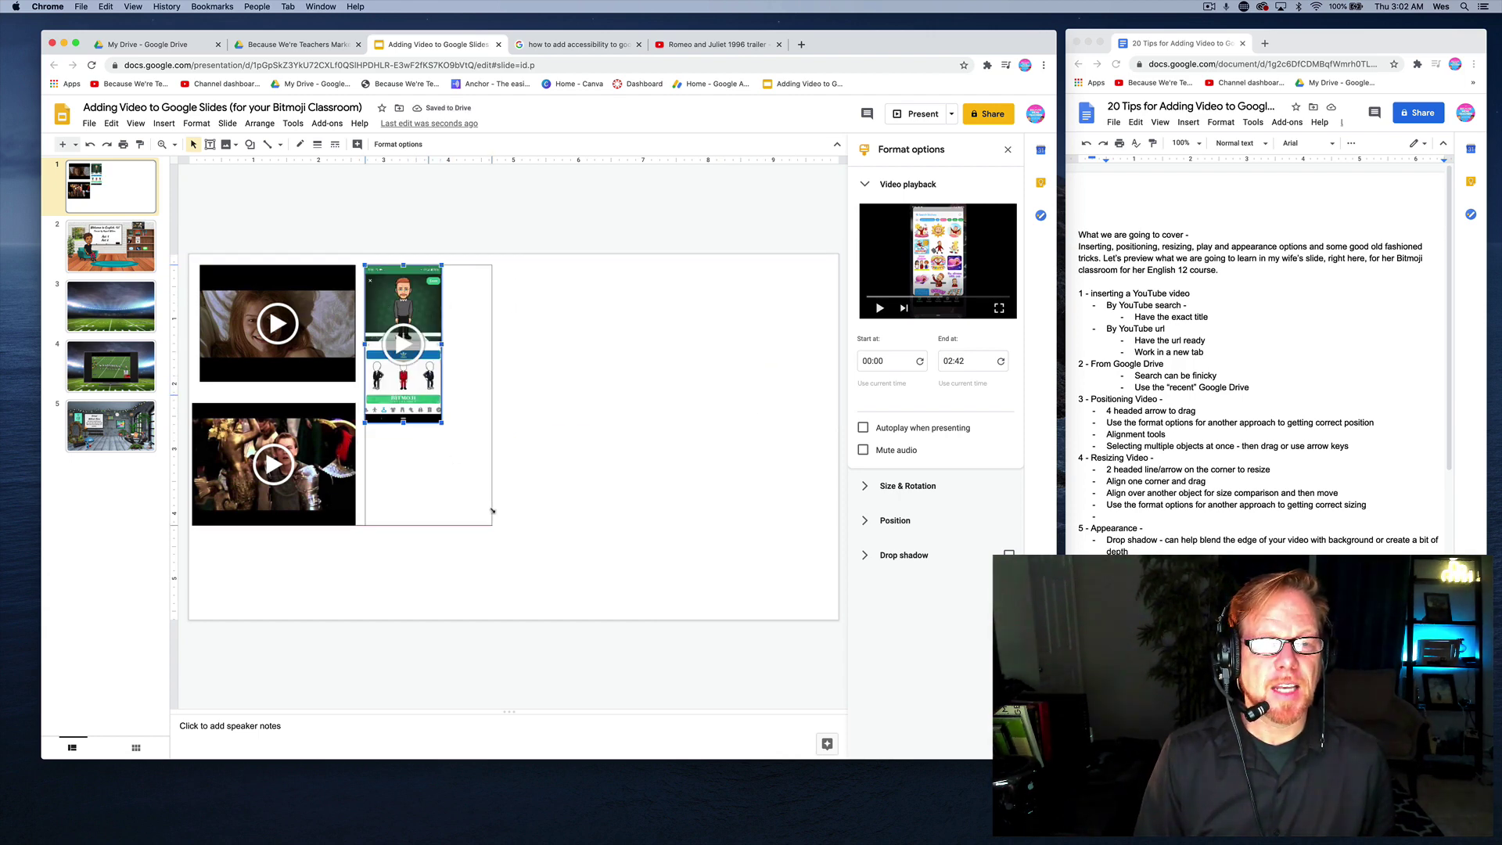
pyautogui.click(520, 454)
# - Enlarge the sports outfit video on the slide's right side and move the lower trailer next to it with their bottom edges aligned
pyautogui.click(450, 276)
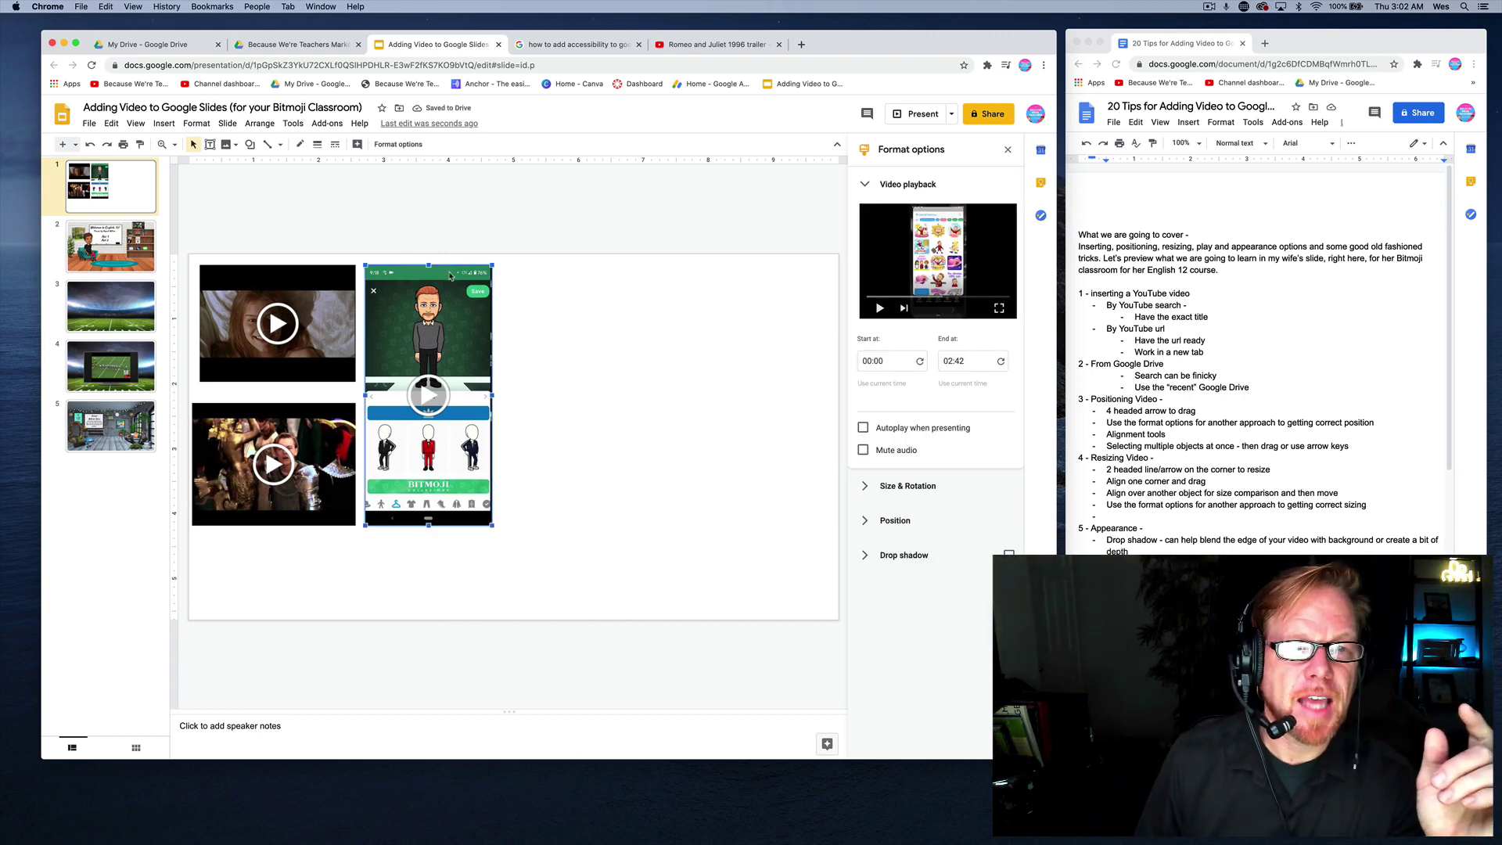
pyautogui.moveTo(412, 279); pyautogui.dragTo(663, 265)
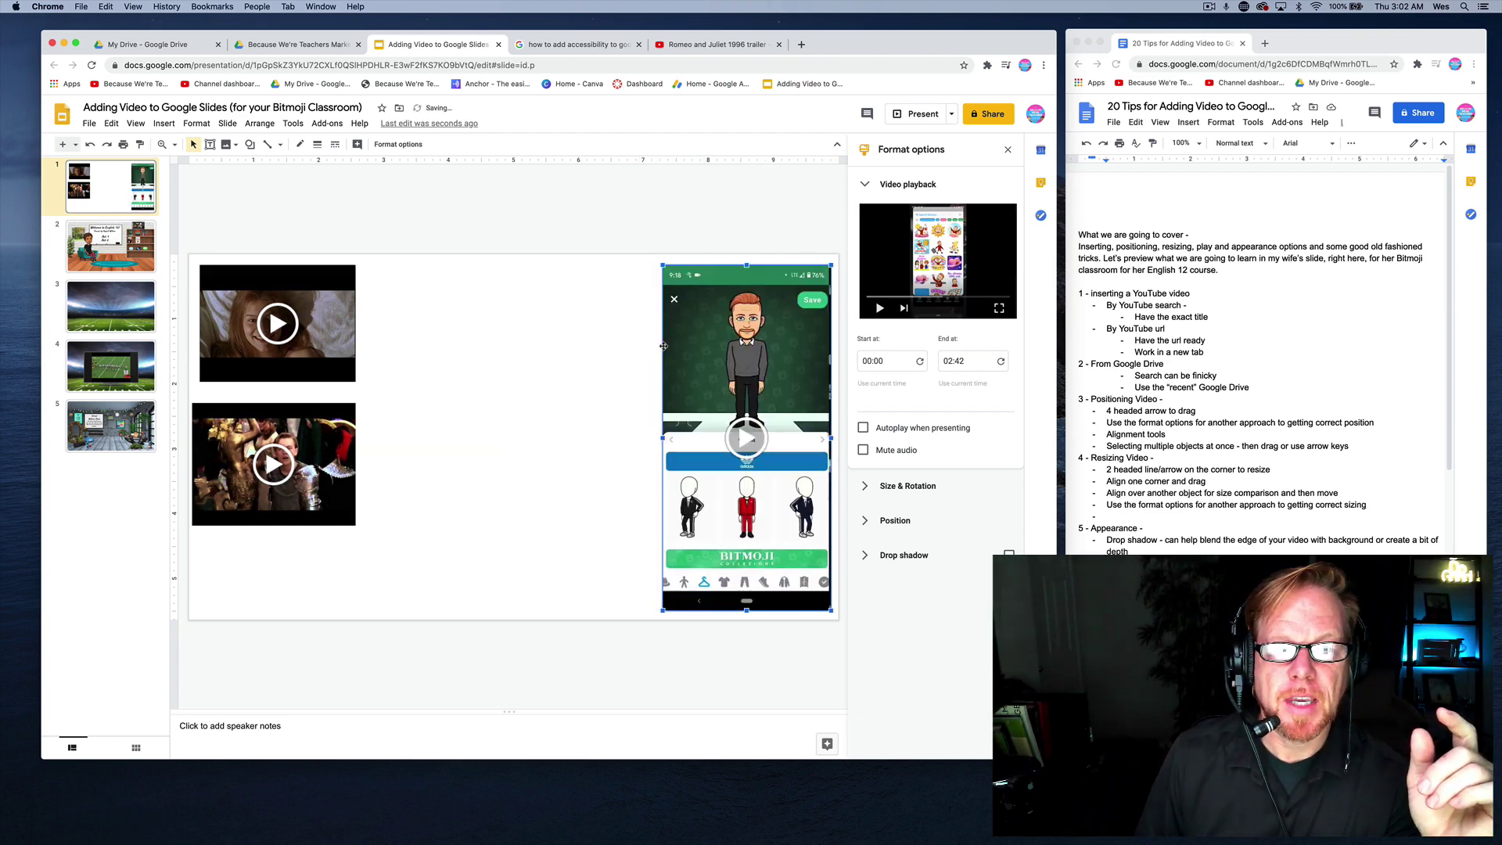
pyautogui.click(290, 379)
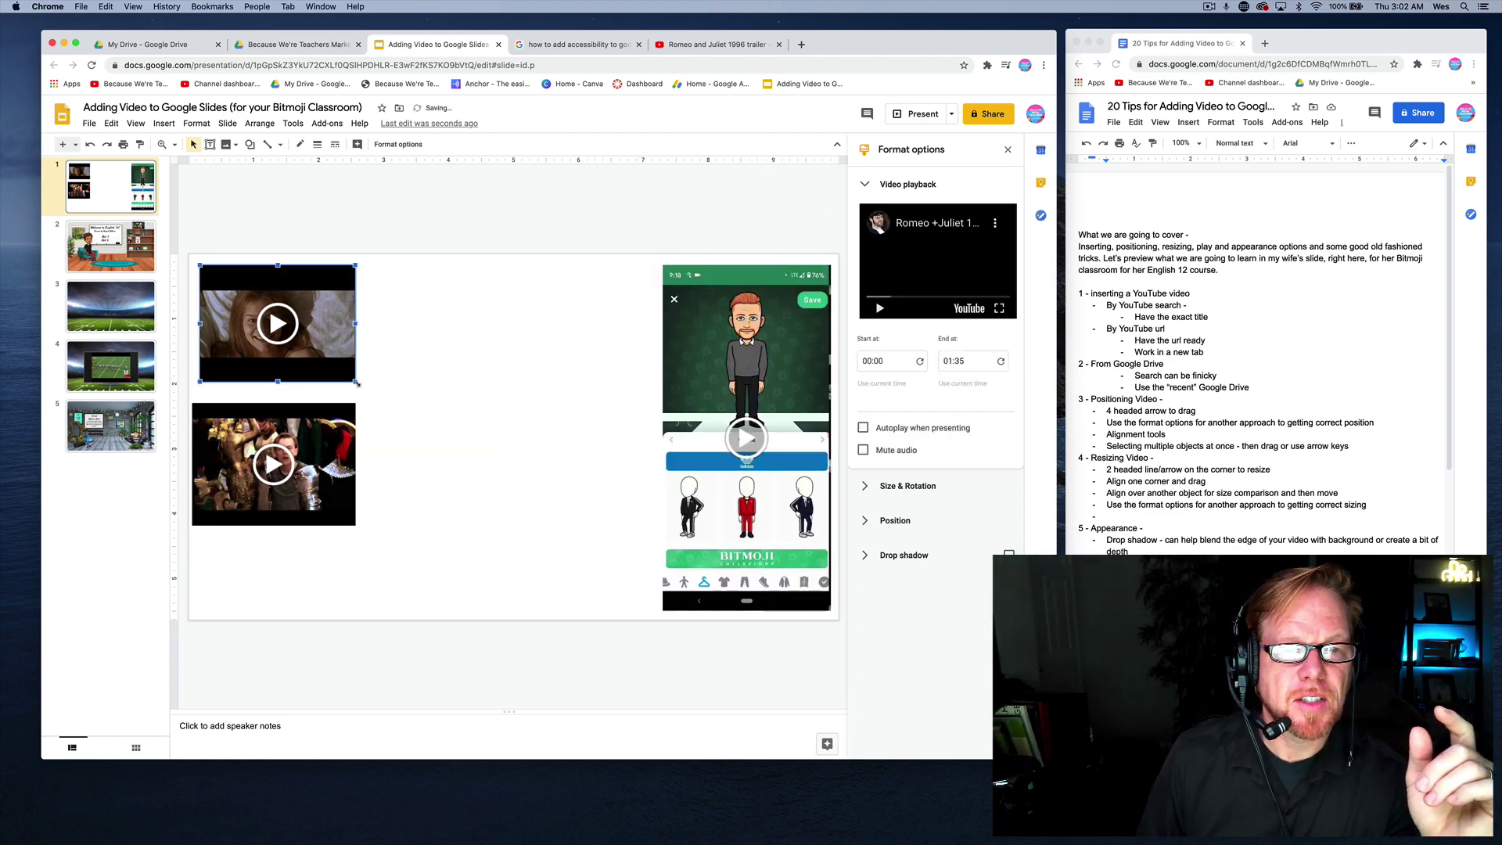
pyautogui.moveTo(355, 382)
pyautogui.mouseDown()
pyautogui.moveTo(520, 507)
pyautogui.moveTo(586, 618)
pyautogui.moveTo(563, 614)
pyautogui.moveTo(416, 392)
pyautogui.moveTo(356, 382)
pyautogui.mouseUp()
pyautogui.click(330, 420)
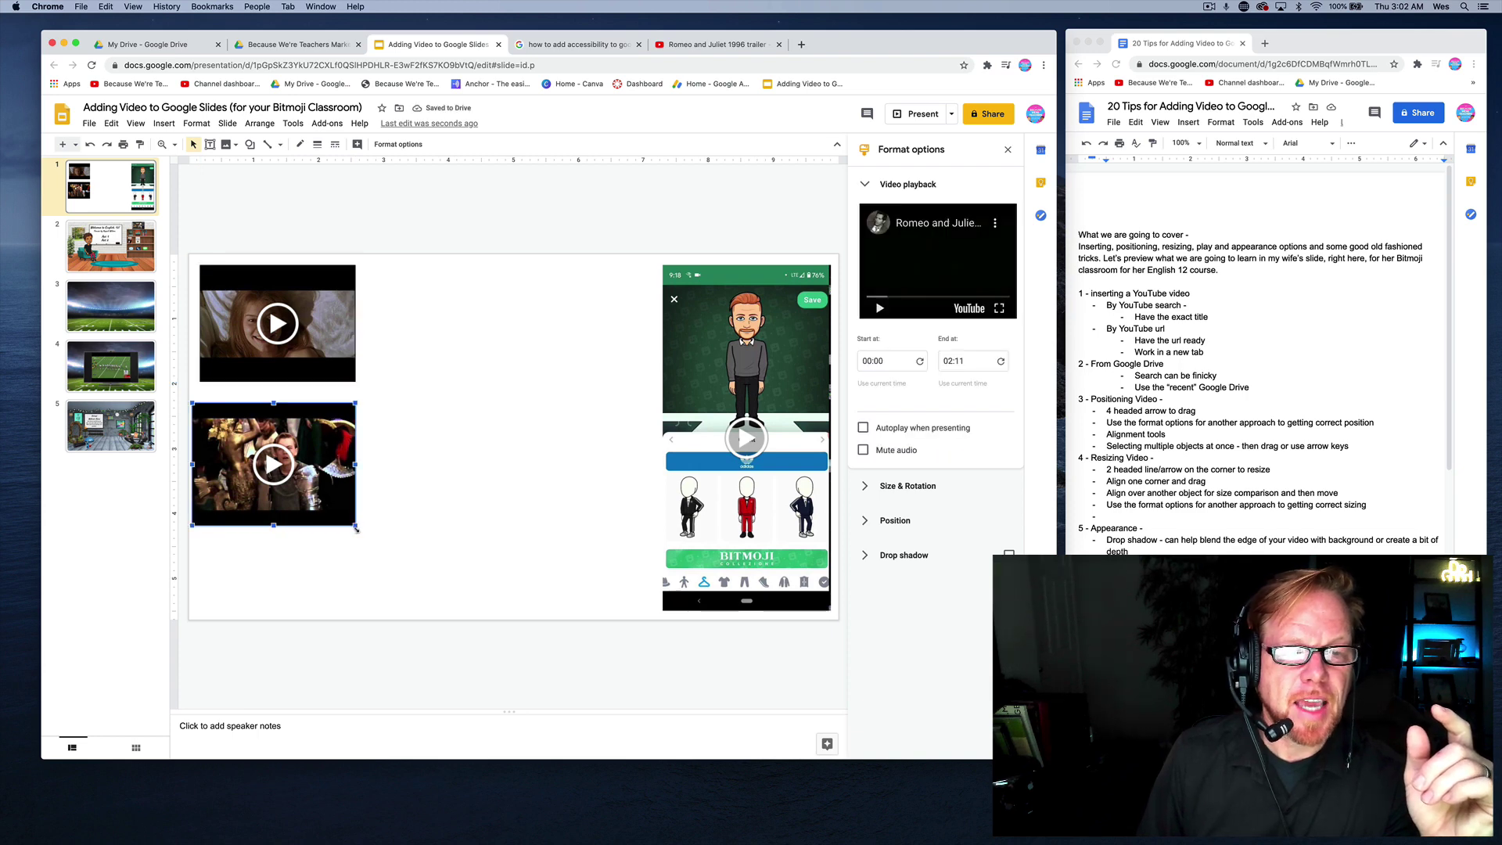
pyautogui.moveTo(330, 485); pyautogui.dragTo(623, 572)
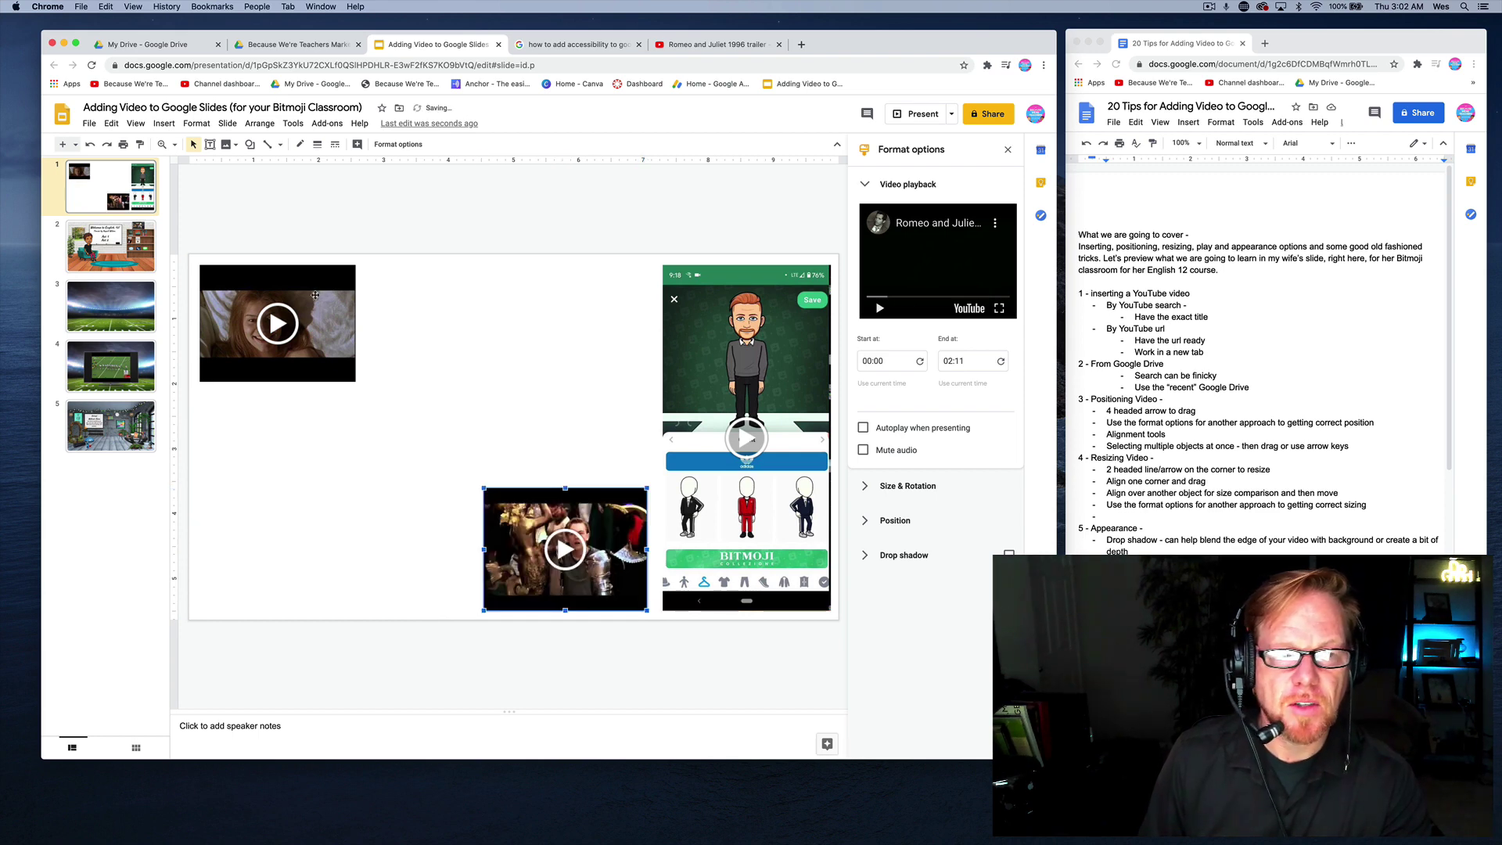
# - Move the "Romeo +Juliet 1996" trailer to the left of the other trailer and resize it to match that trailer's size and alignment
pyautogui.click(314, 300)
pyautogui.moveTo(314, 300); pyautogui.dragTo(425, 518)
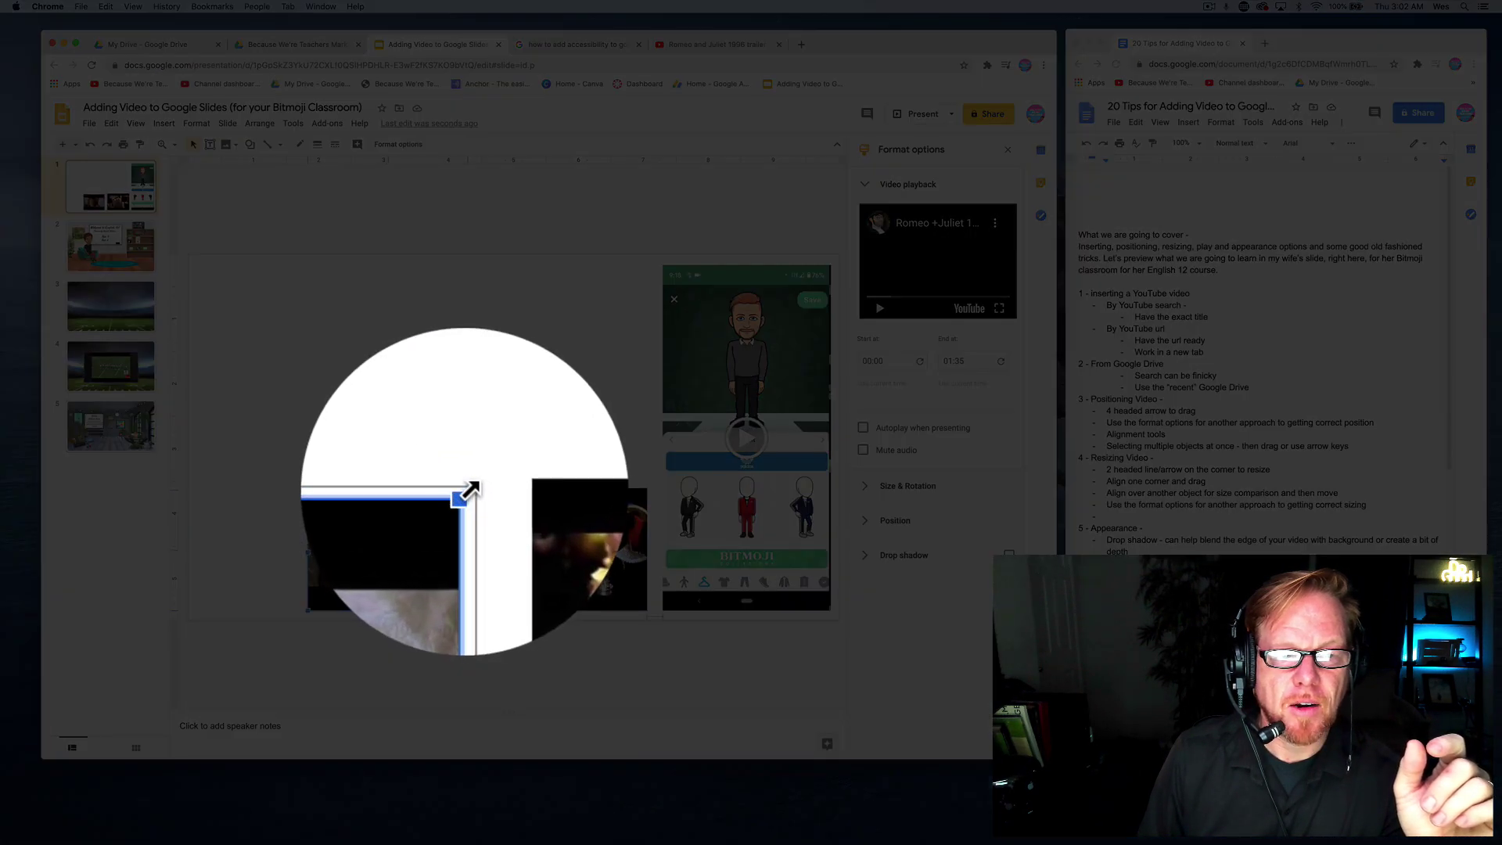
pyautogui.moveTo(471, 490); pyautogui.dragTo(471, 488)
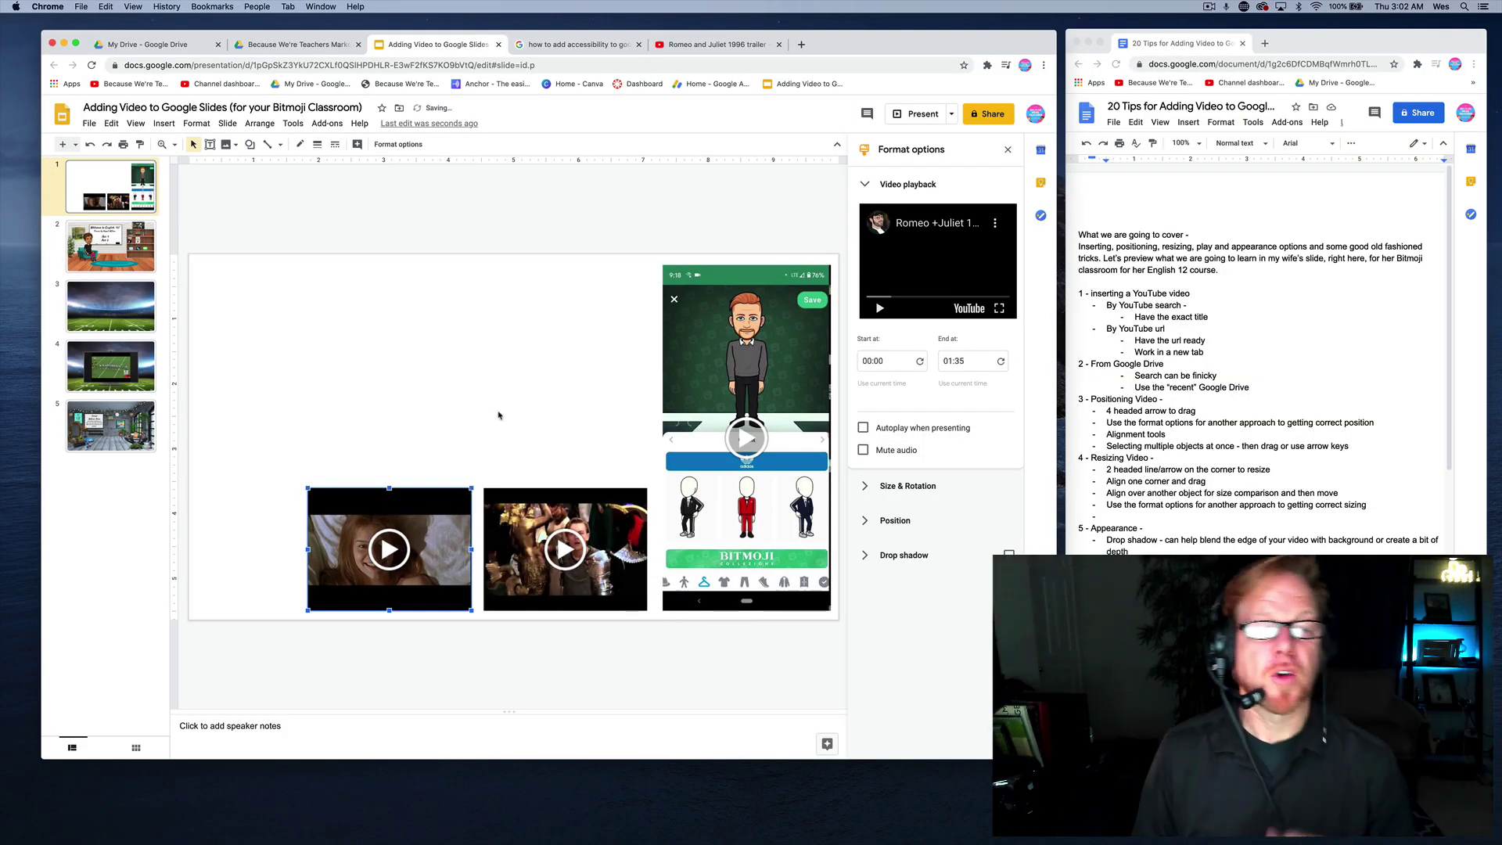
# - Select both trailer videos together and move them up, aligning their tops with the top of the sports outfit video
pyautogui.click(498, 416)
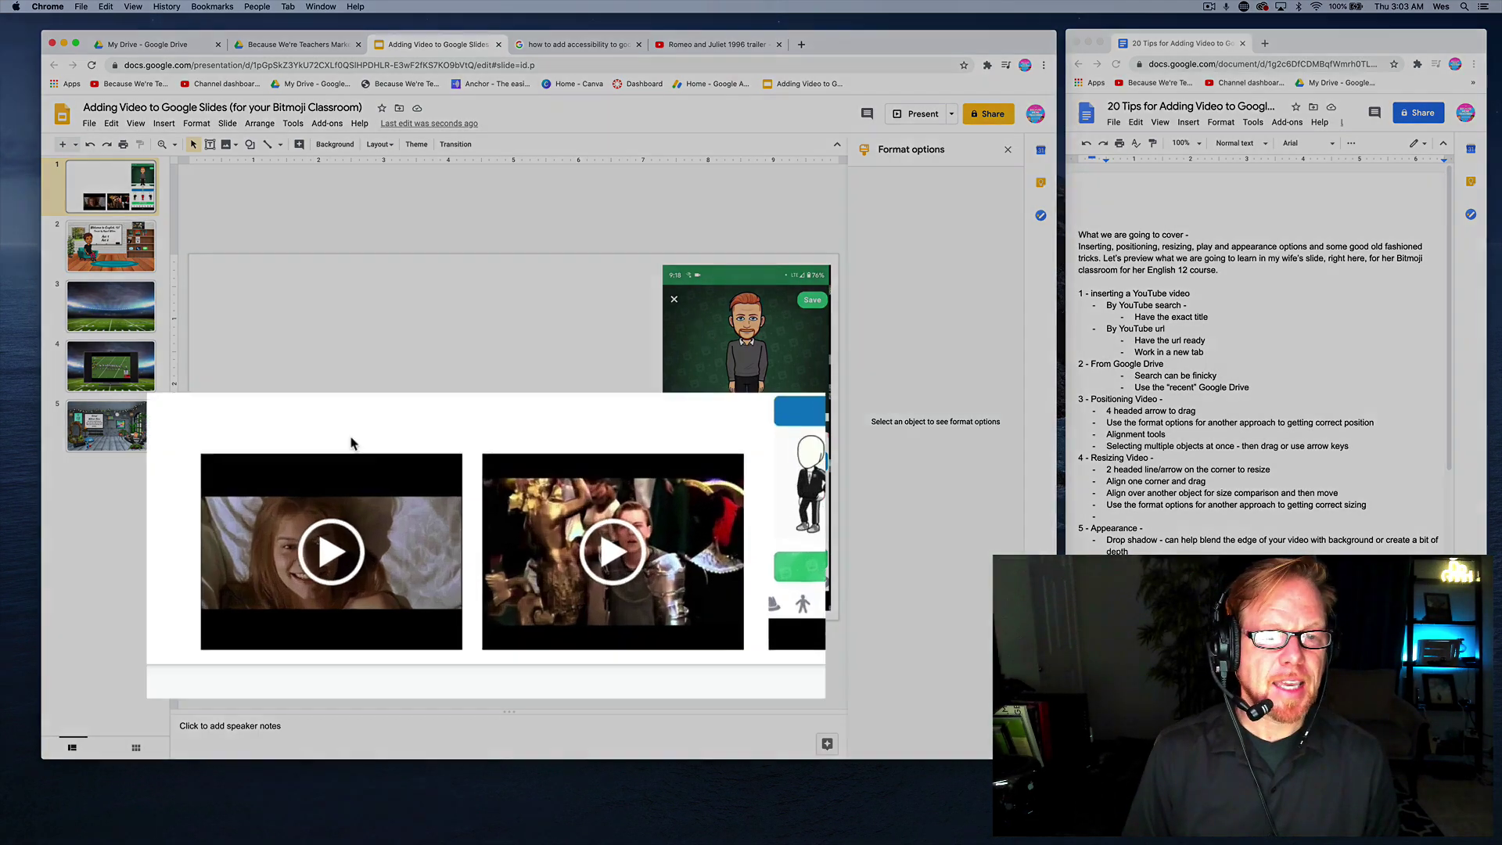
pyautogui.moveTo(402, 481); pyautogui.dragTo(513, 529)
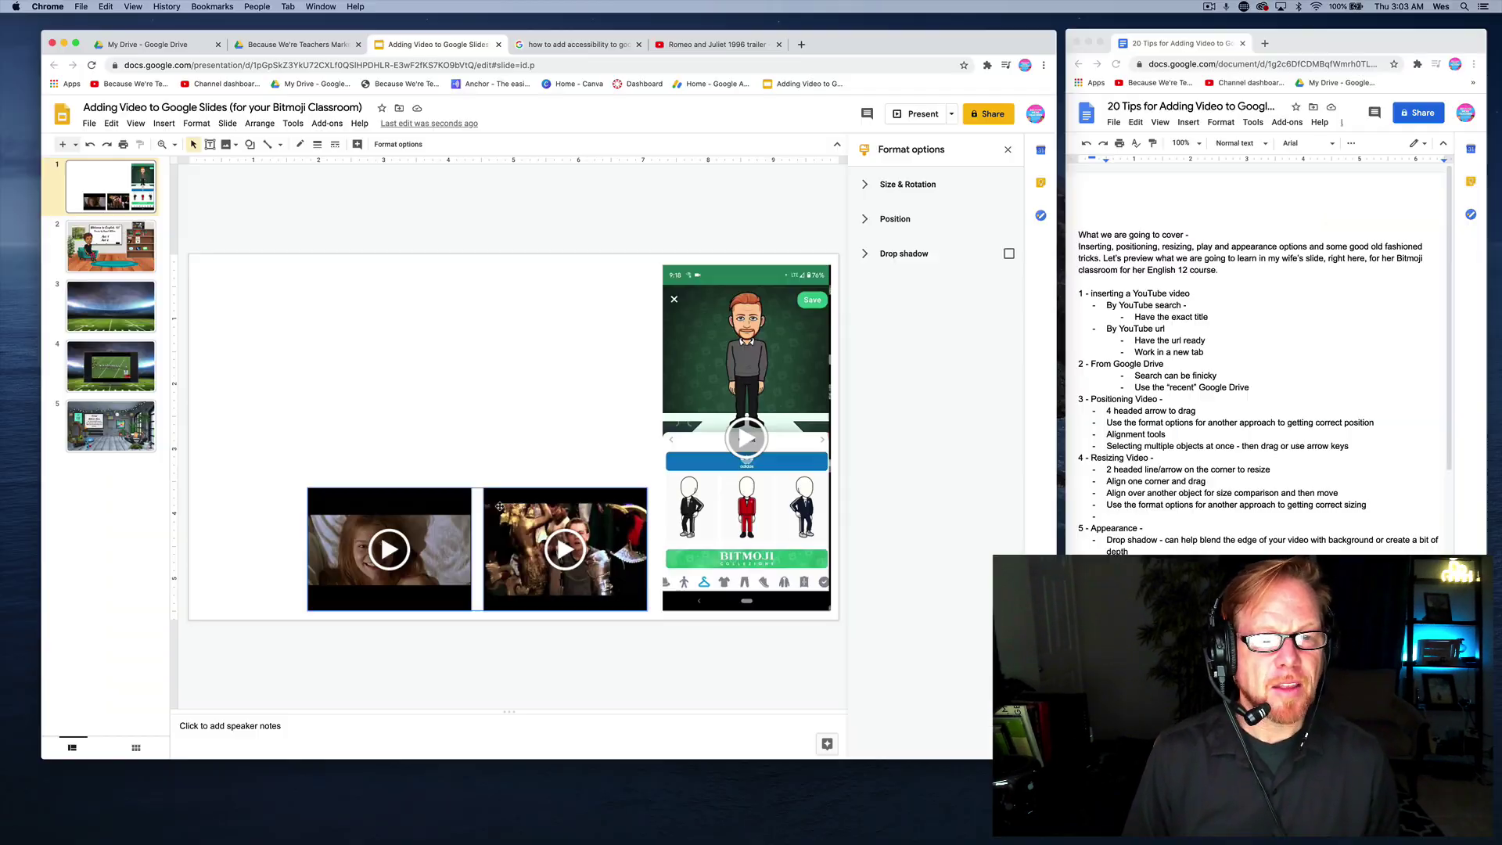
pyautogui.moveTo(770, 385); pyautogui.dragTo(505, 284)
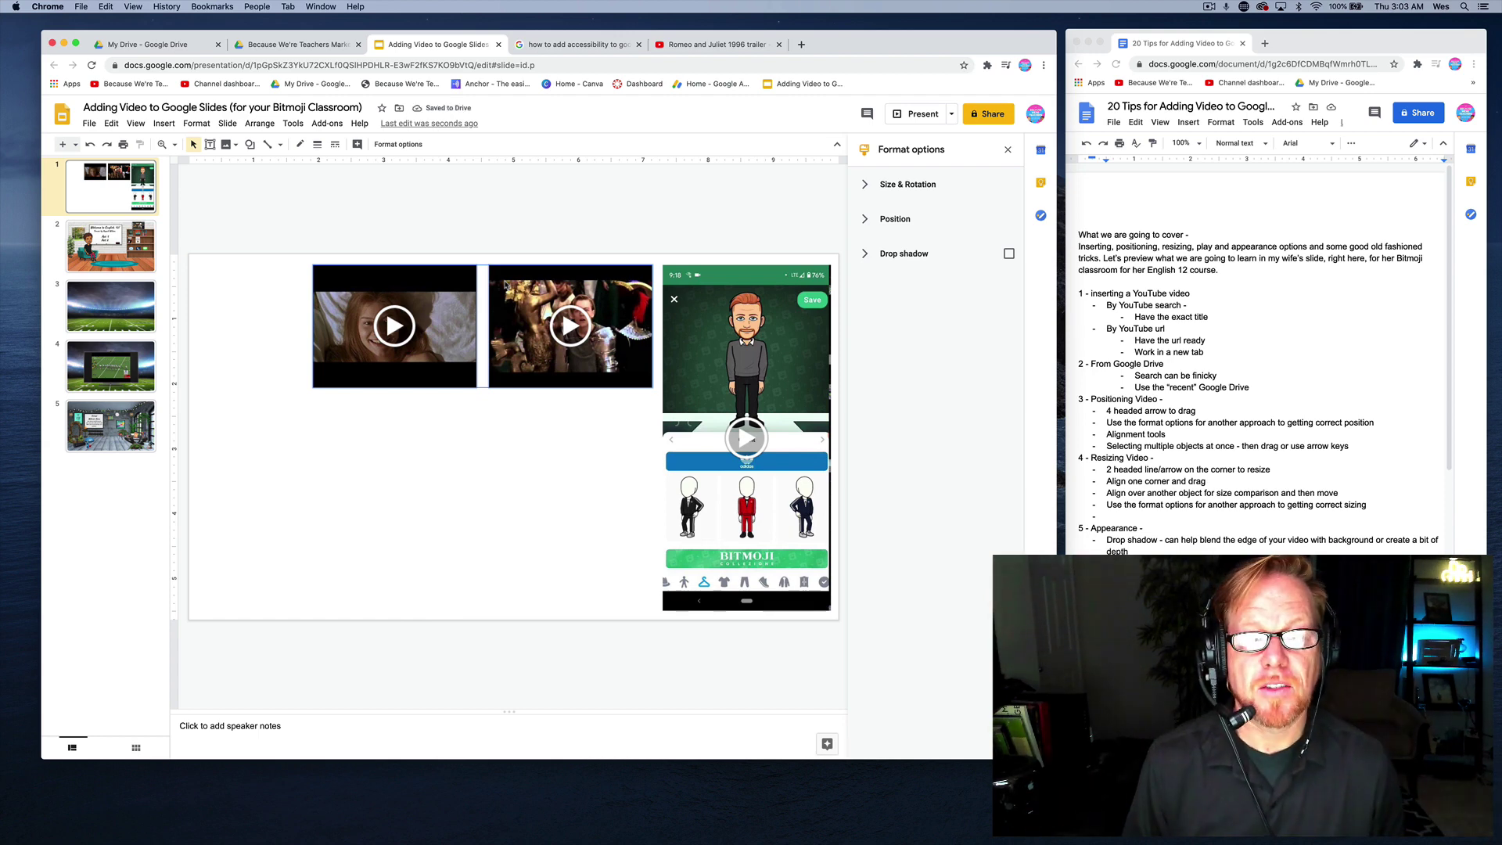
# - Shrink the sports outfit video to the trailers' height beside them, and move all three videos together to the slide's vertical middle
pyautogui.click(690, 472)
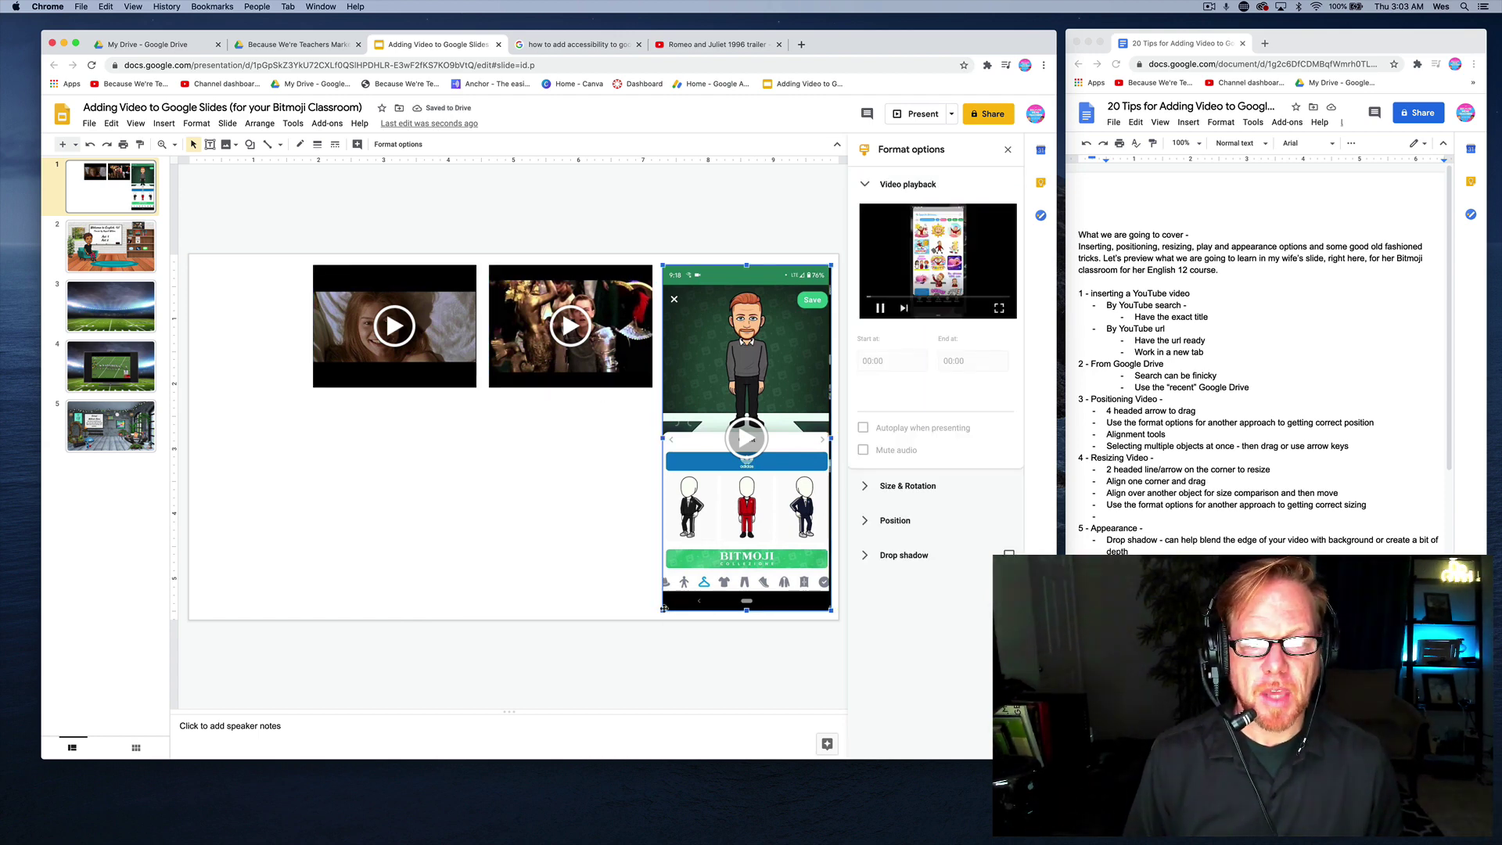
pyautogui.moveTo(661, 612); pyautogui.dragTo(270, 327)
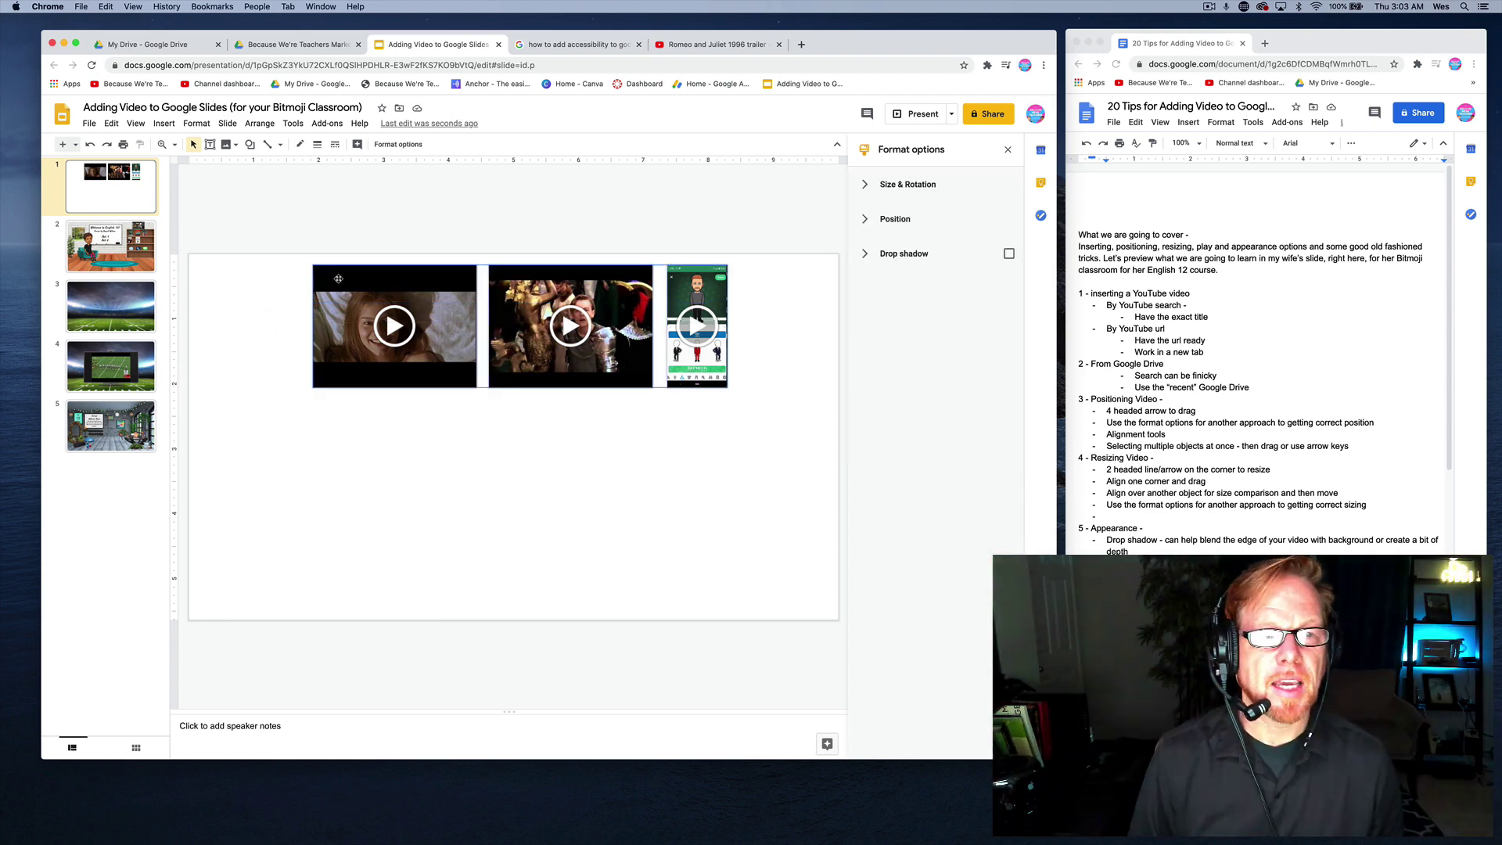
pyautogui.moveTo(338, 279); pyautogui.dragTo(332, 390)
pyautogui.click(689, 321)
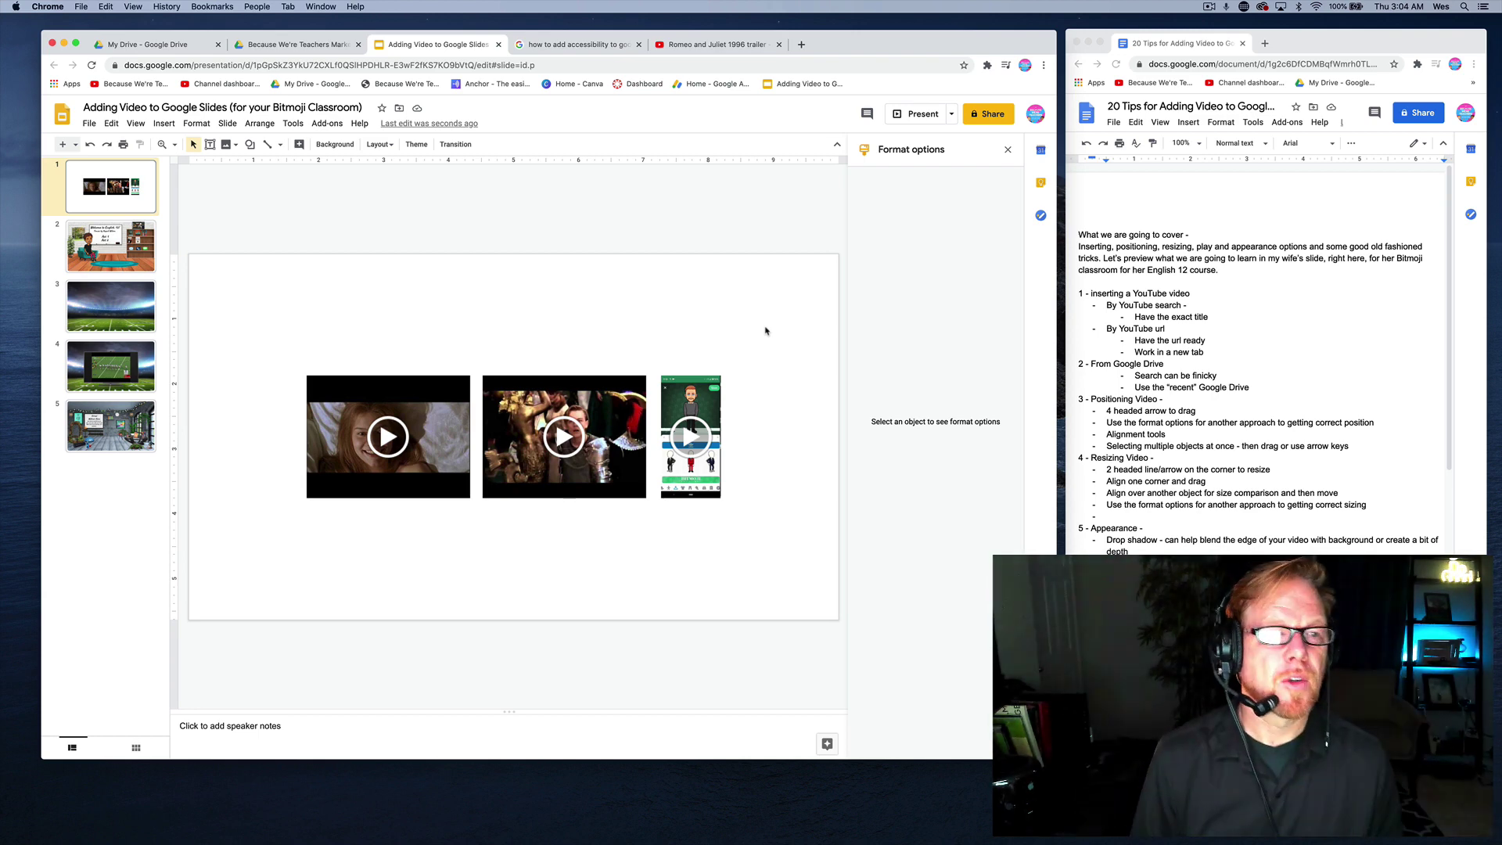
# - On slide 2, add a drop shadow to the television image on top of the bookshelf
pyautogui.click(143, 239)
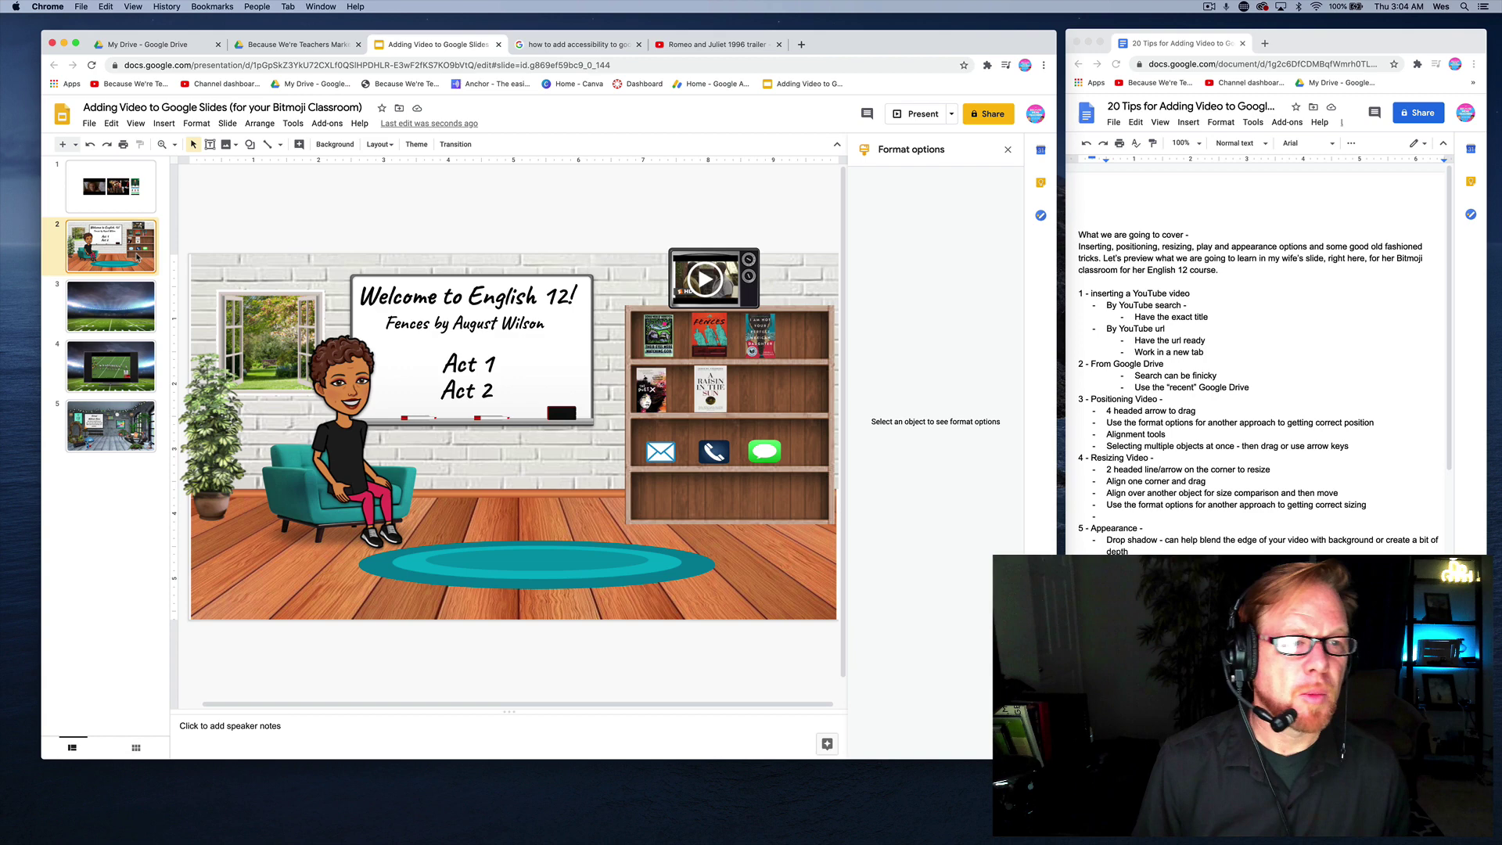
pyautogui.click(752, 297)
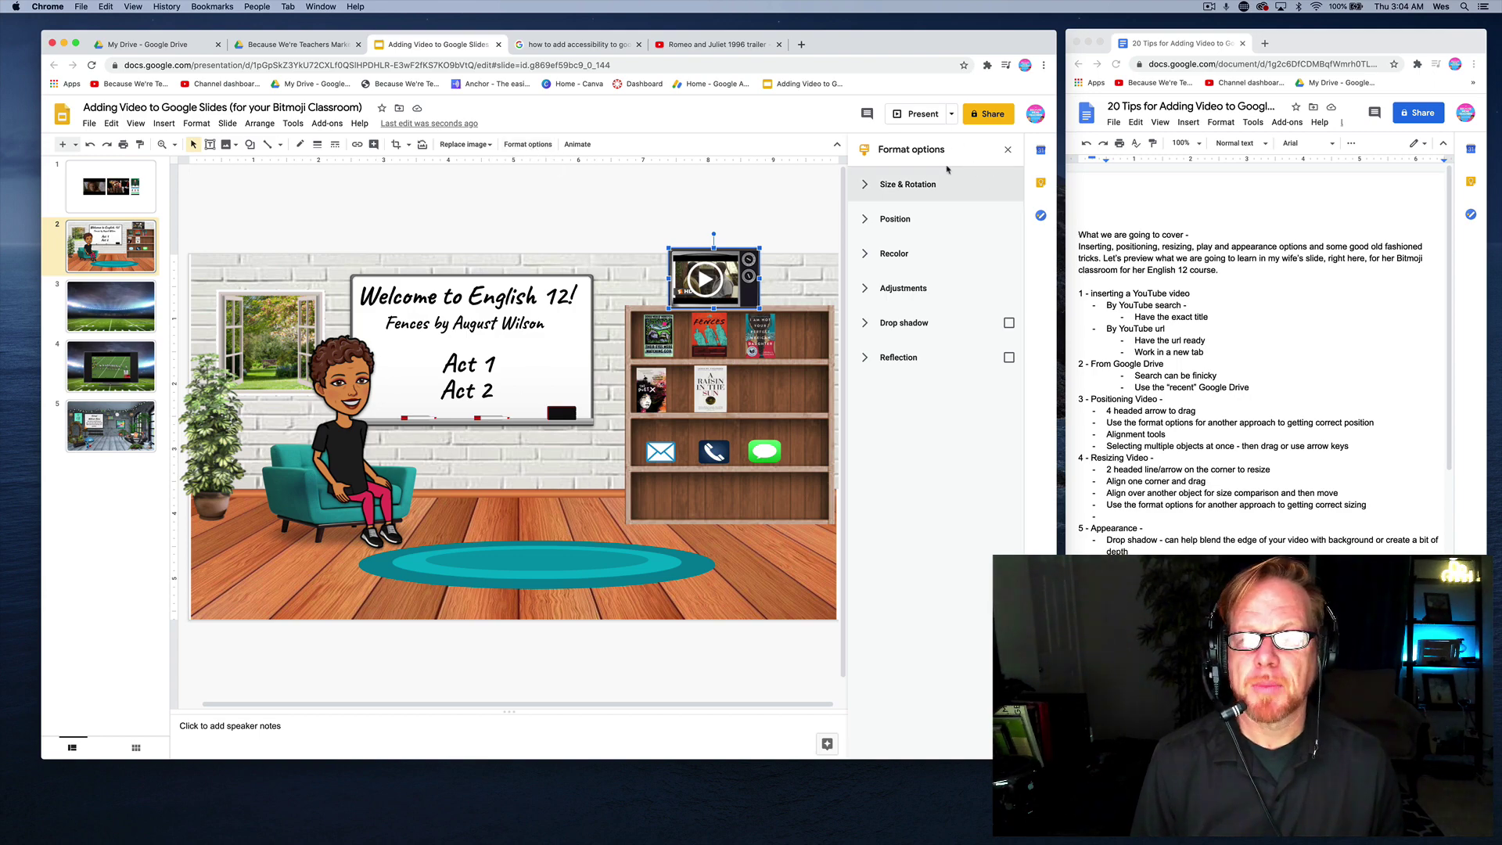
pyautogui.click(865, 187)
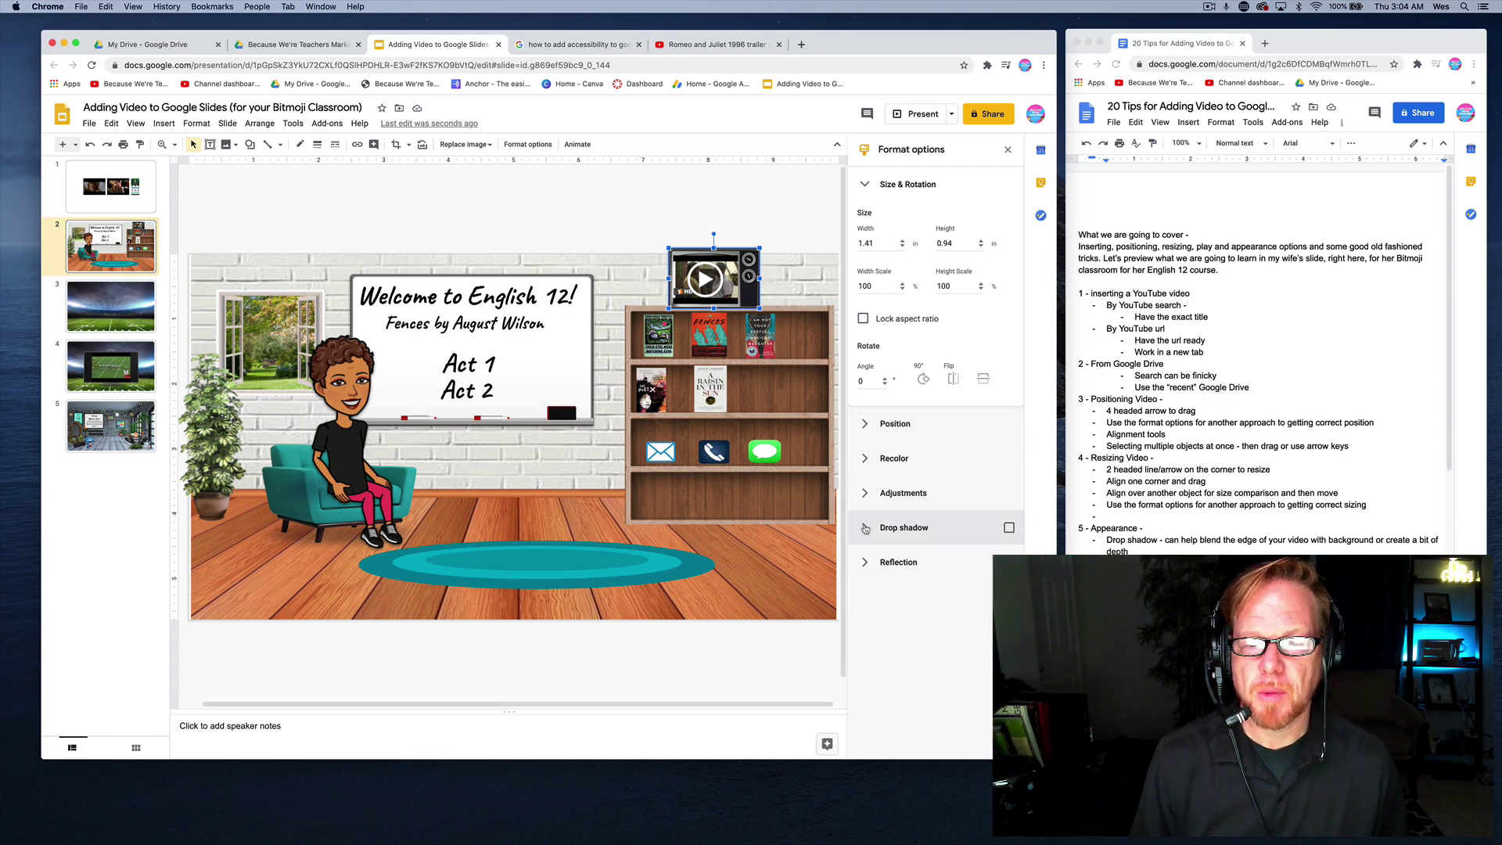
pyautogui.click(1009, 527)
pyautogui.click(866, 531)
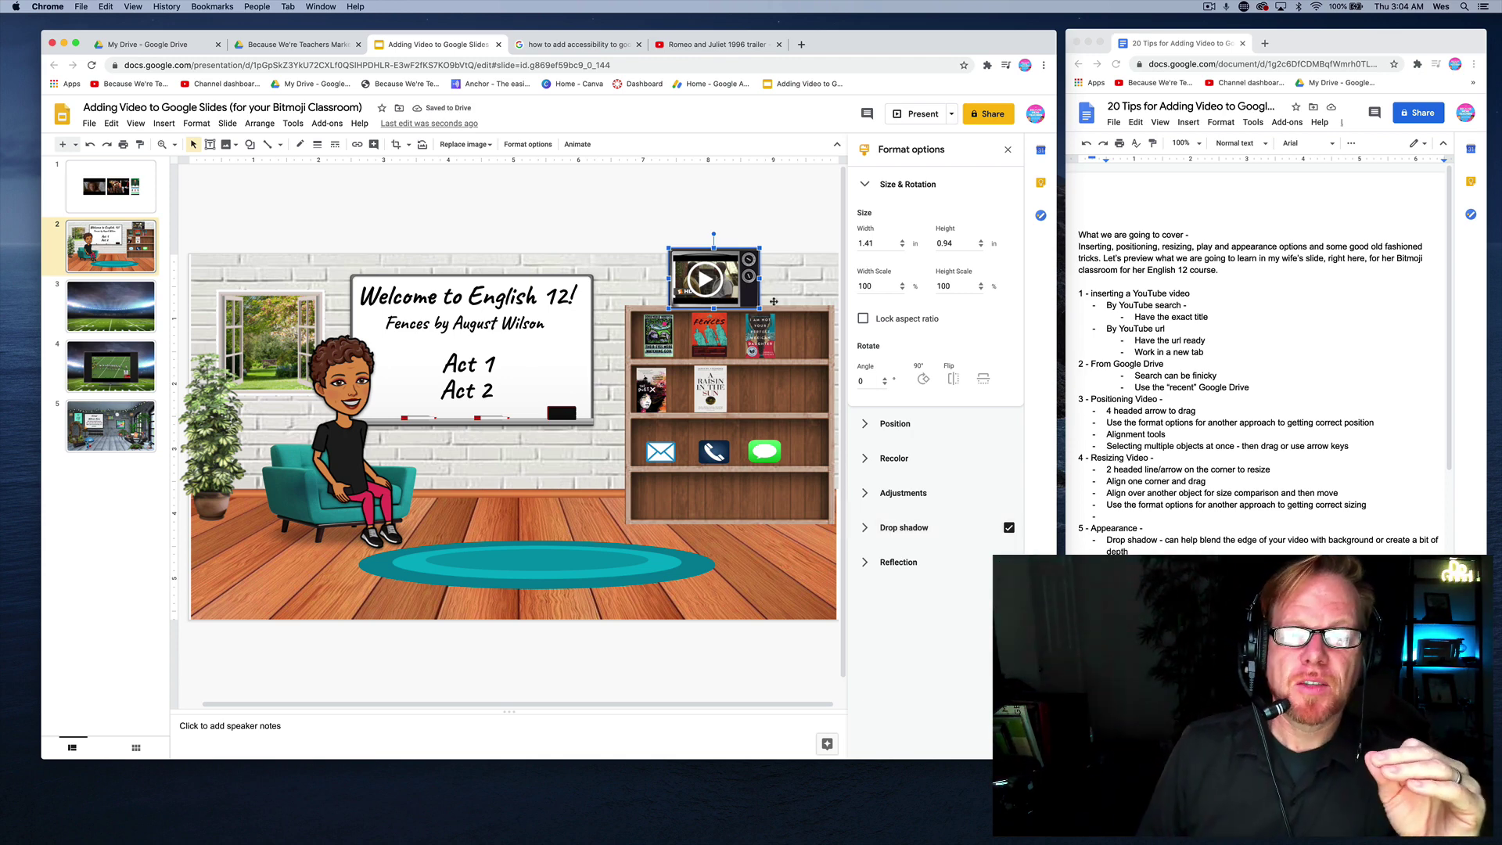
# - Move the Fences video off the television onto the classroom floor, and undo the move
pyautogui.click(663, 321)
pyautogui.click(734, 284)
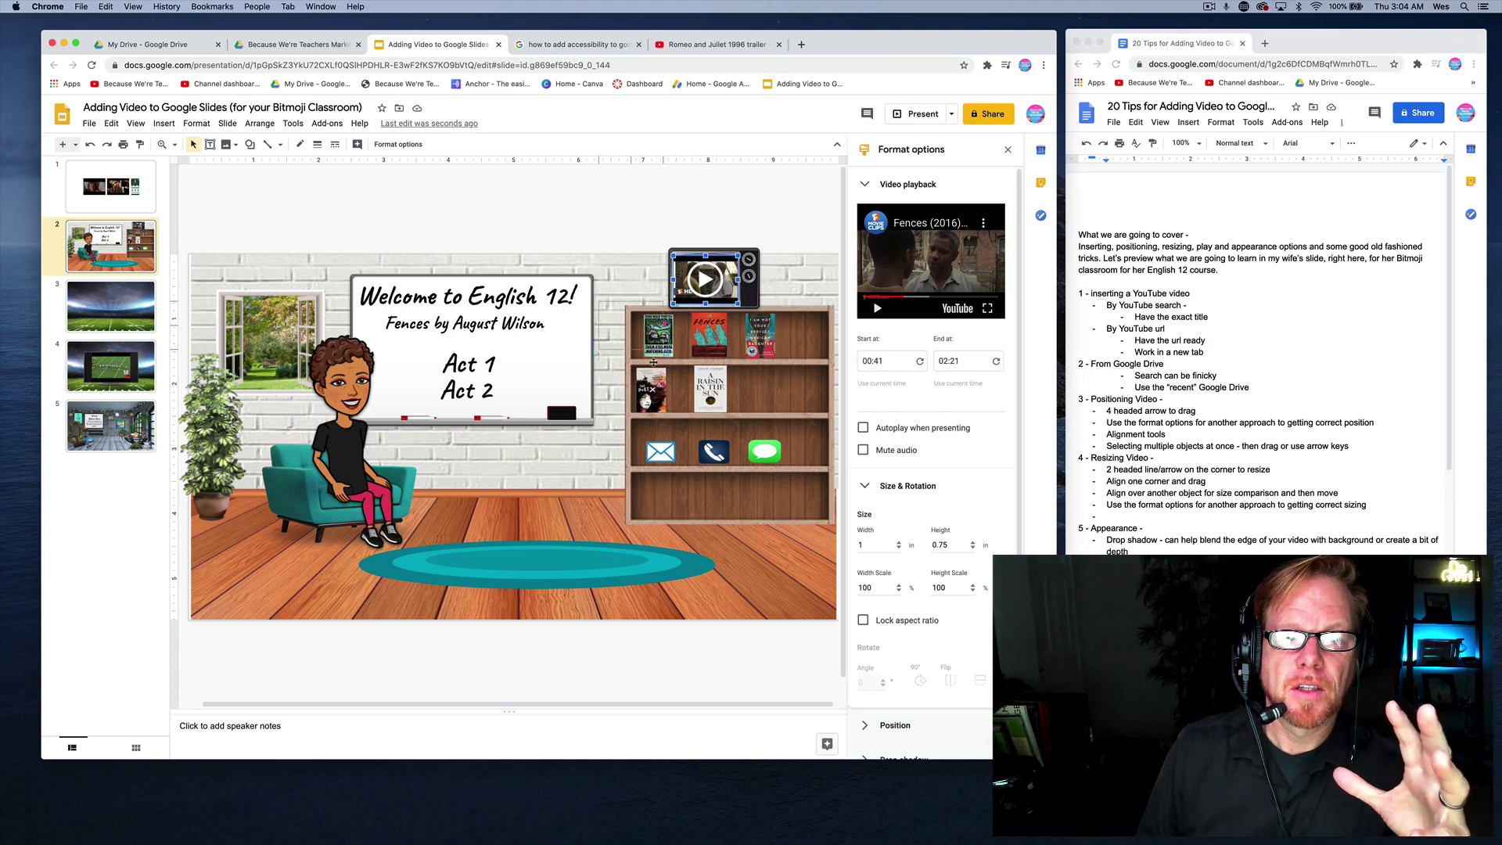
pyautogui.moveTo(704, 279); pyautogui.dragTo(524, 493)
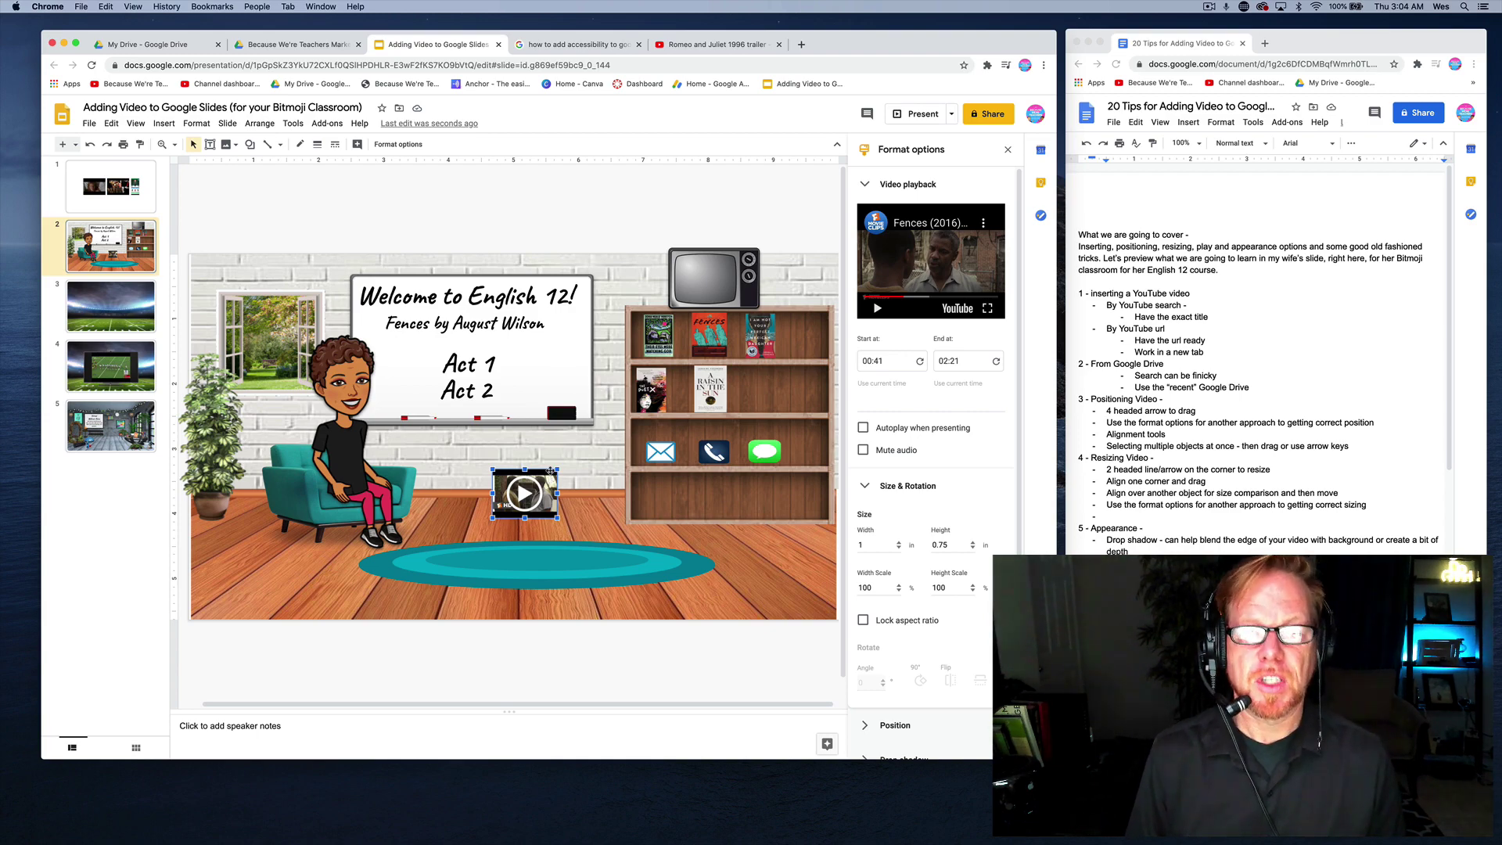
pyautogui.press('super+z')
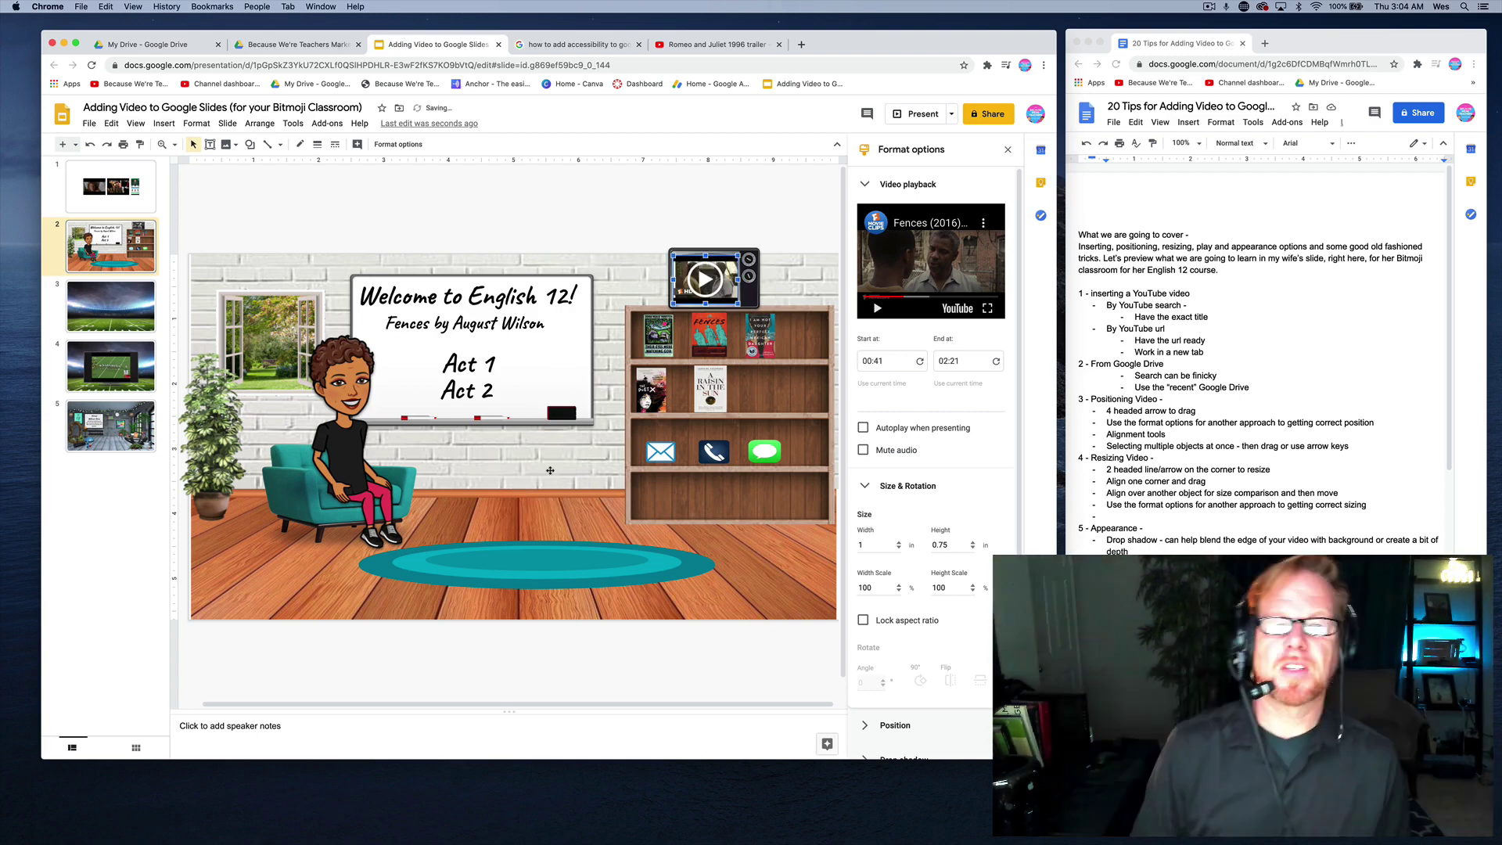
pyautogui.click(783, 279)
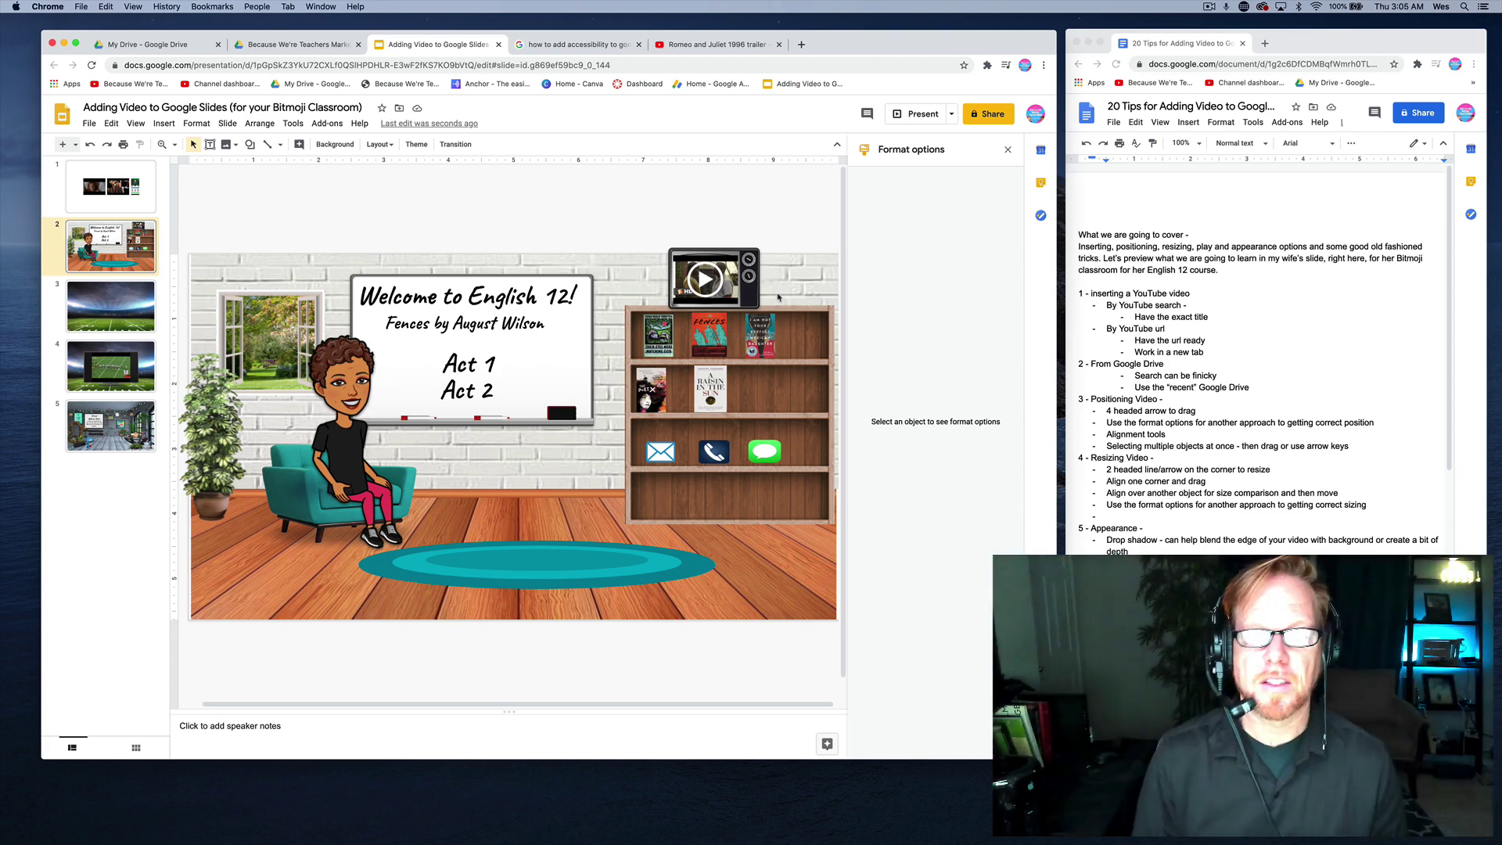
# - Review the appearance and play options in the notes document, and open the television image's context options to find its layer ordering
pyautogui.scroll(-4, 1096, 475)
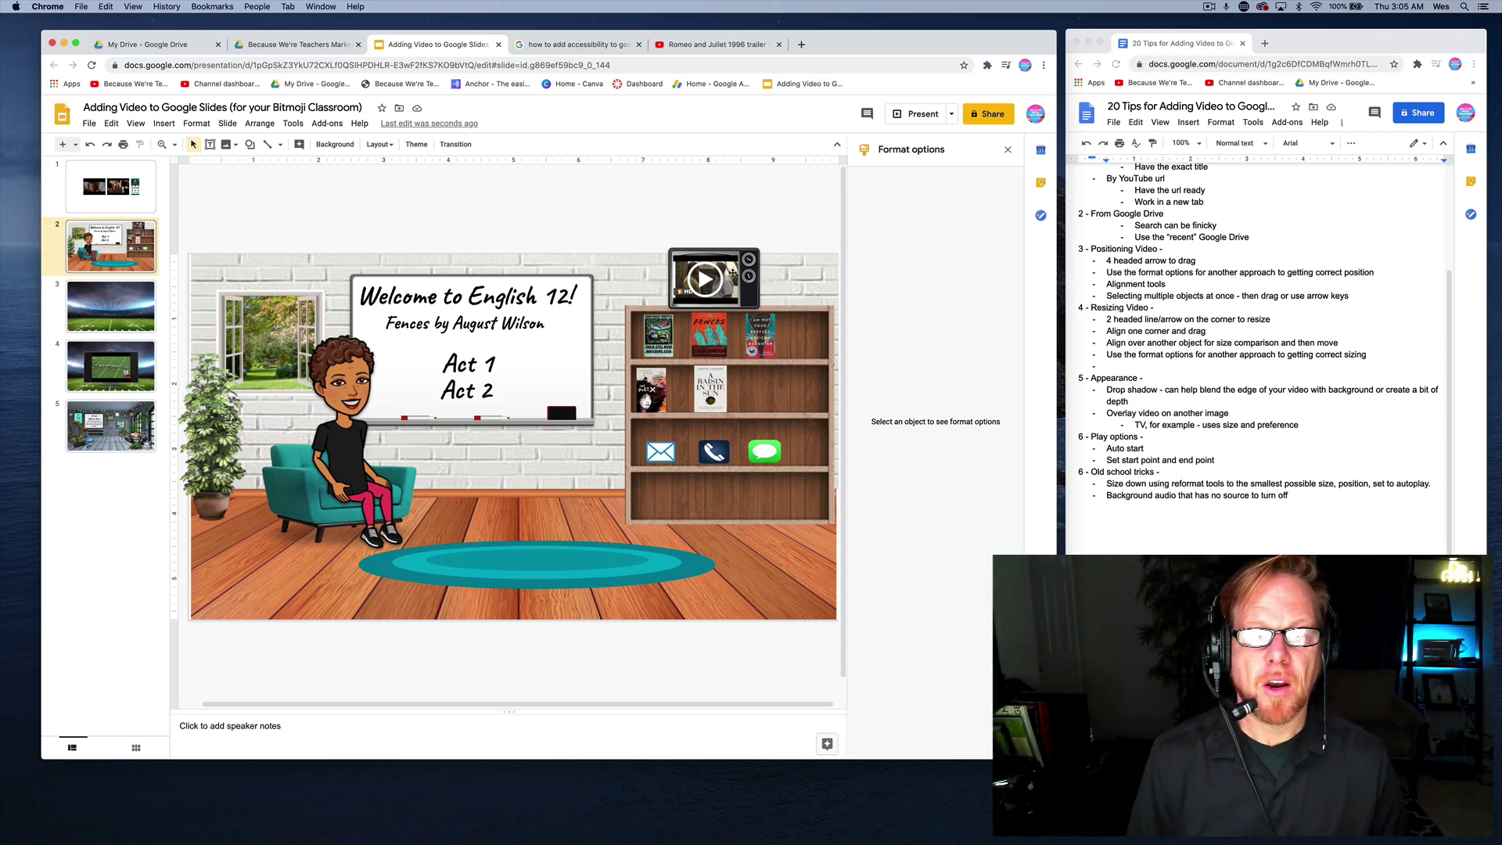
pyautogui.click(732, 268)
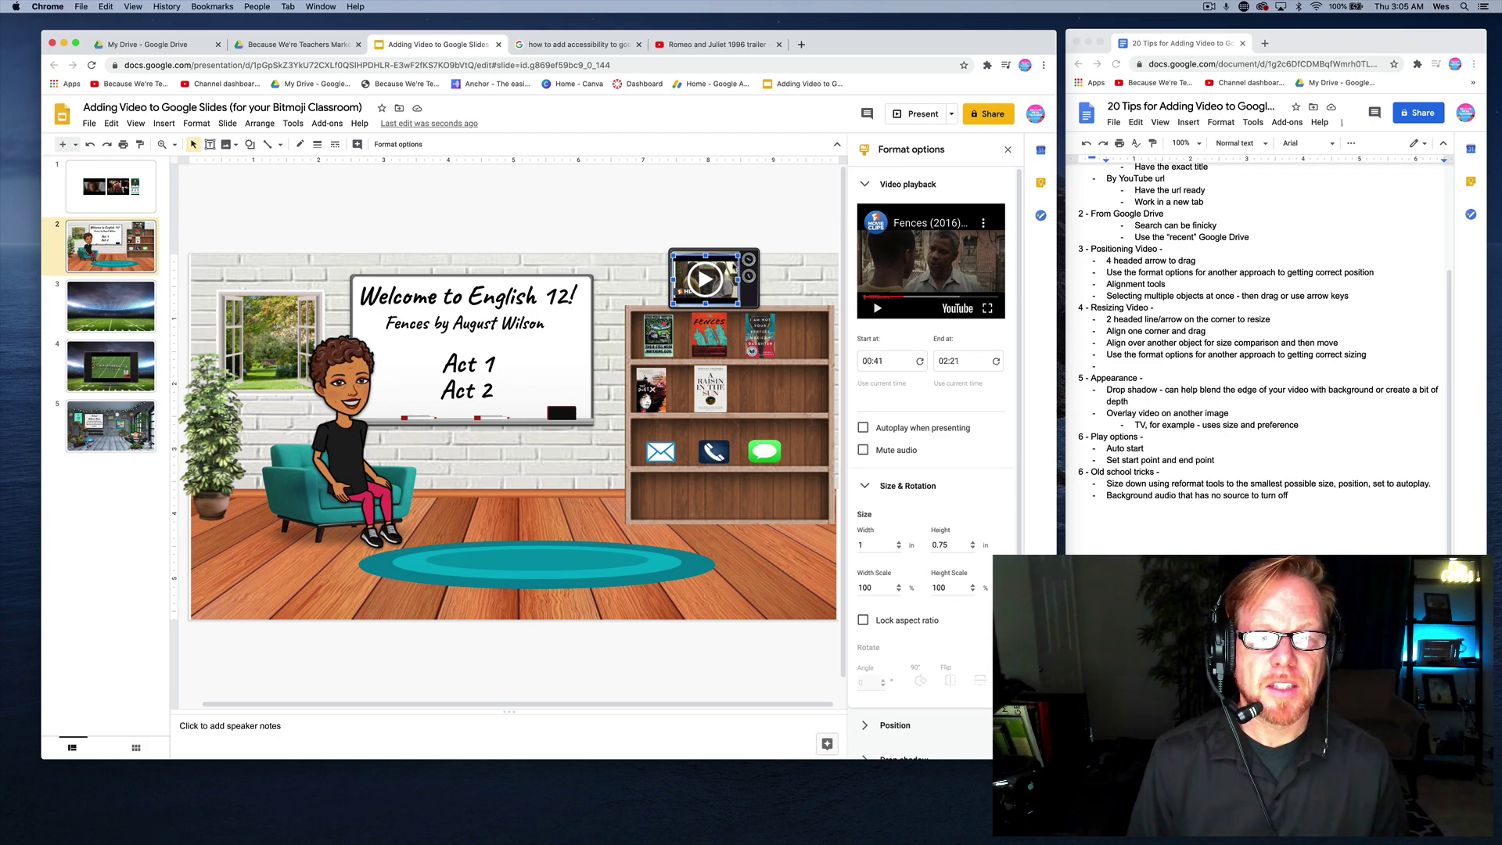
pyautogui.click(738, 270)
pyautogui.rightClick(746, 276)
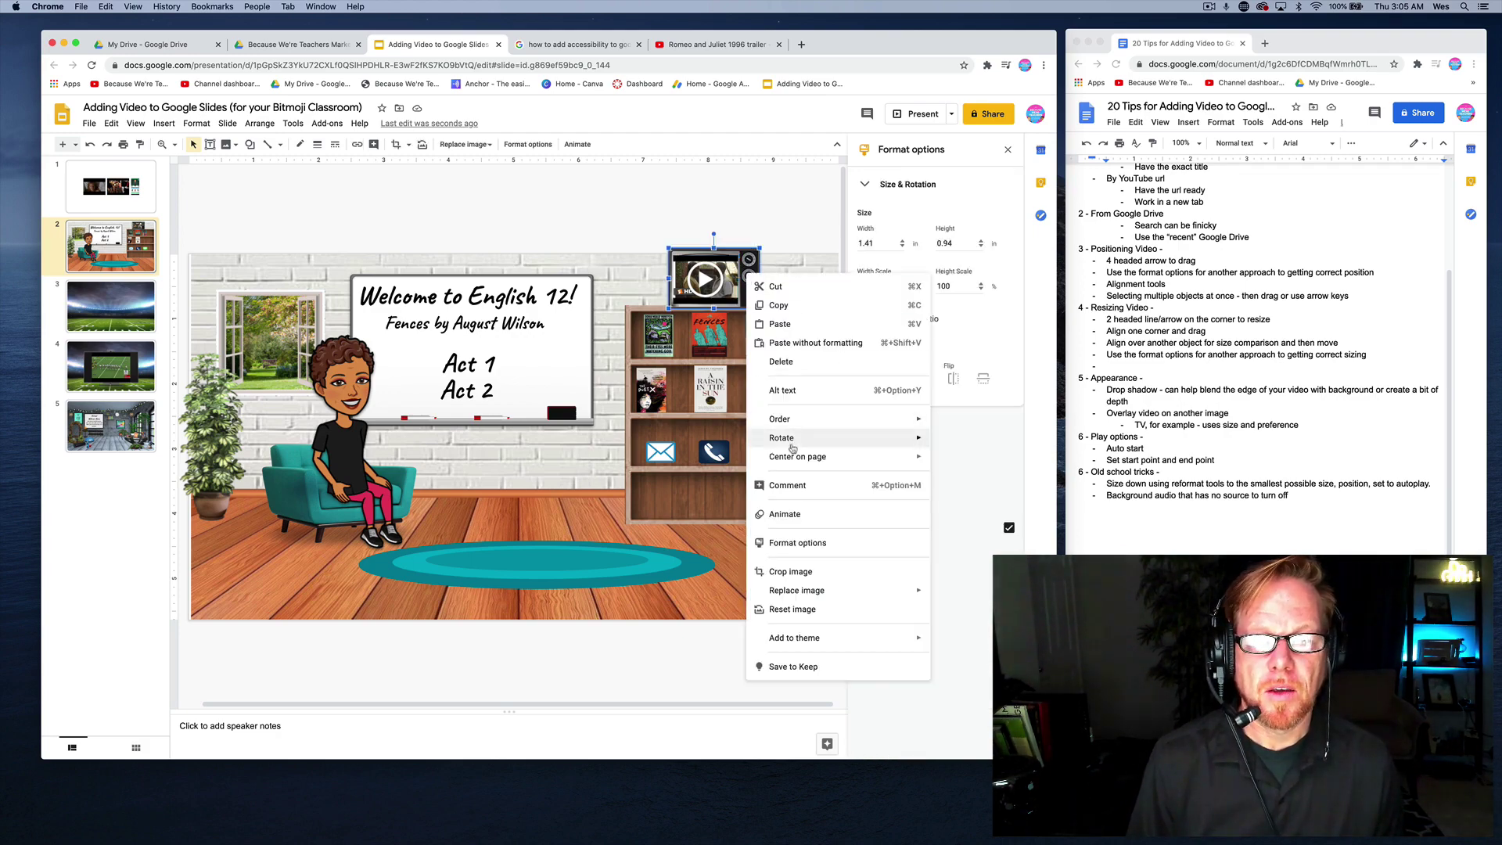
pyautogui.moveTo(792, 422)
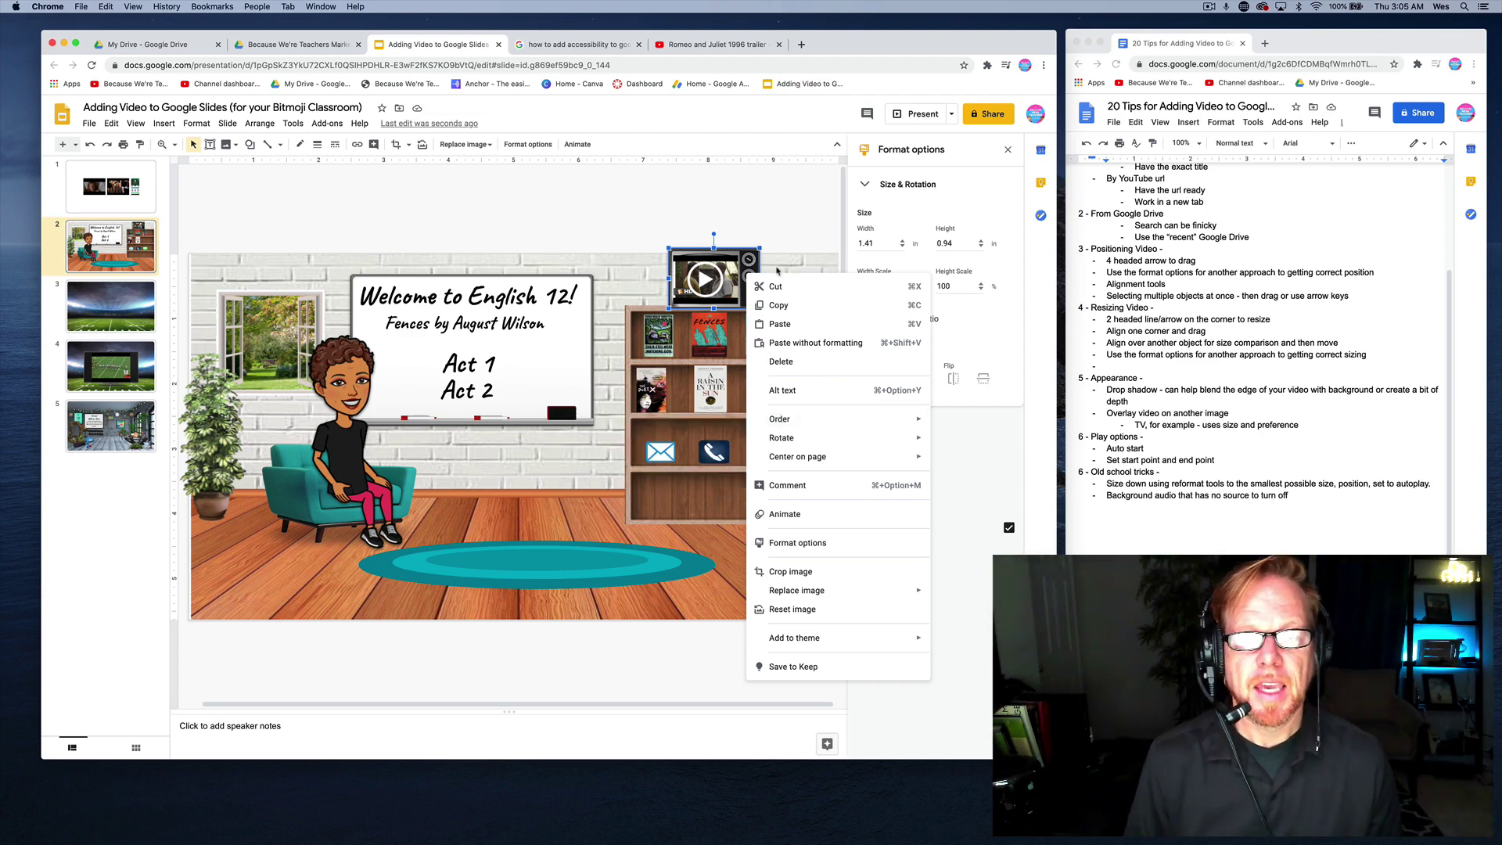
pyautogui.click(777, 271)
# - Move the Fences video beside the television to reveal the image beneath it, and undo the move
pyautogui.moveTo(729, 266); pyautogui.dragTo(639, 275)
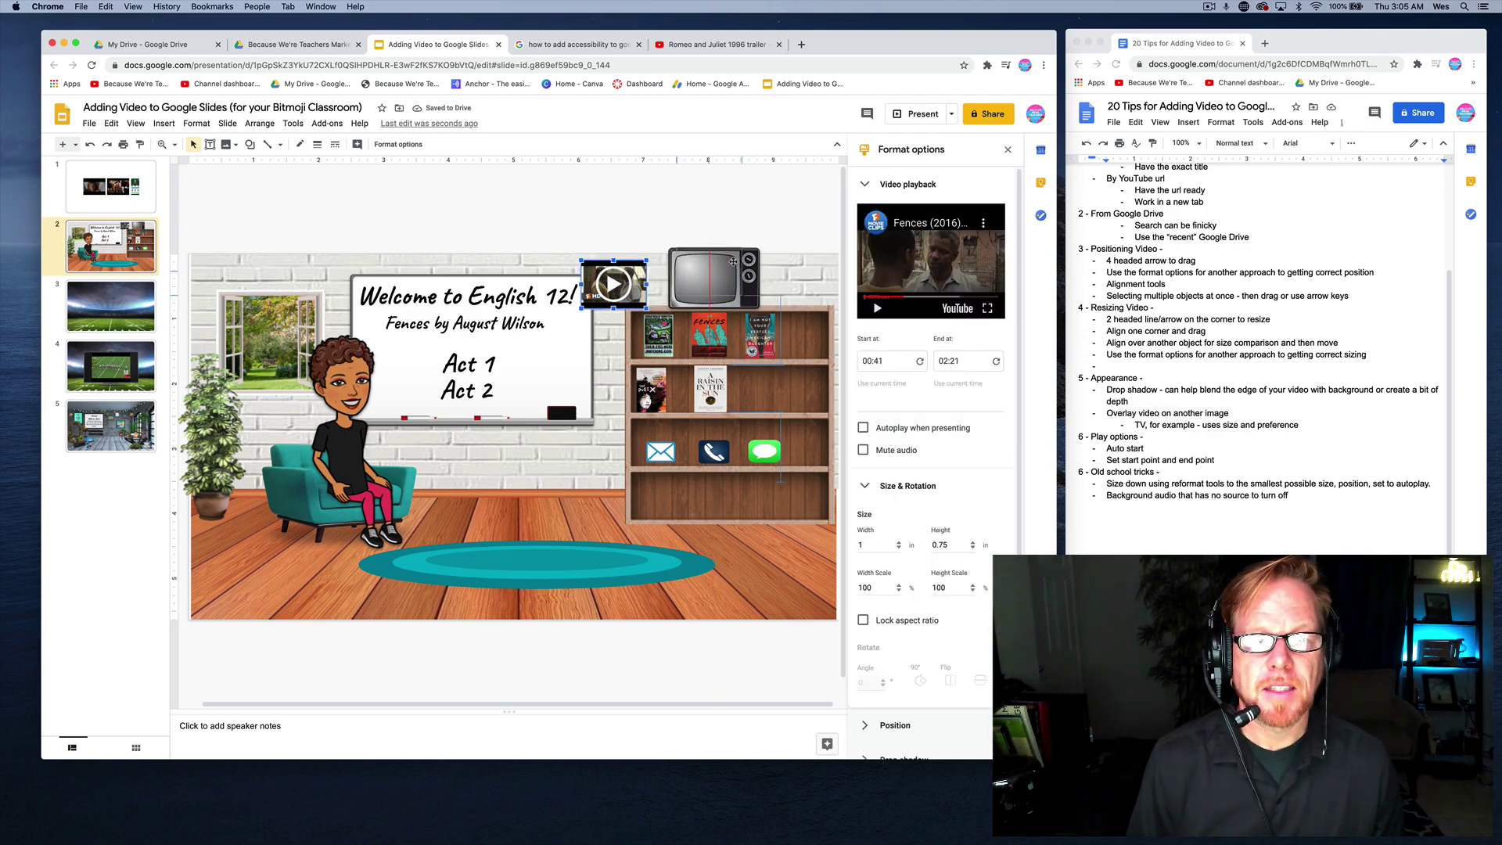
pyautogui.press('super+z')
pyautogui.click(769, 275)
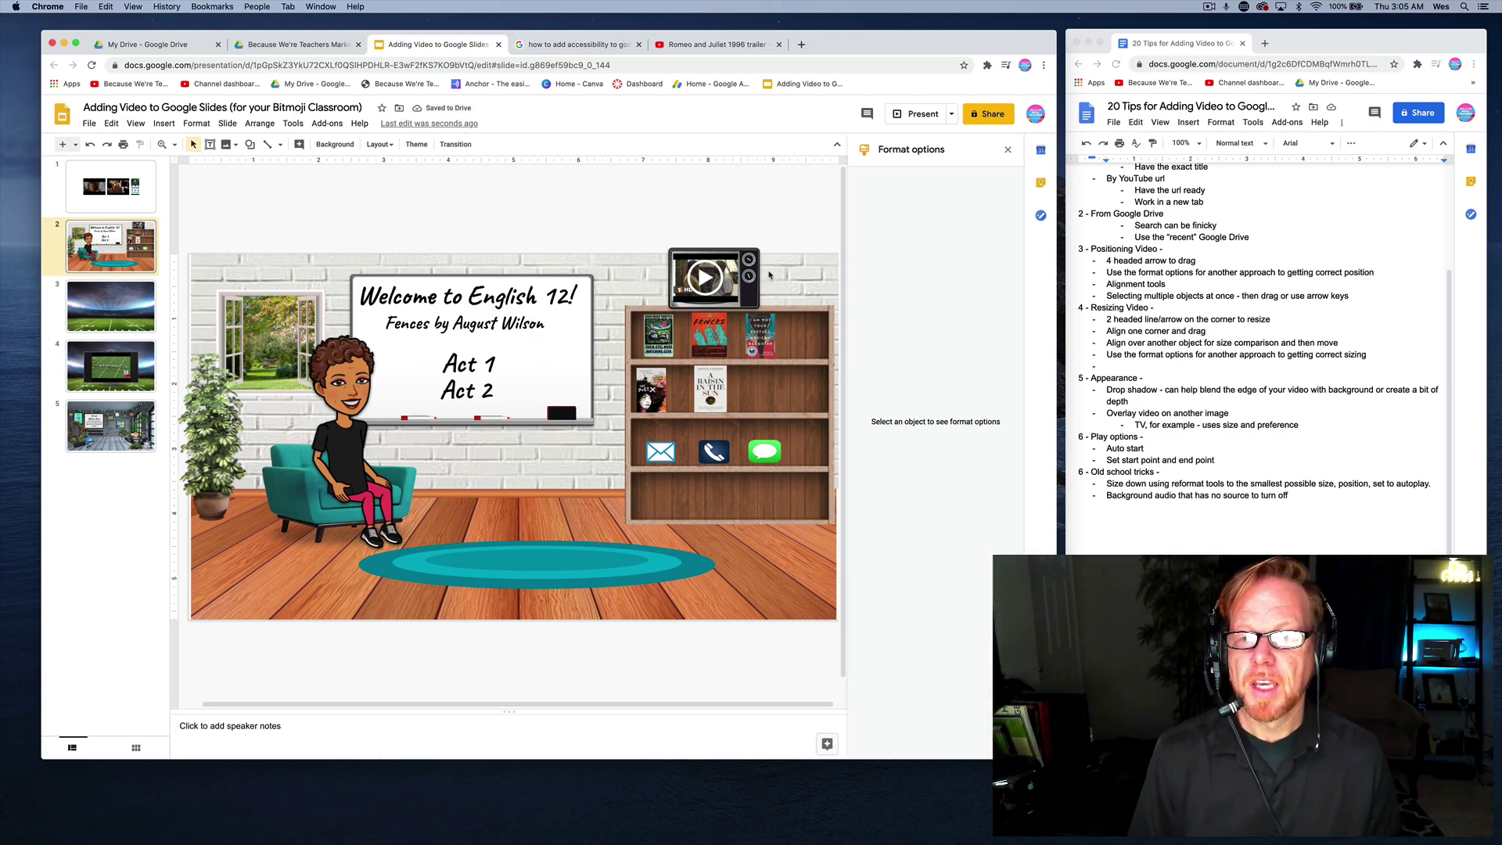
# - Compare the football slides 3 and 4, and insert the television image from the computer's Downloads folder on slide 3
pyautogui.click(130, 308)
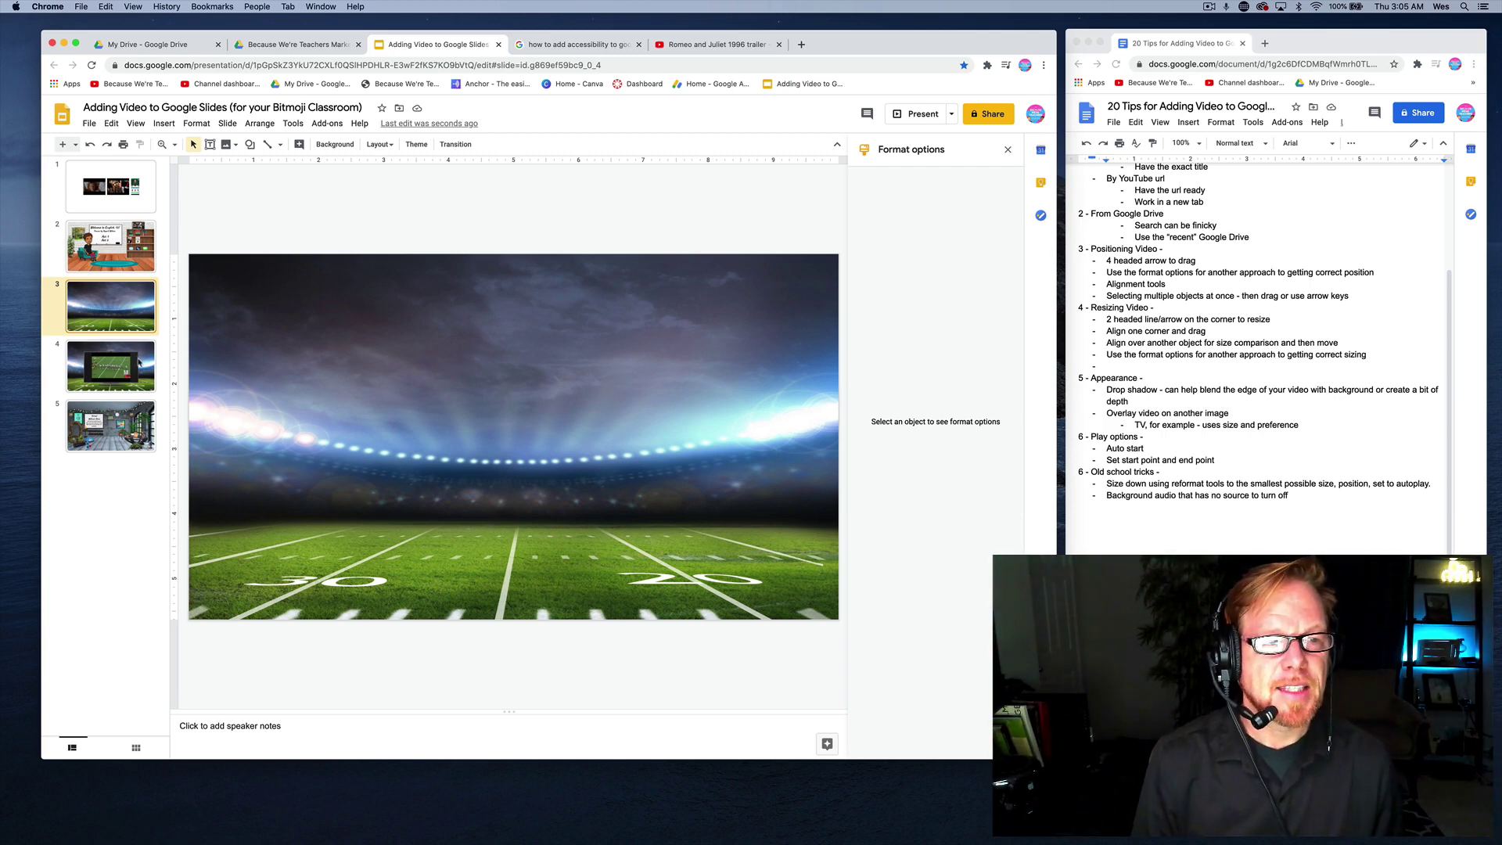
pyautogui.click(143, 364)
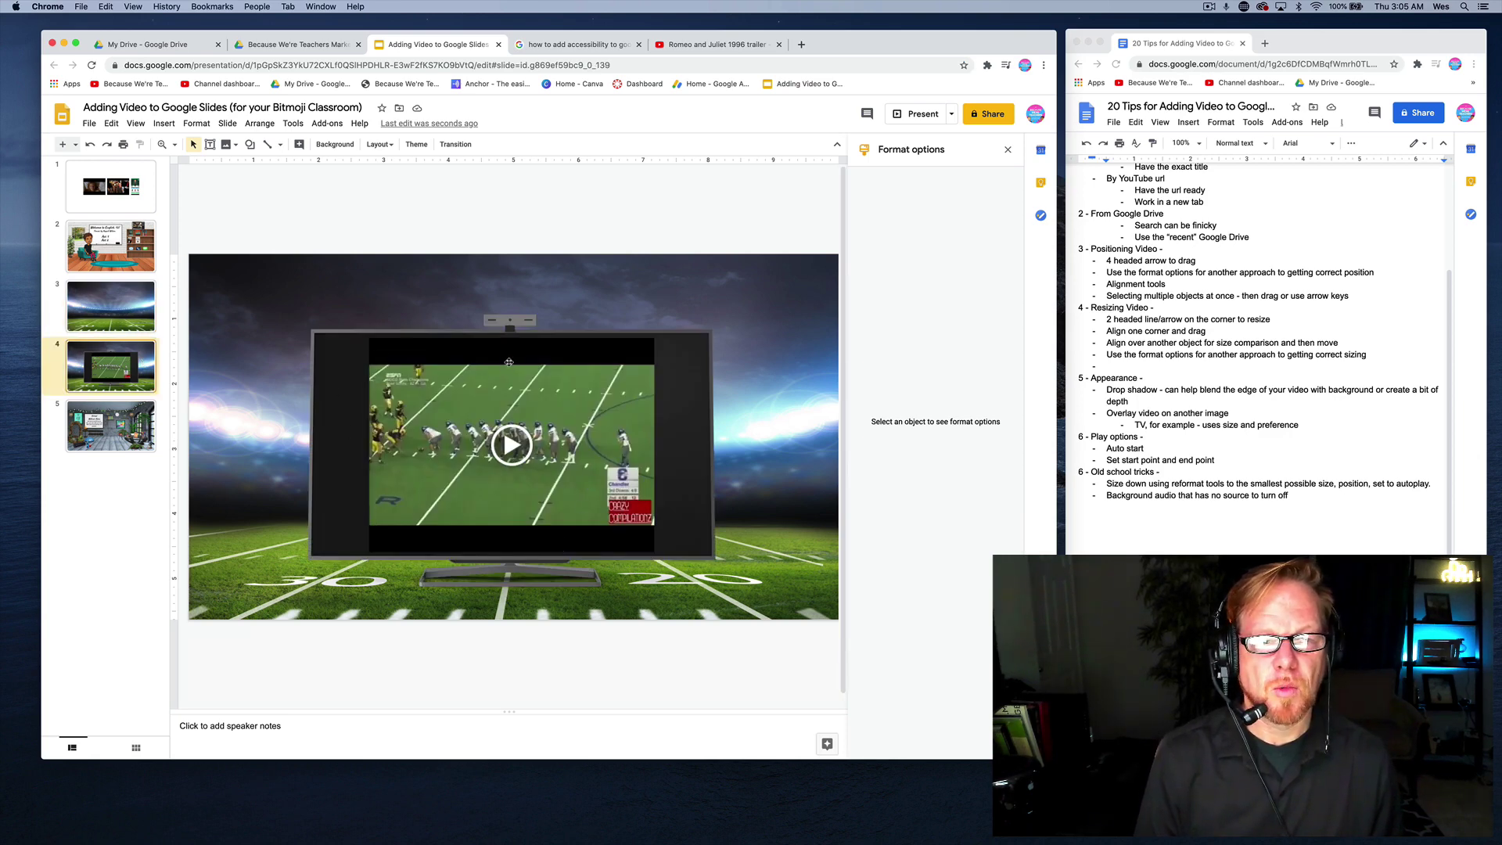
pyautogui.click(128, 309)
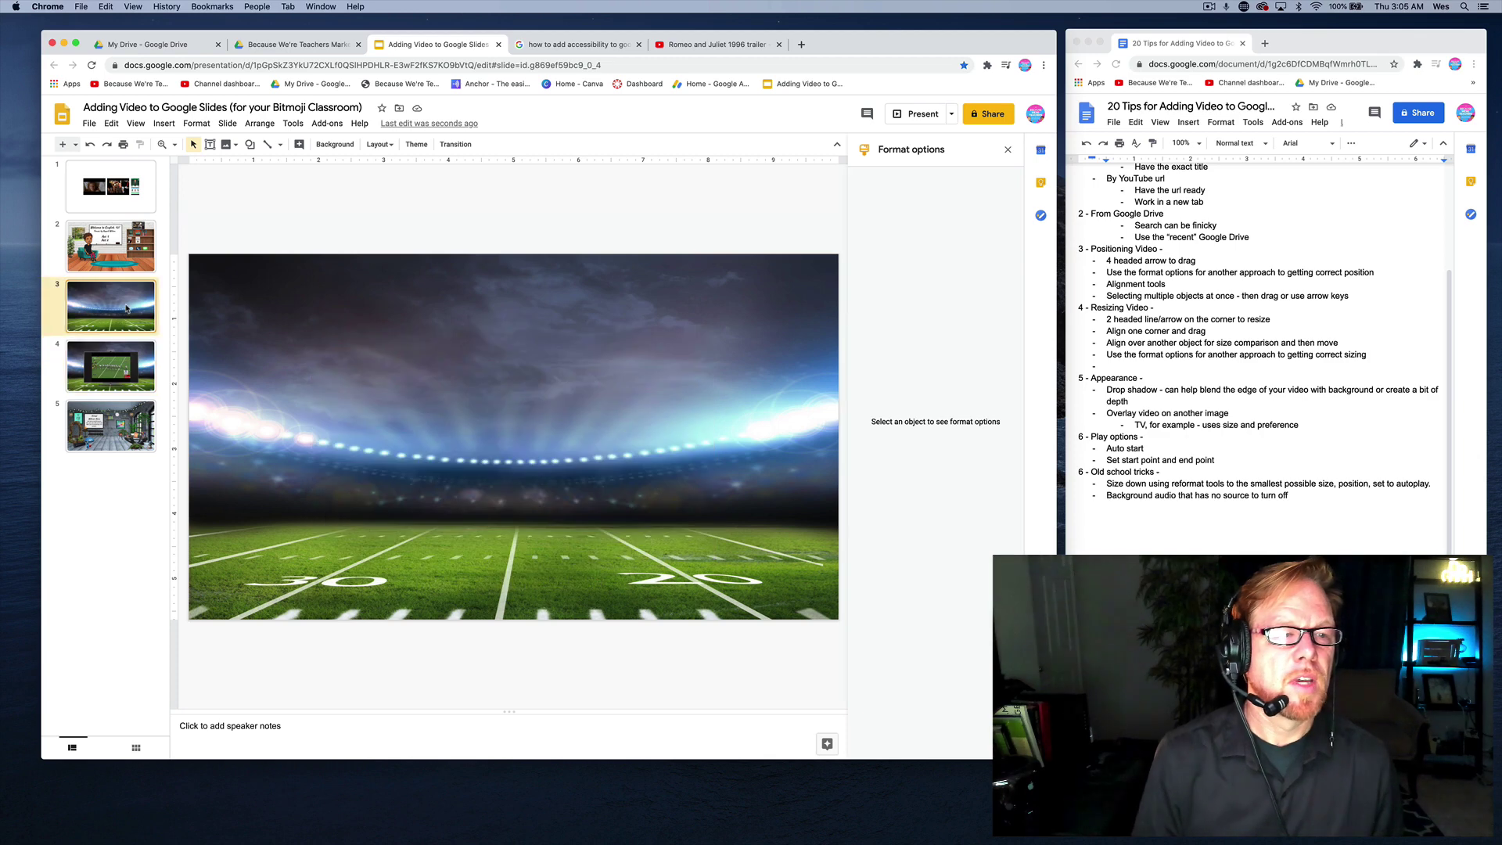
pyautogui.click(164, 124)
pyautogui.moveTo(229, 146)
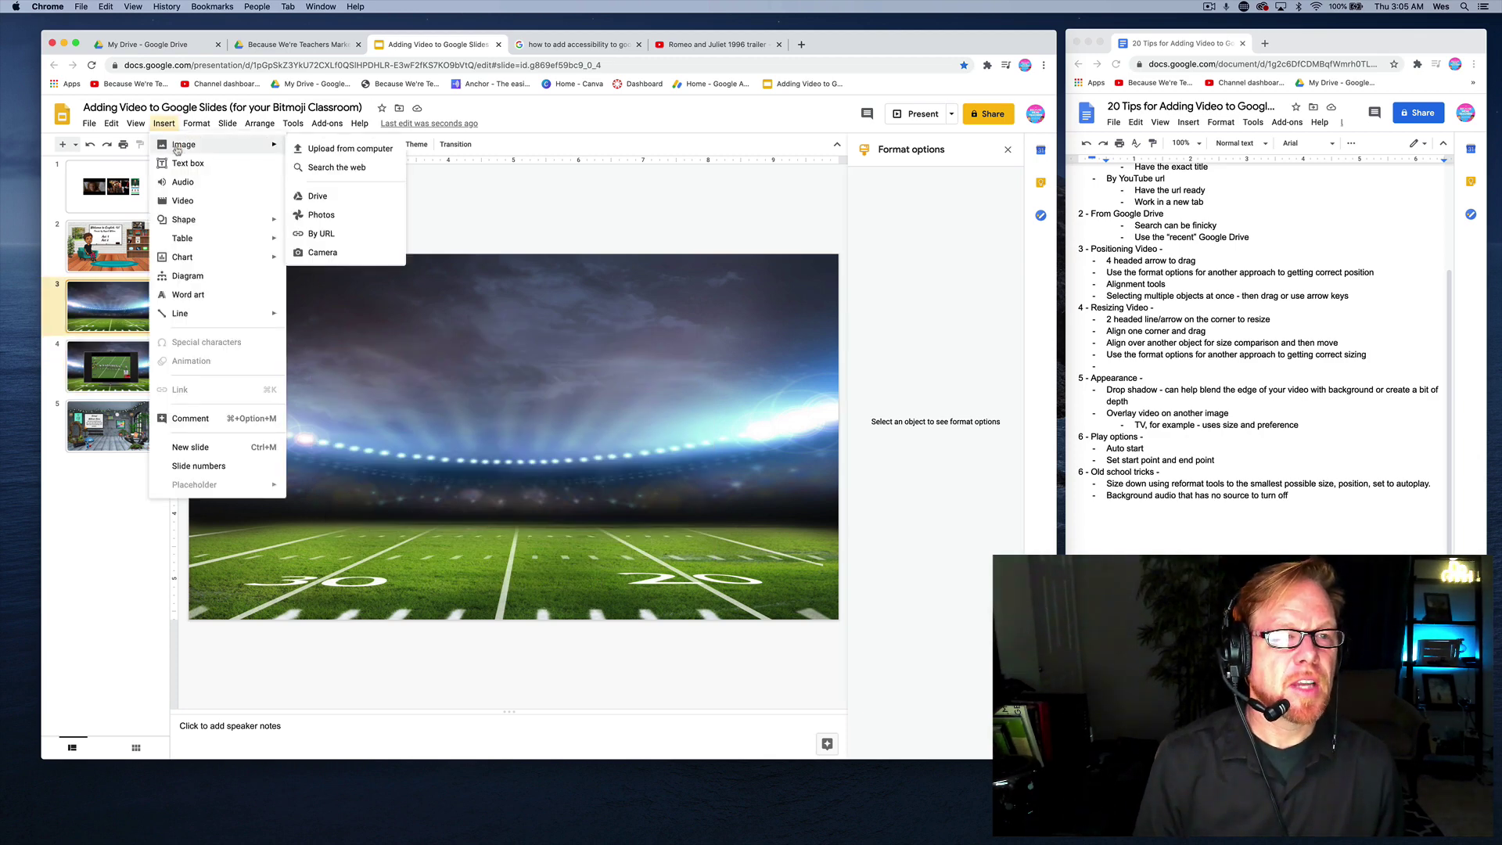
pyautogui.click(319, 147)
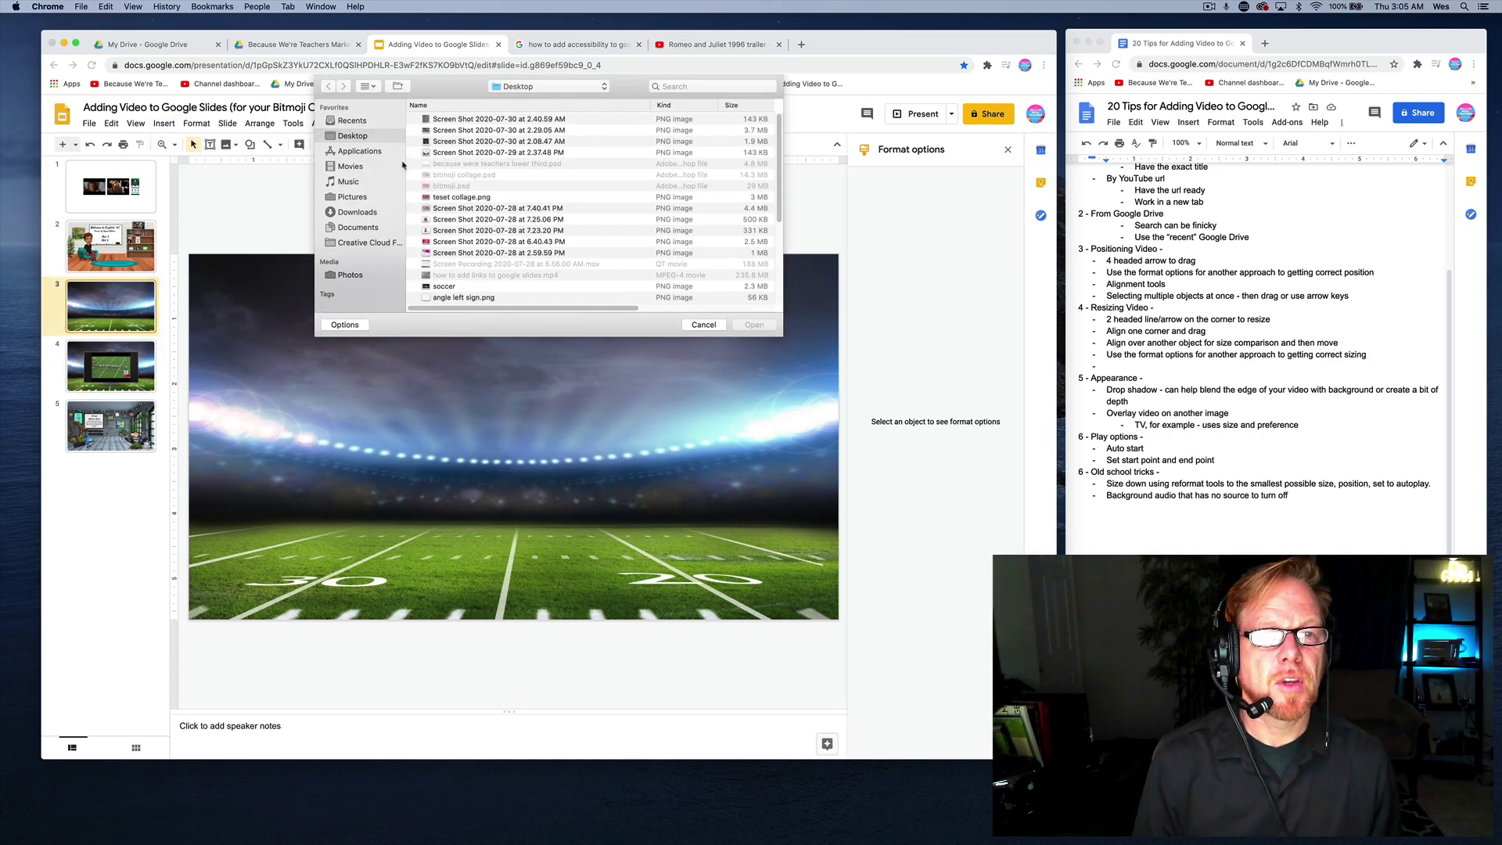
pyautogui.click(357, 212)
pyautogui.doubleClick(451, 130)
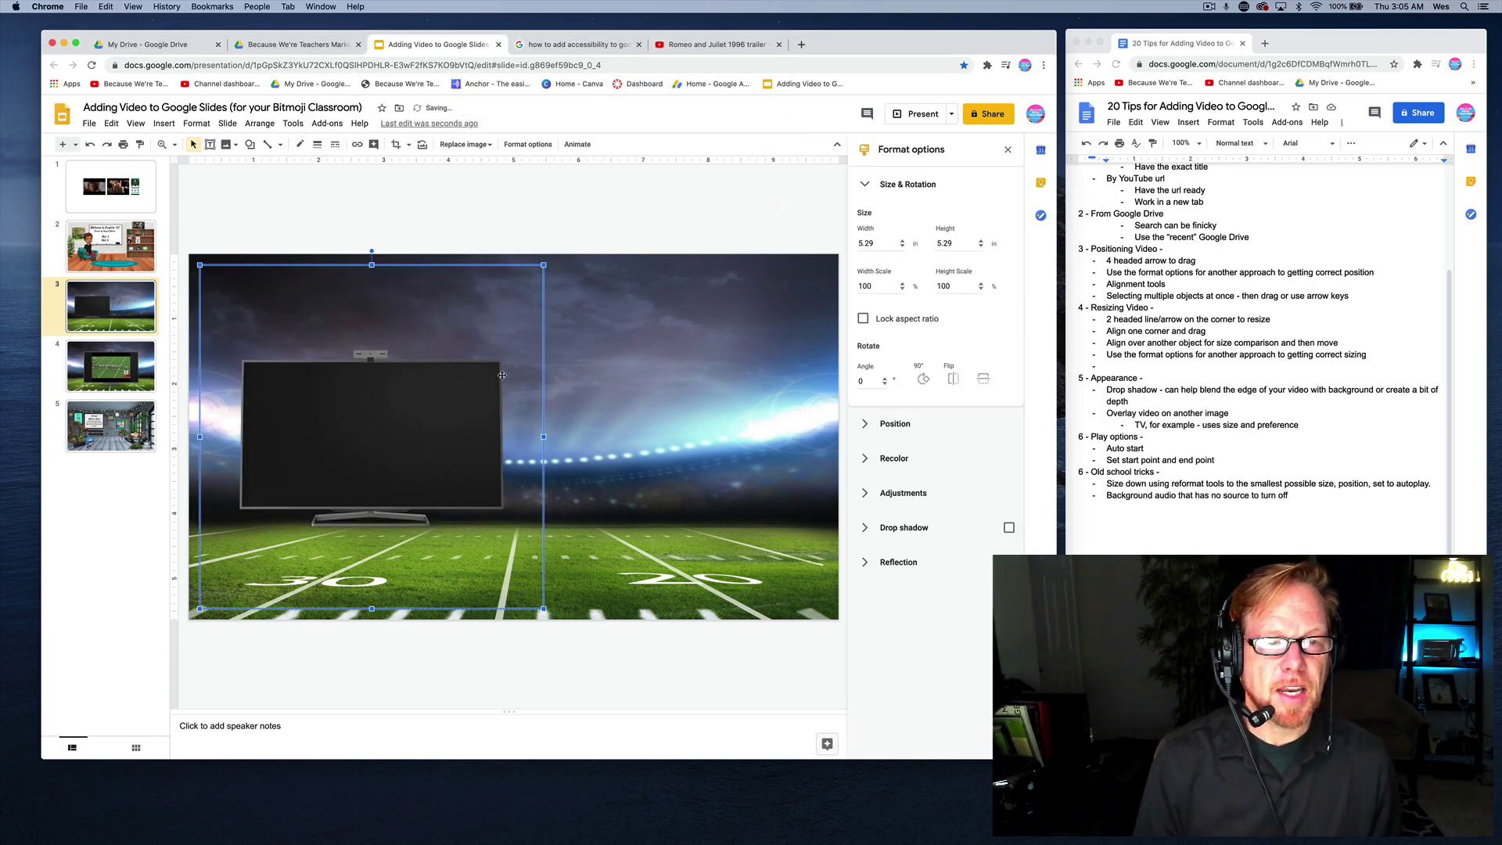
# - Center the television image horizontally, lower it onto the football field on slide 3, and give it a drop shadow
pyautogui.moveTo(464, 387); pyautogui.dragTo(579, 421)
pyautogui.press('pagedown')
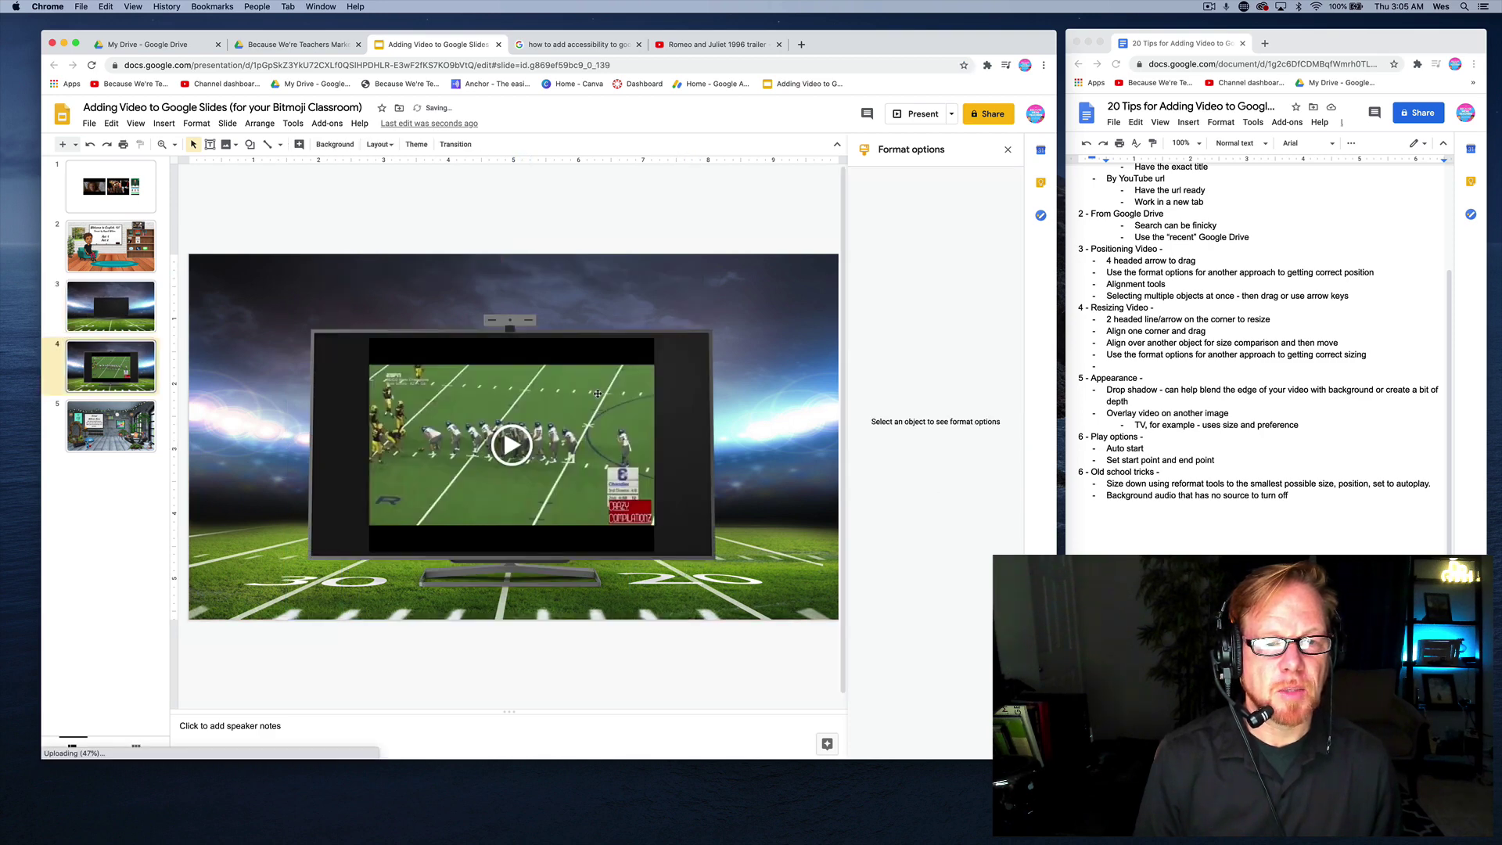
pyautogui.click(648, 361)
pyautogui.click(138, 324)
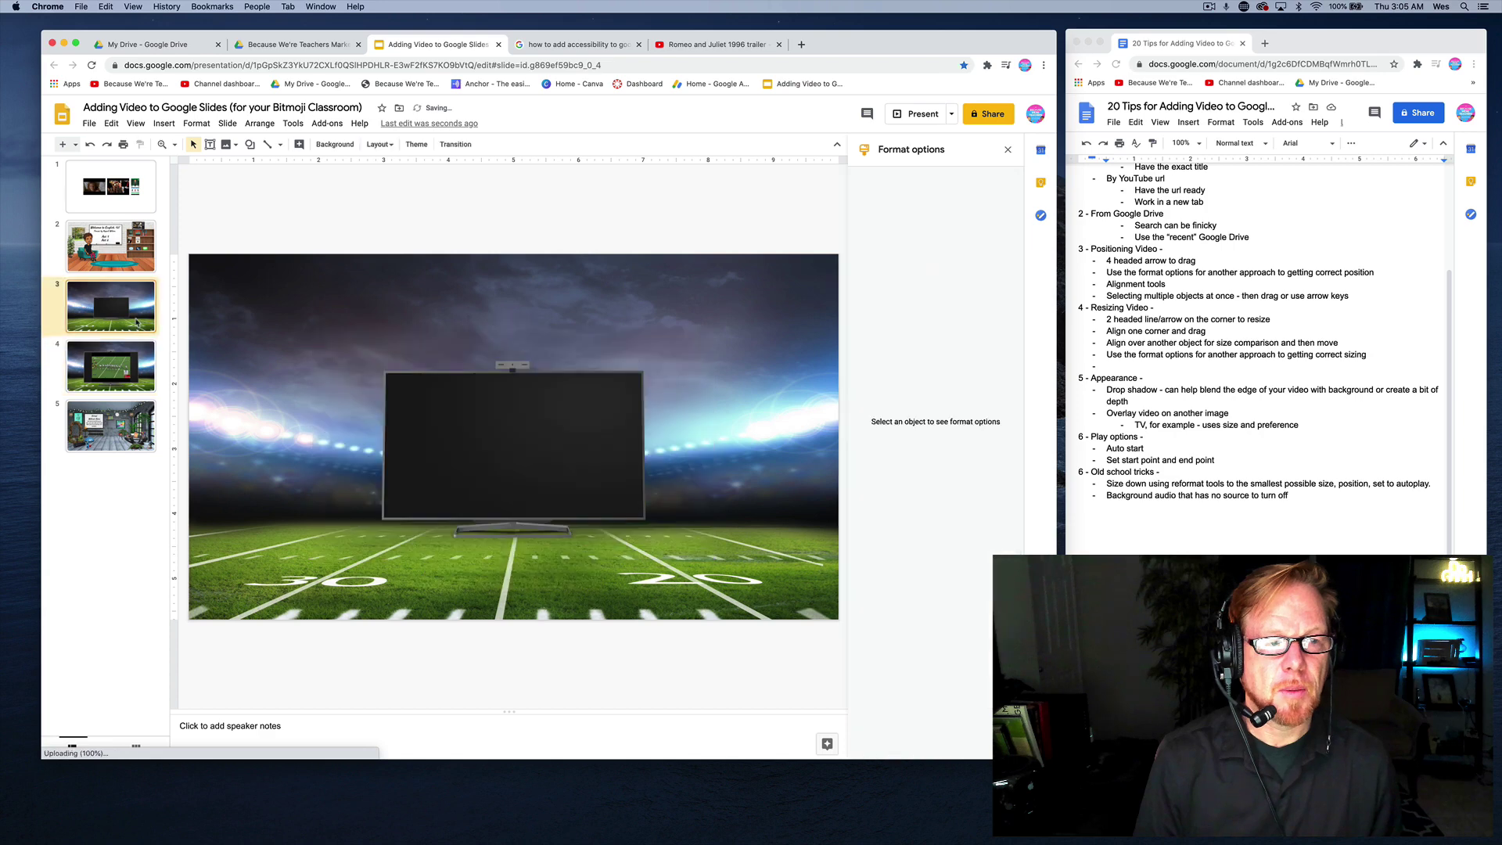
pyautogui.moveTo(594, 379); pyautogui.dragTo(590, 440)
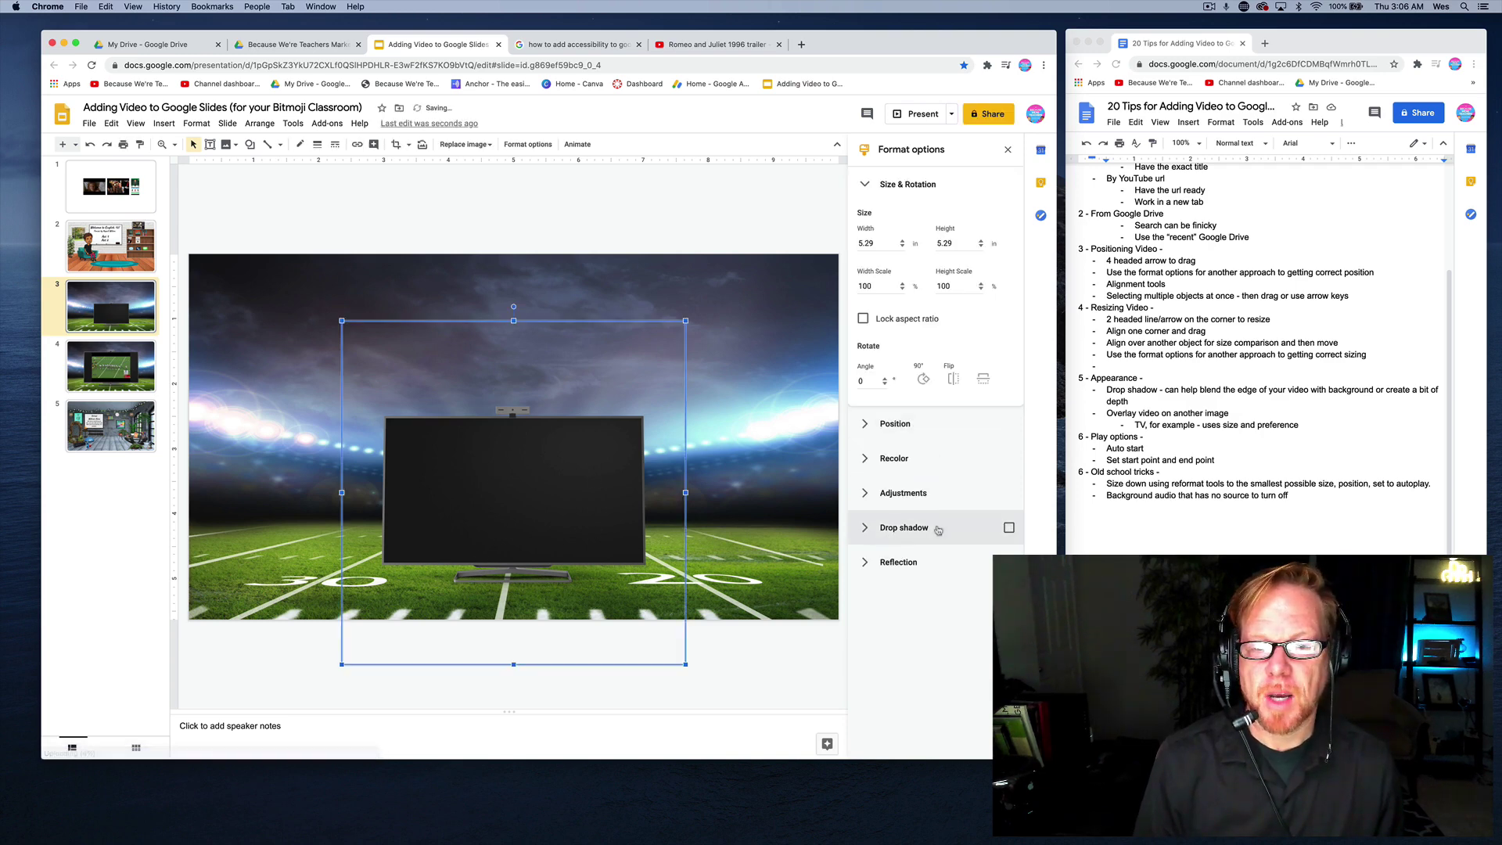
pyautogui.click(1010, 528)
pyautogui.click(741, 423)
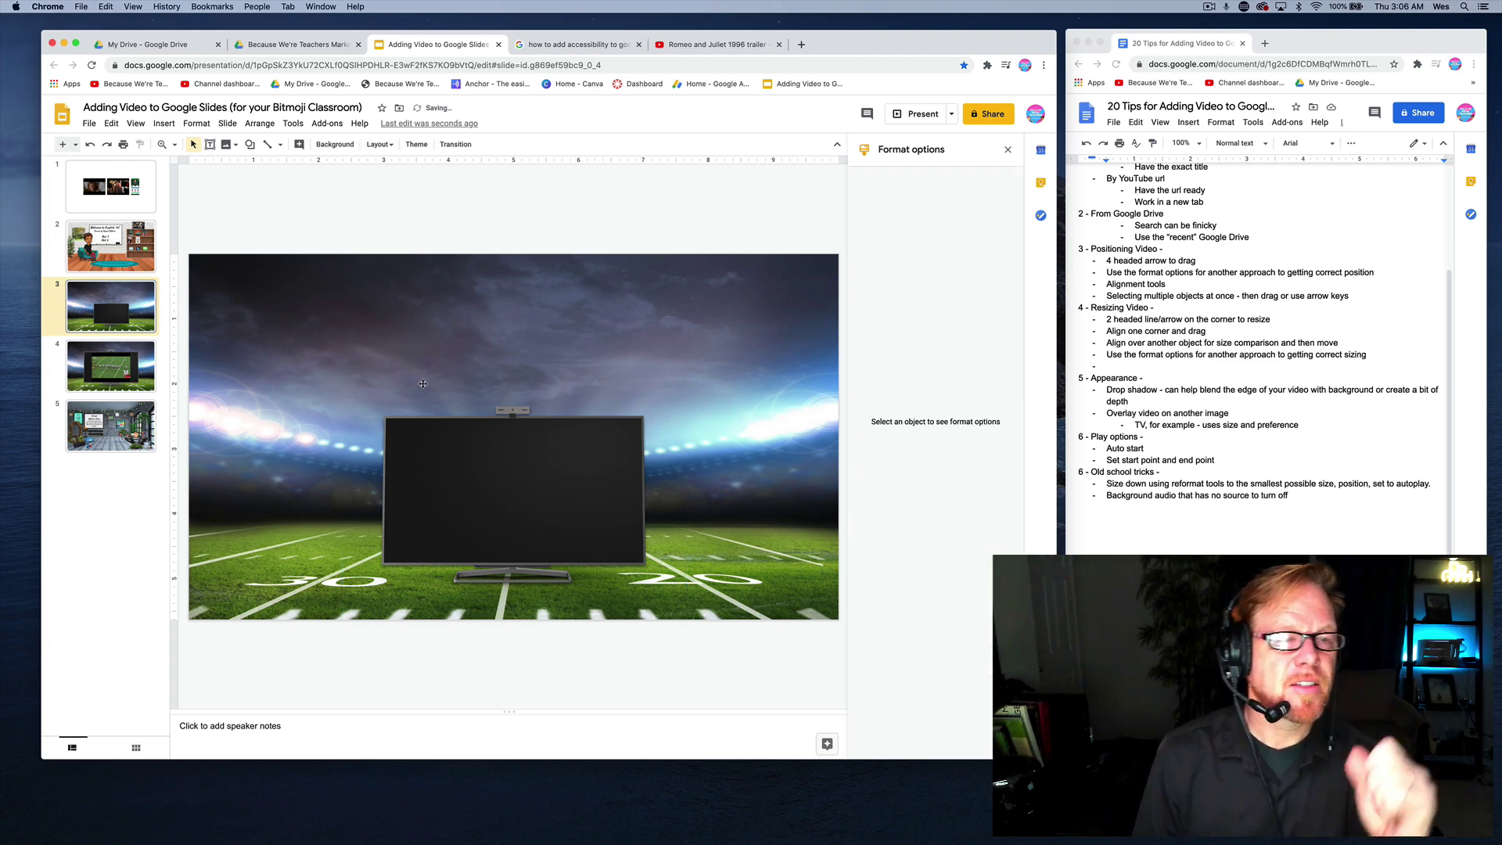
# - Search YouTube for "best high school football plays" and insert the "Best Highschool Football Trick Plays" video on slide 3
pyautogui.click(141, 374)
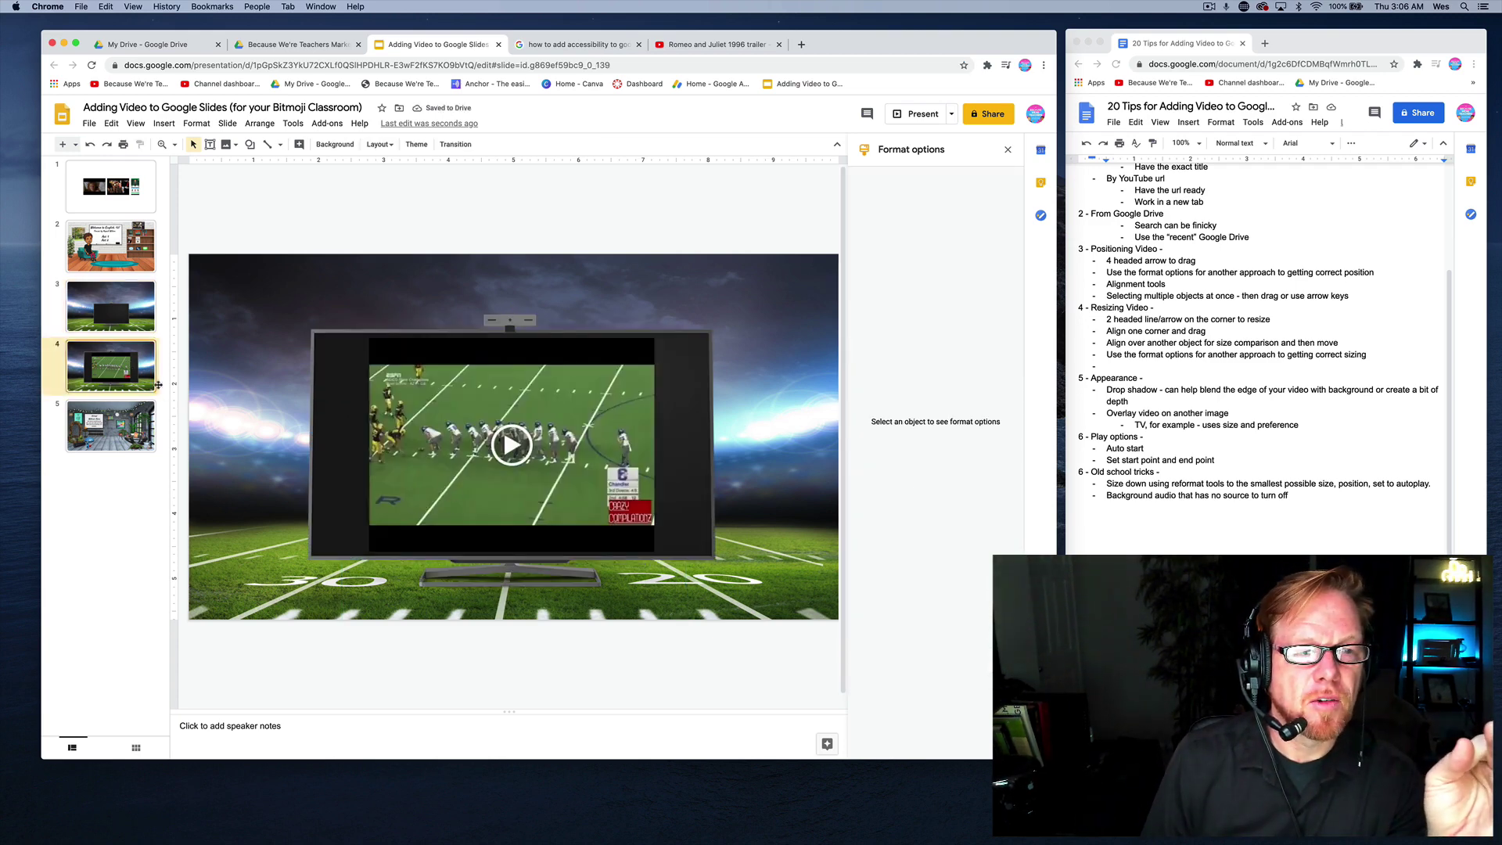
pyautogui.click(125, 311)
pyautogui.click(165, 124)
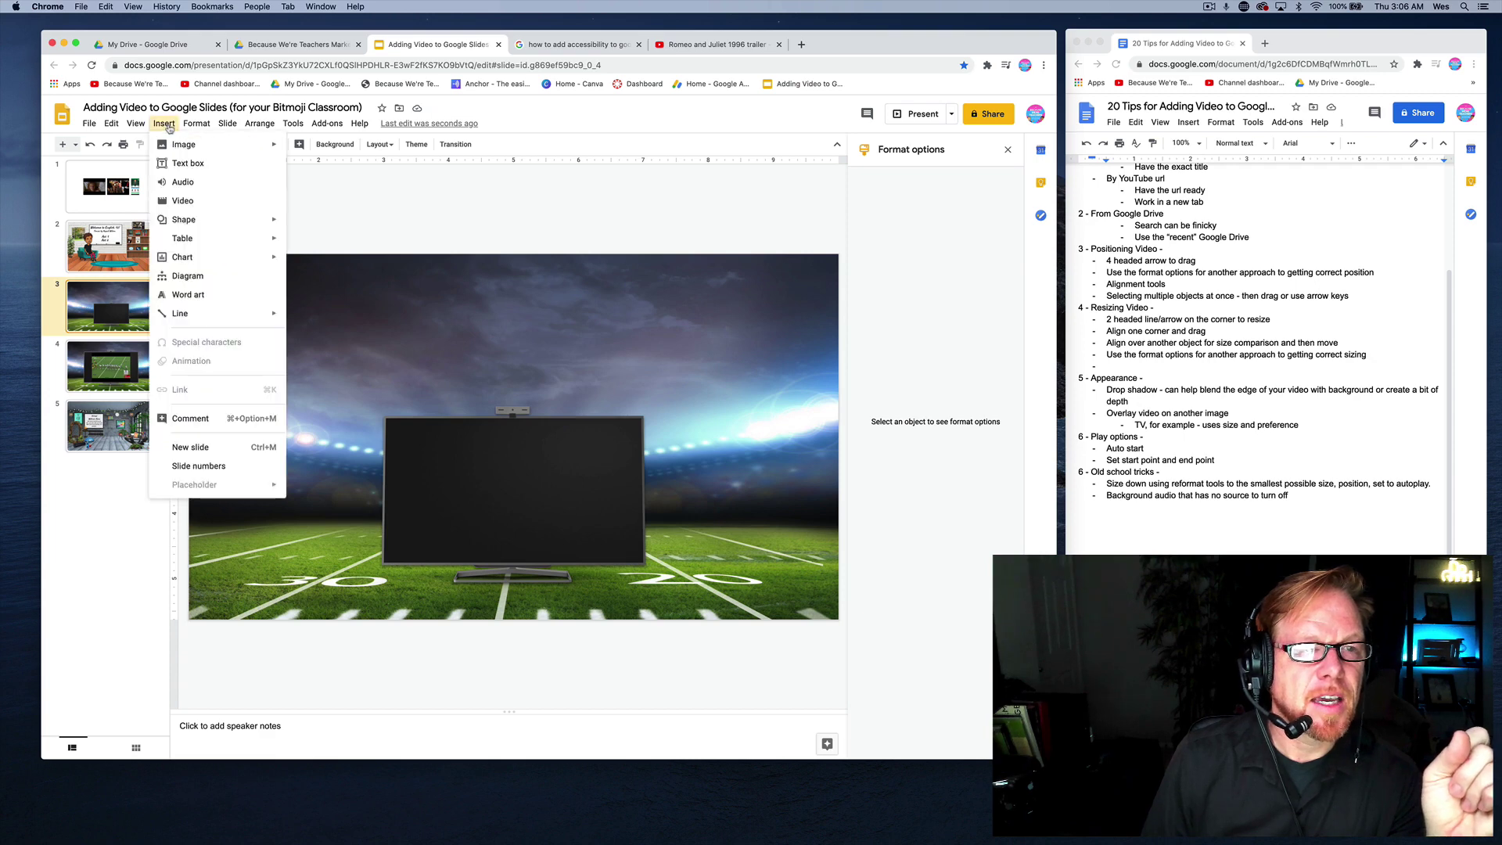
pyautogui.click(184, 202)
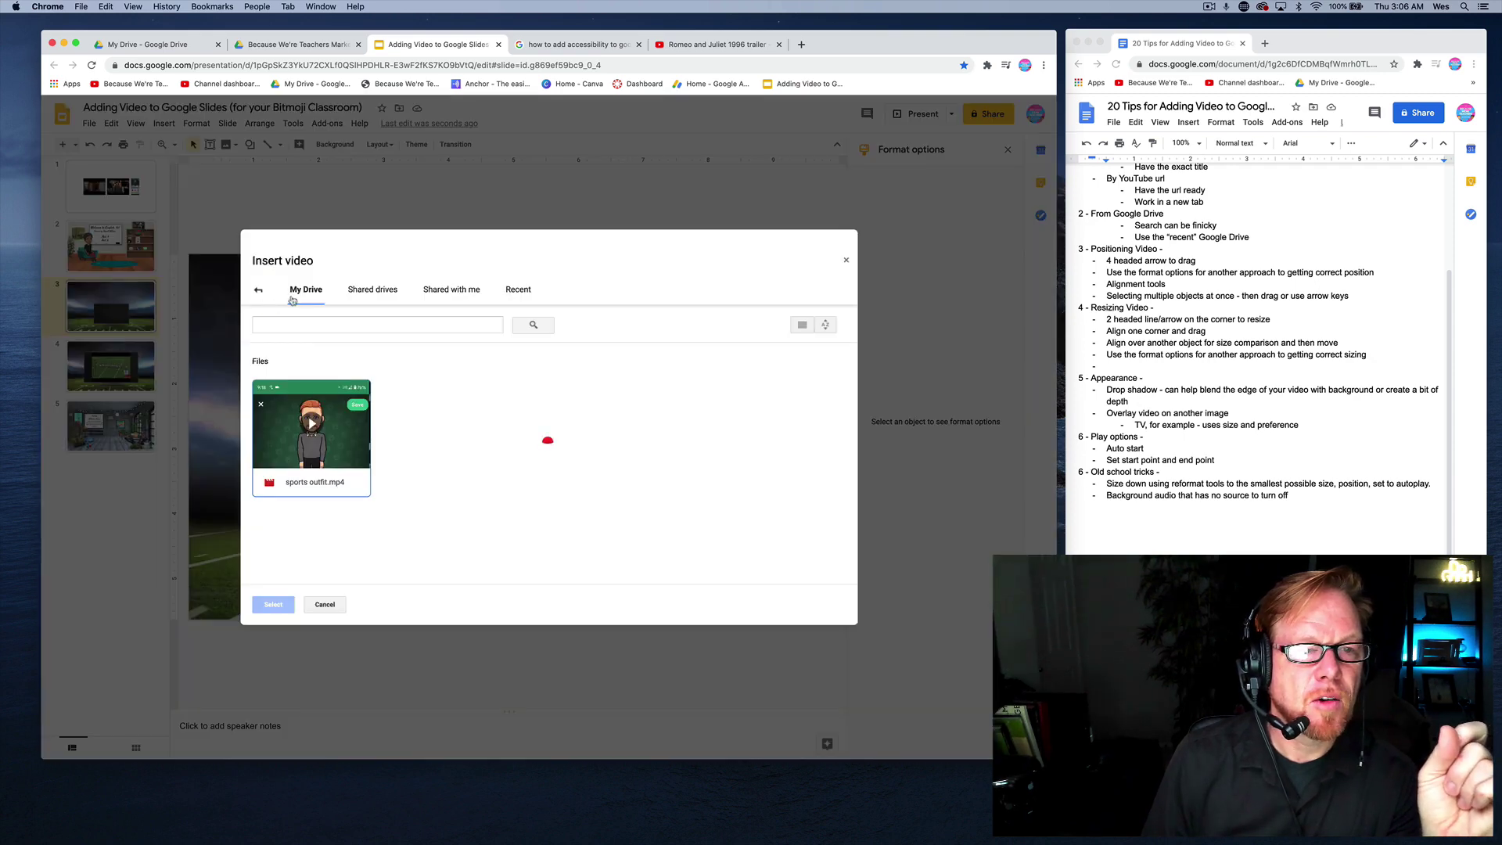
pyautogui.click(260, 292)
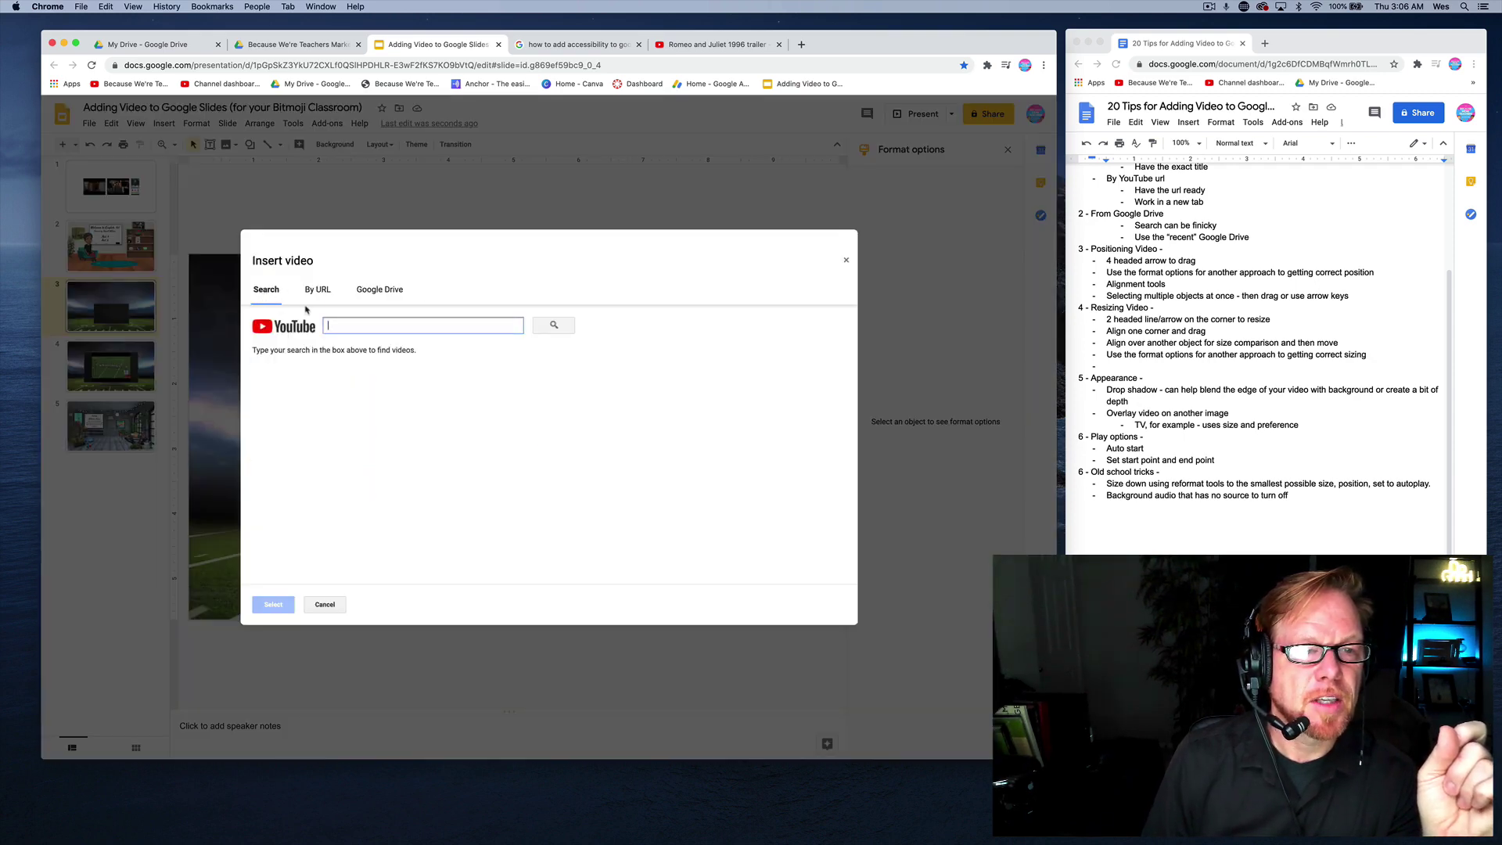
pyautogui.write('best high school')
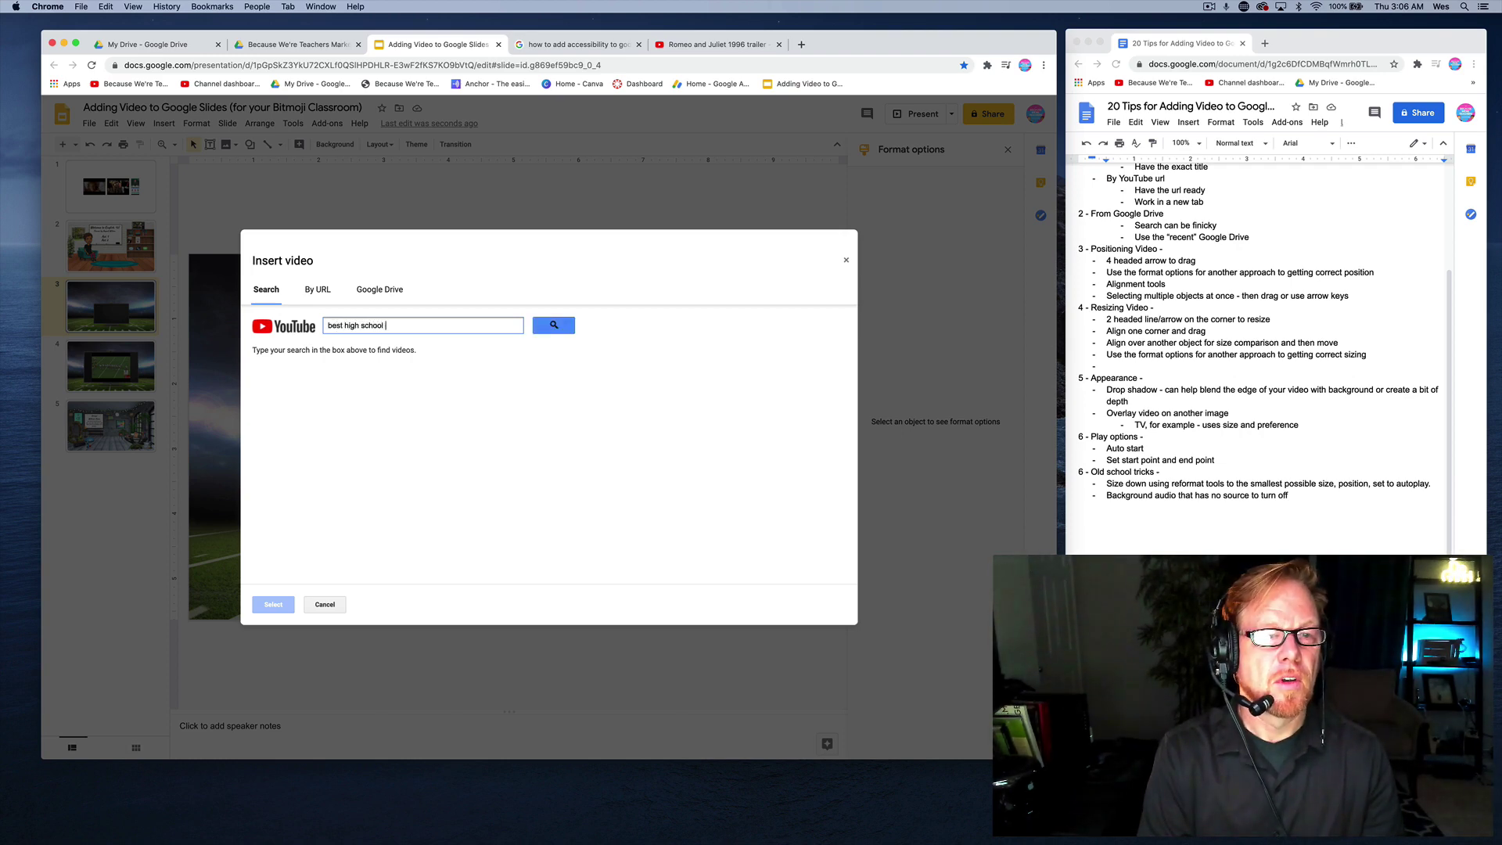
pyautogui.write(' football play')
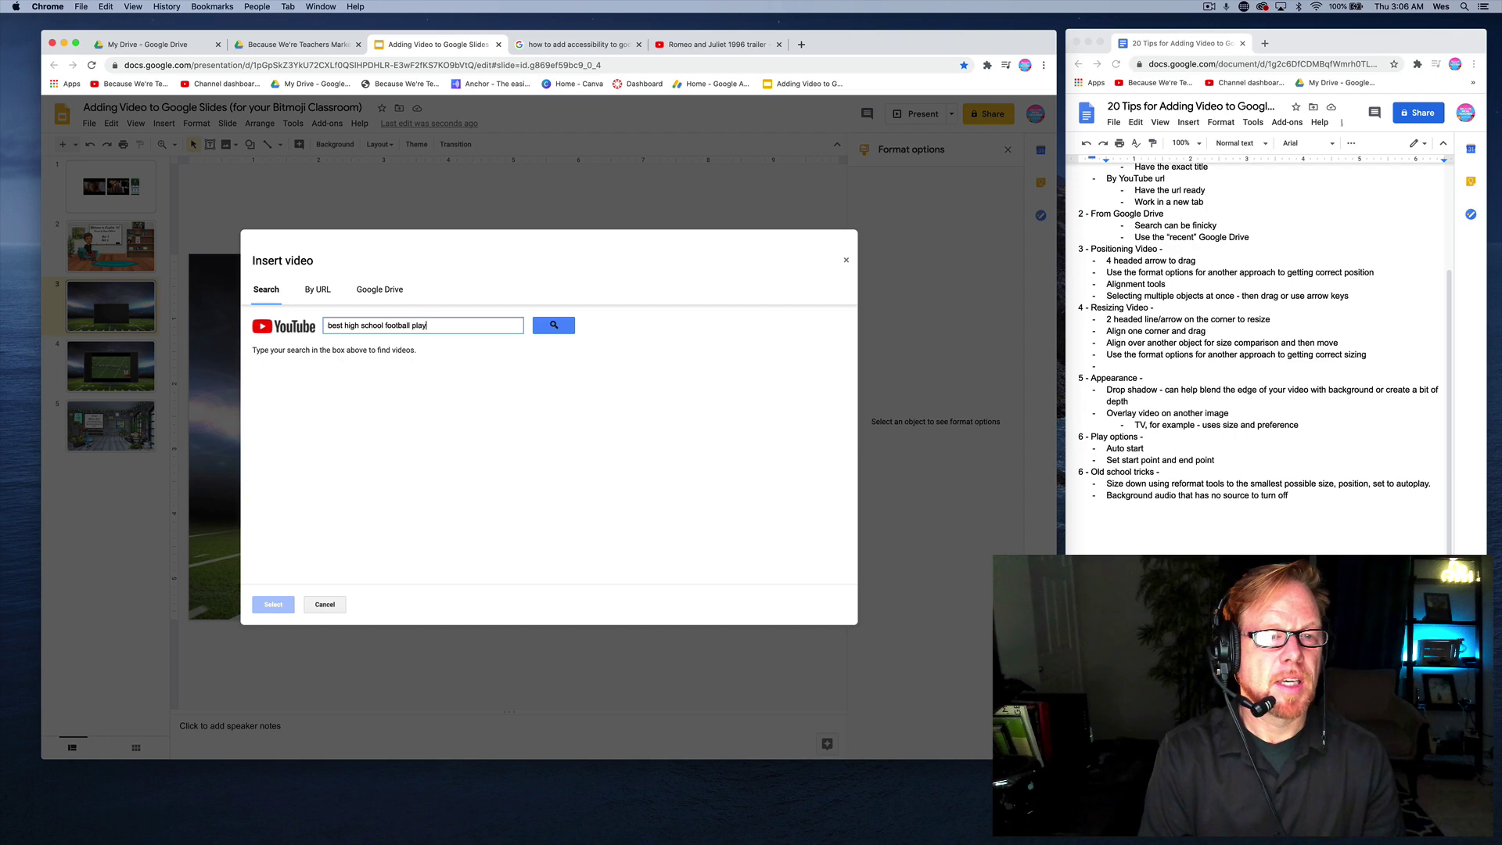
pyautogui.write('s')
pyautogui.press('Return')
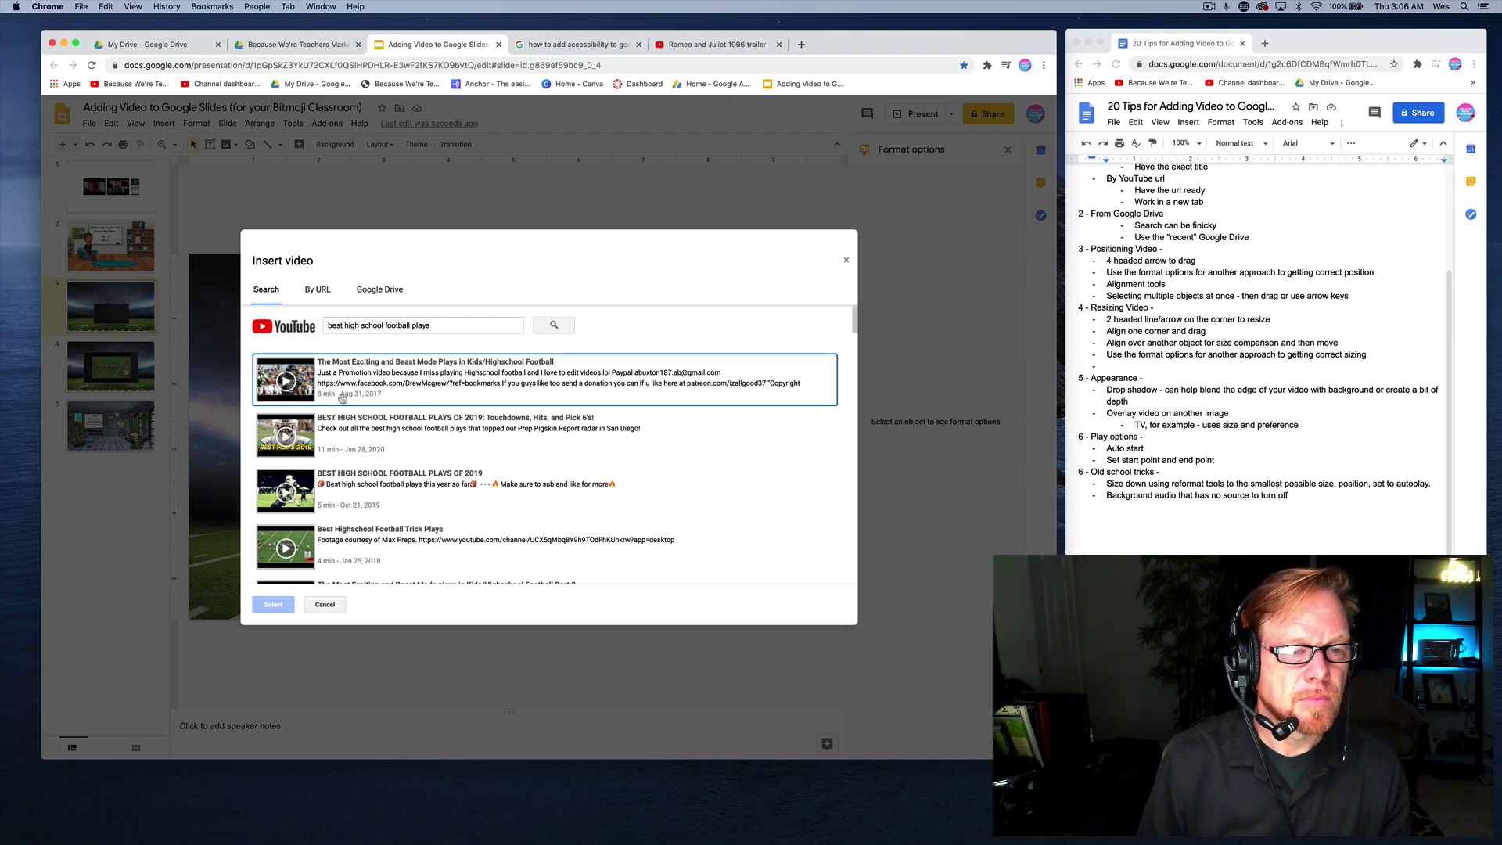
pyautogui.click(323, 540)
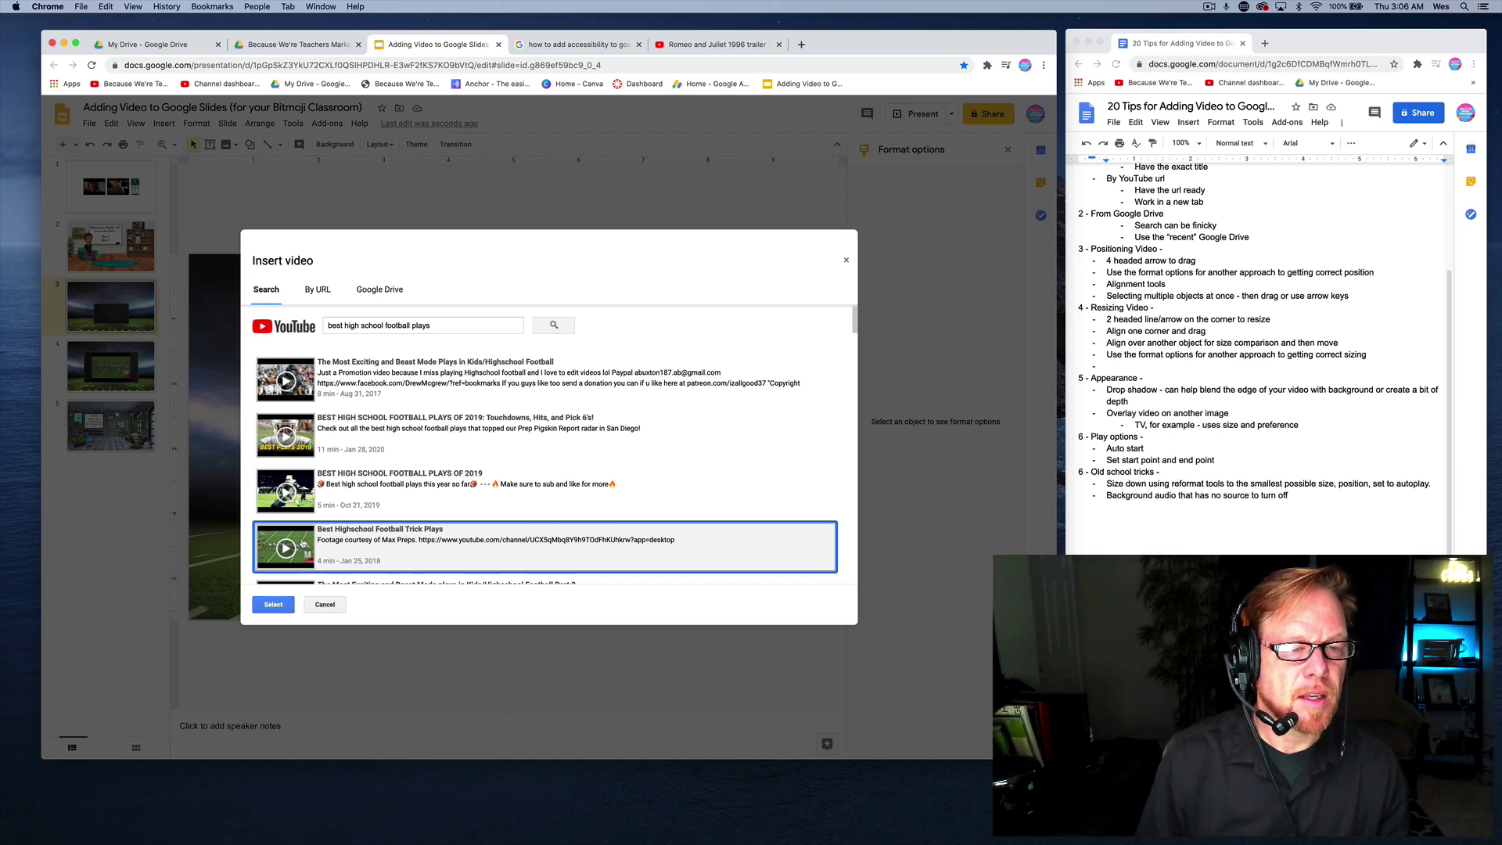
pyautogui.click(274, 604)
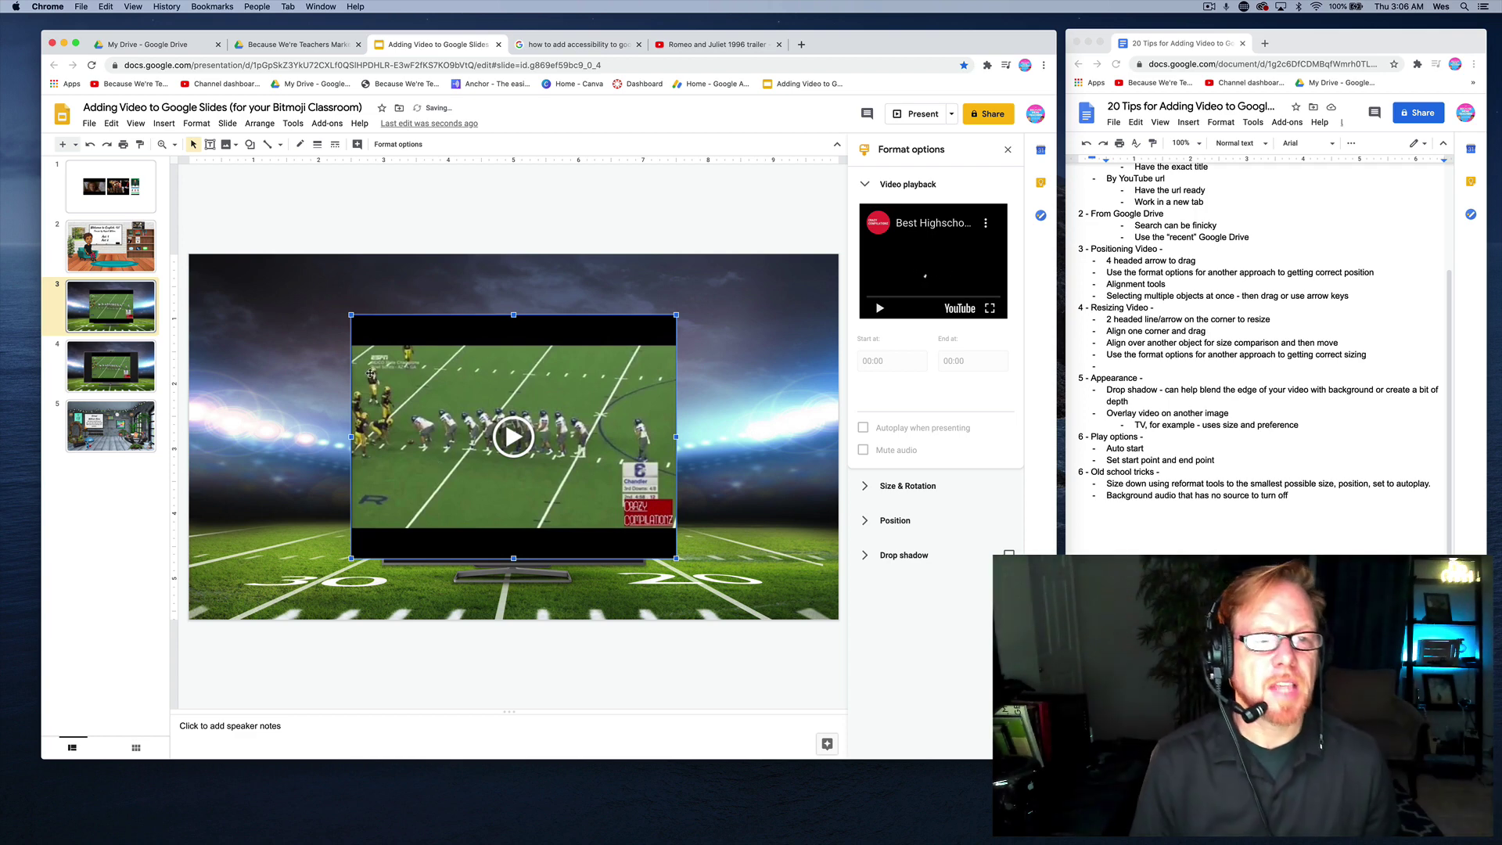
# - Shrink the football video from its upper corners so it fits the height of the television screen
pyautogui.moveTo(350, 316); pyautogui.dragTo(468, 457)
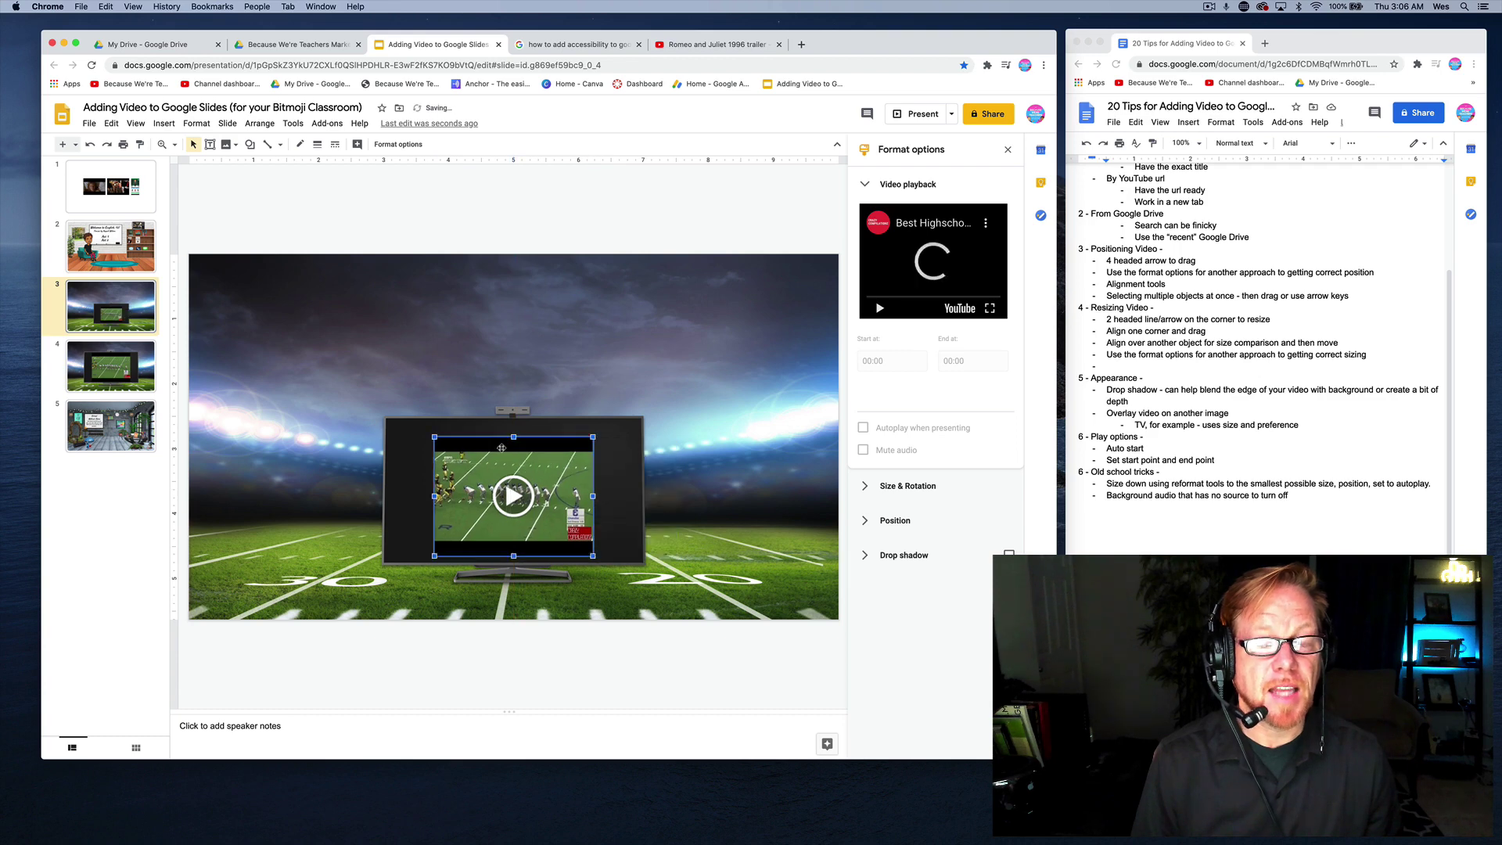
pyautogui.moveTo(592, 436); pyautogui.dragTo(611, 422)
pyautogui.moveTo(435, 423); pyautogui.dragTo(427, 418)
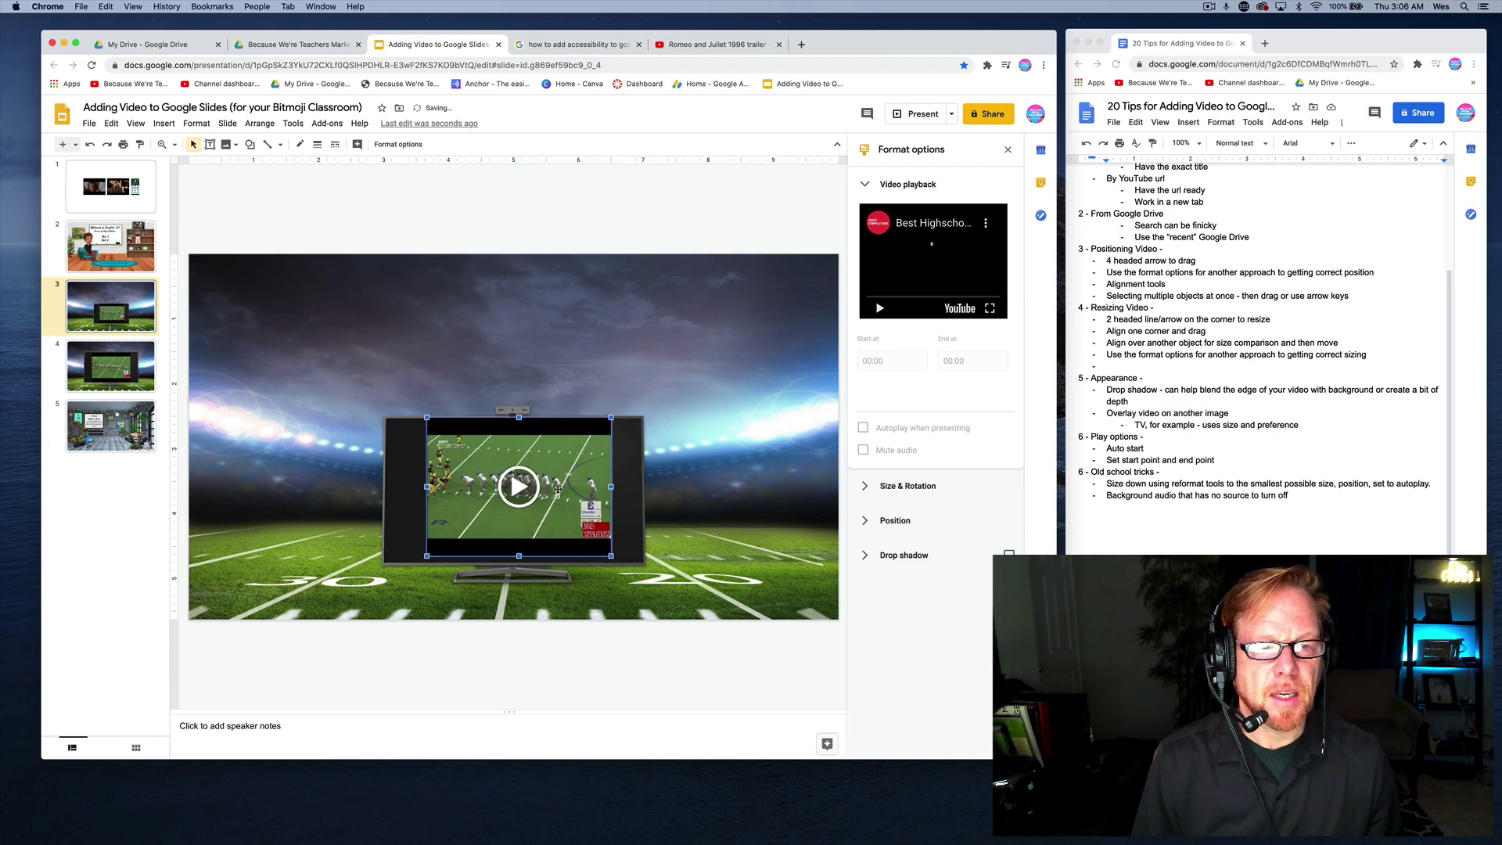
# - Shift the football video sideways to center it on the television screen, and preview slide 3 in presentation mode
pyautogui.moveTo(558, 489); pyautogui.dragTo(553, 489)
pyautogui.click(677, 443)
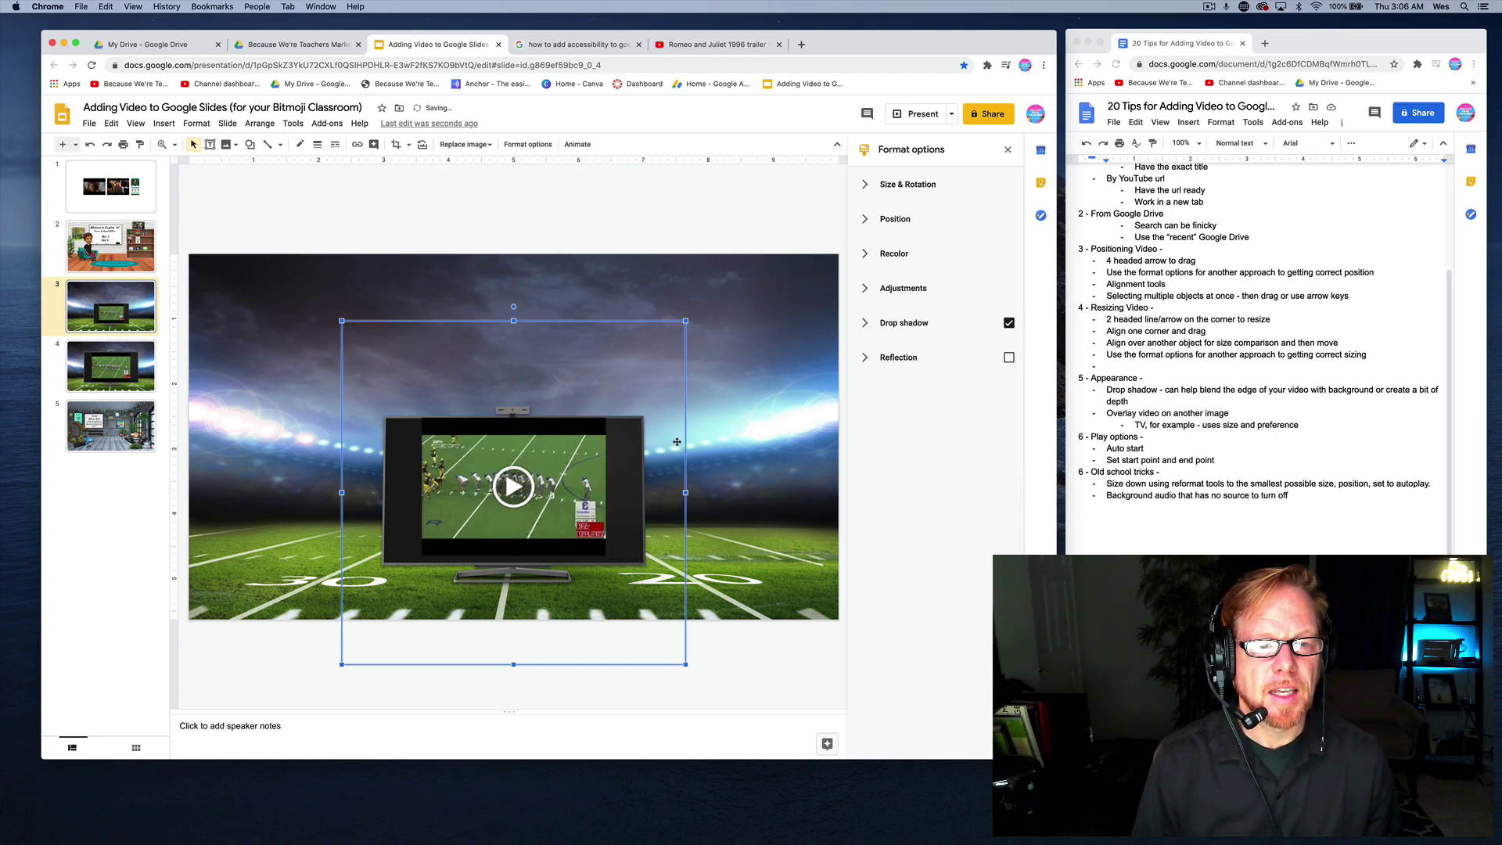
pyautogui.click(752, 335)
pyautogui.click(907, 114)
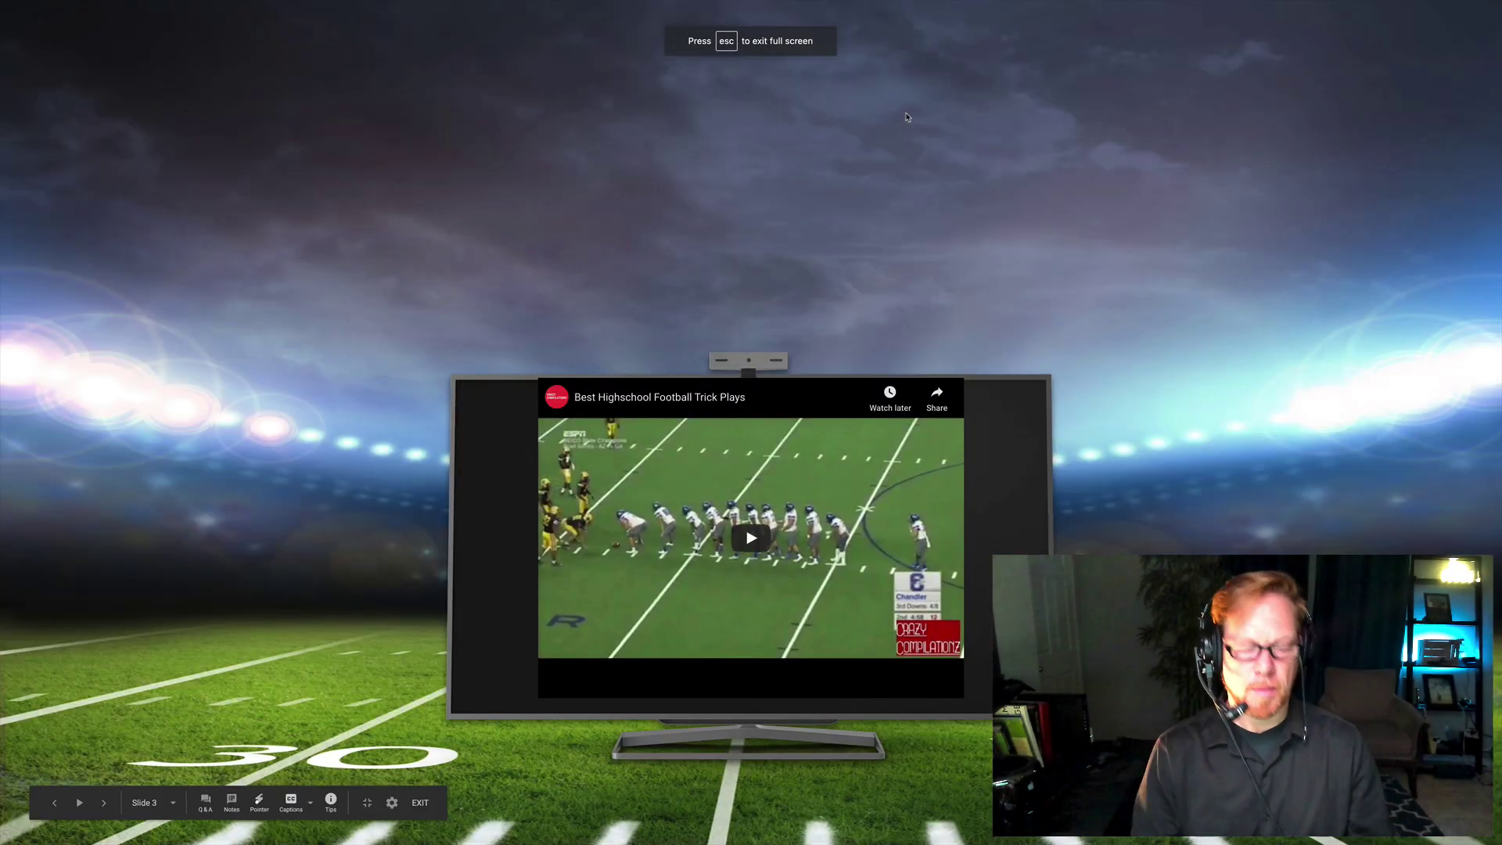
pyautogui.press('Escape')
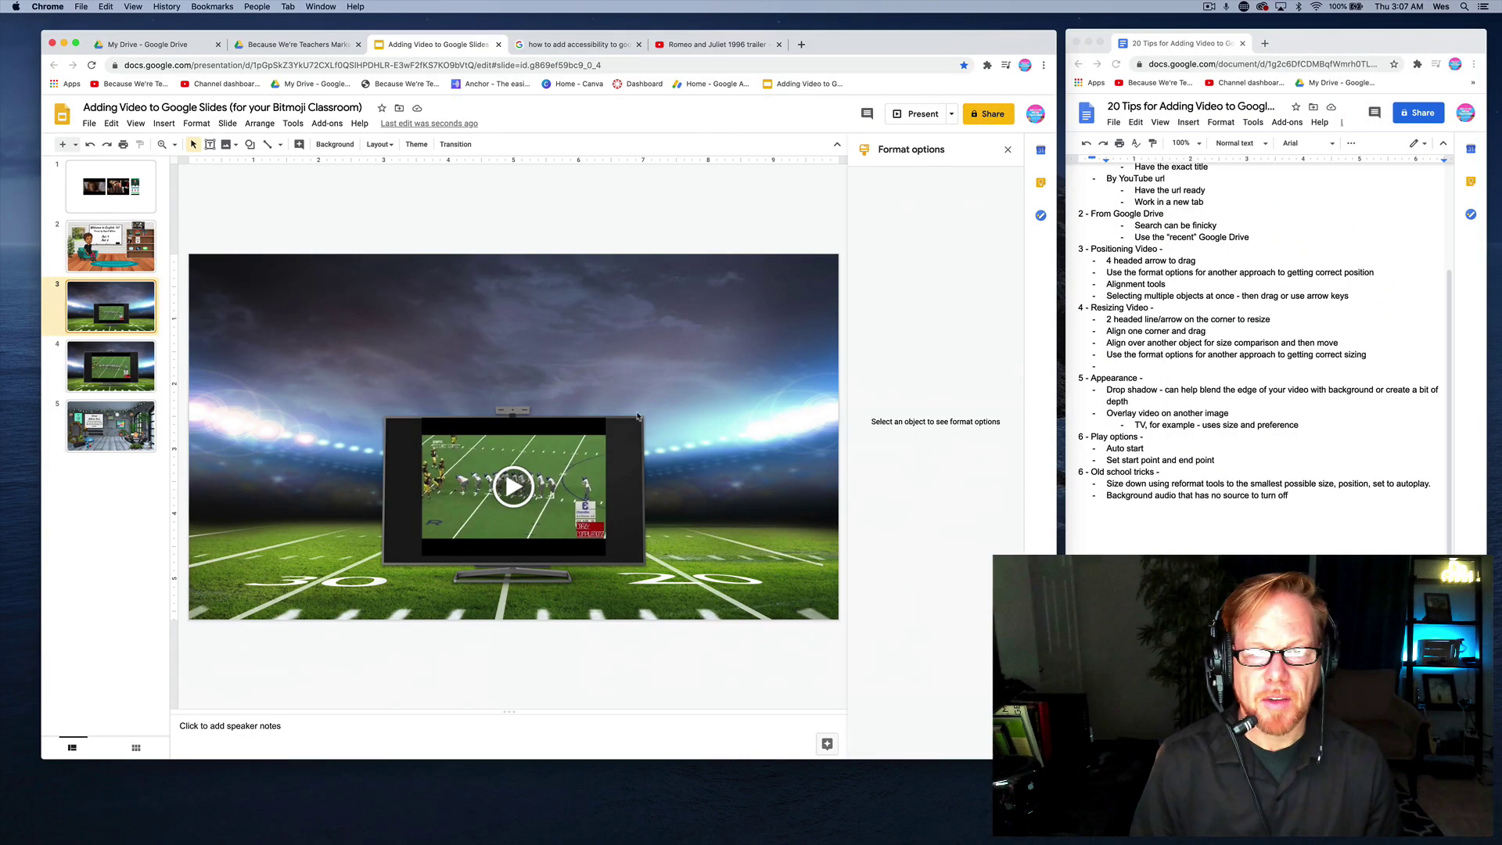
# - Nudge the football video down to center it vertically on the television, and test its playback while presenting slide 3
pyautogui.click(578, 431)
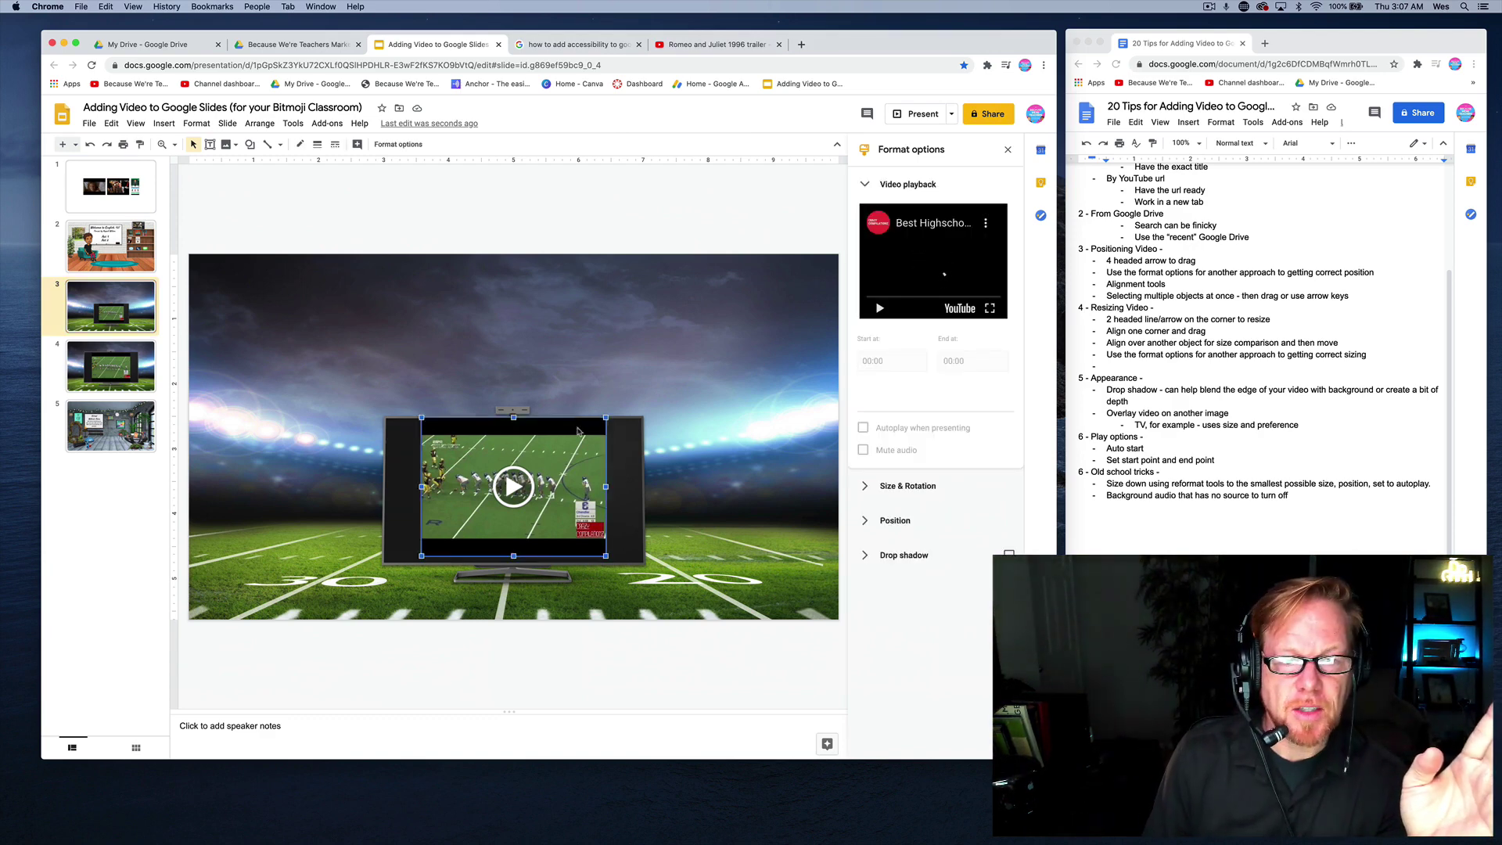
pyautogui.press('Down')
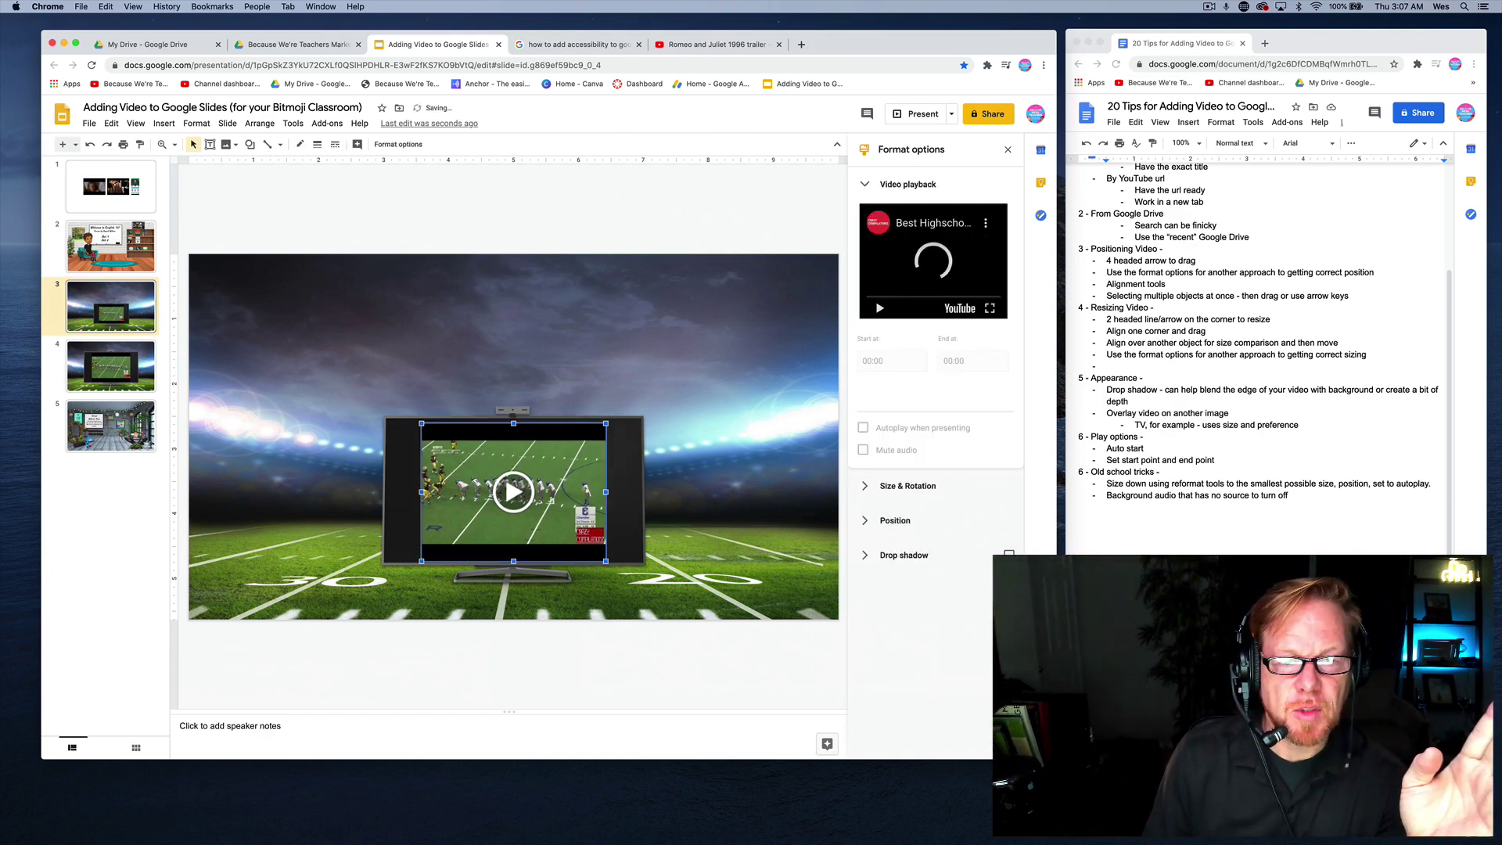
pyautogui.click(680, 410)
pyautogui.click(907, 115)
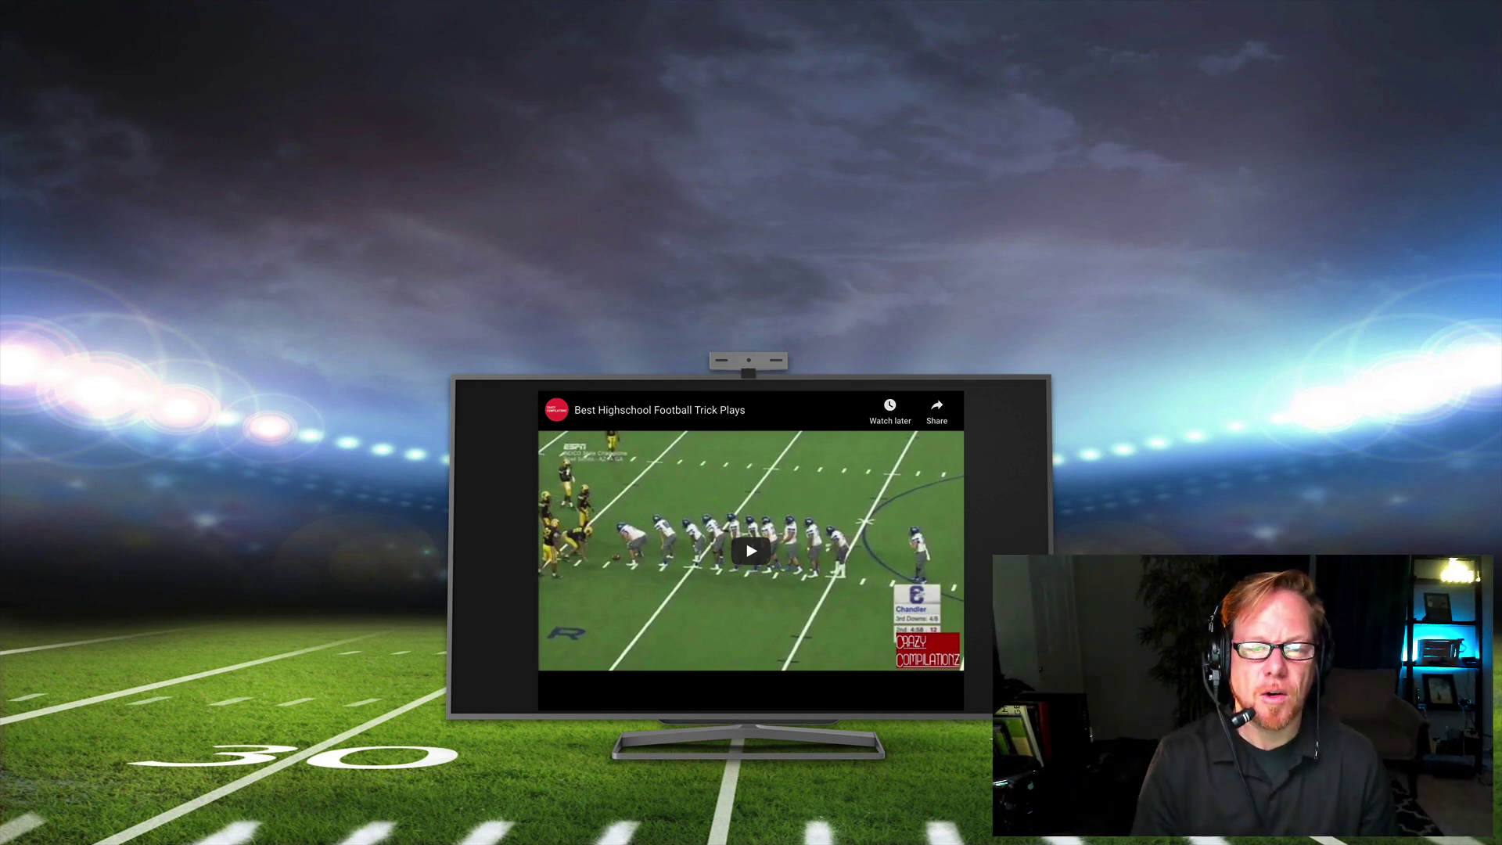
pyautogui.click(769, 556)
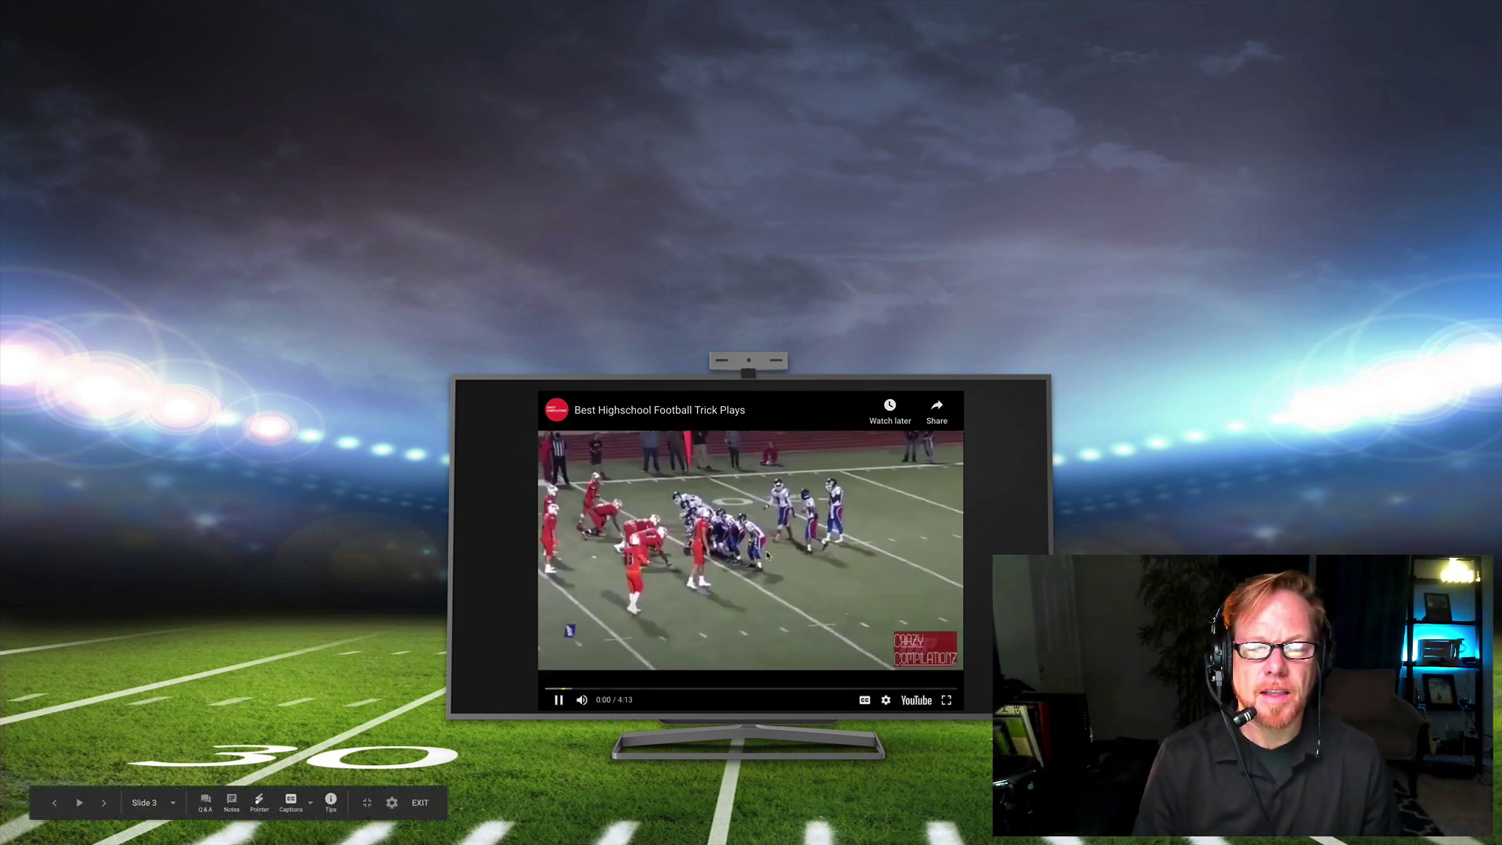
pyautogui.click(562, 700)
pyautogui.press('Escape')
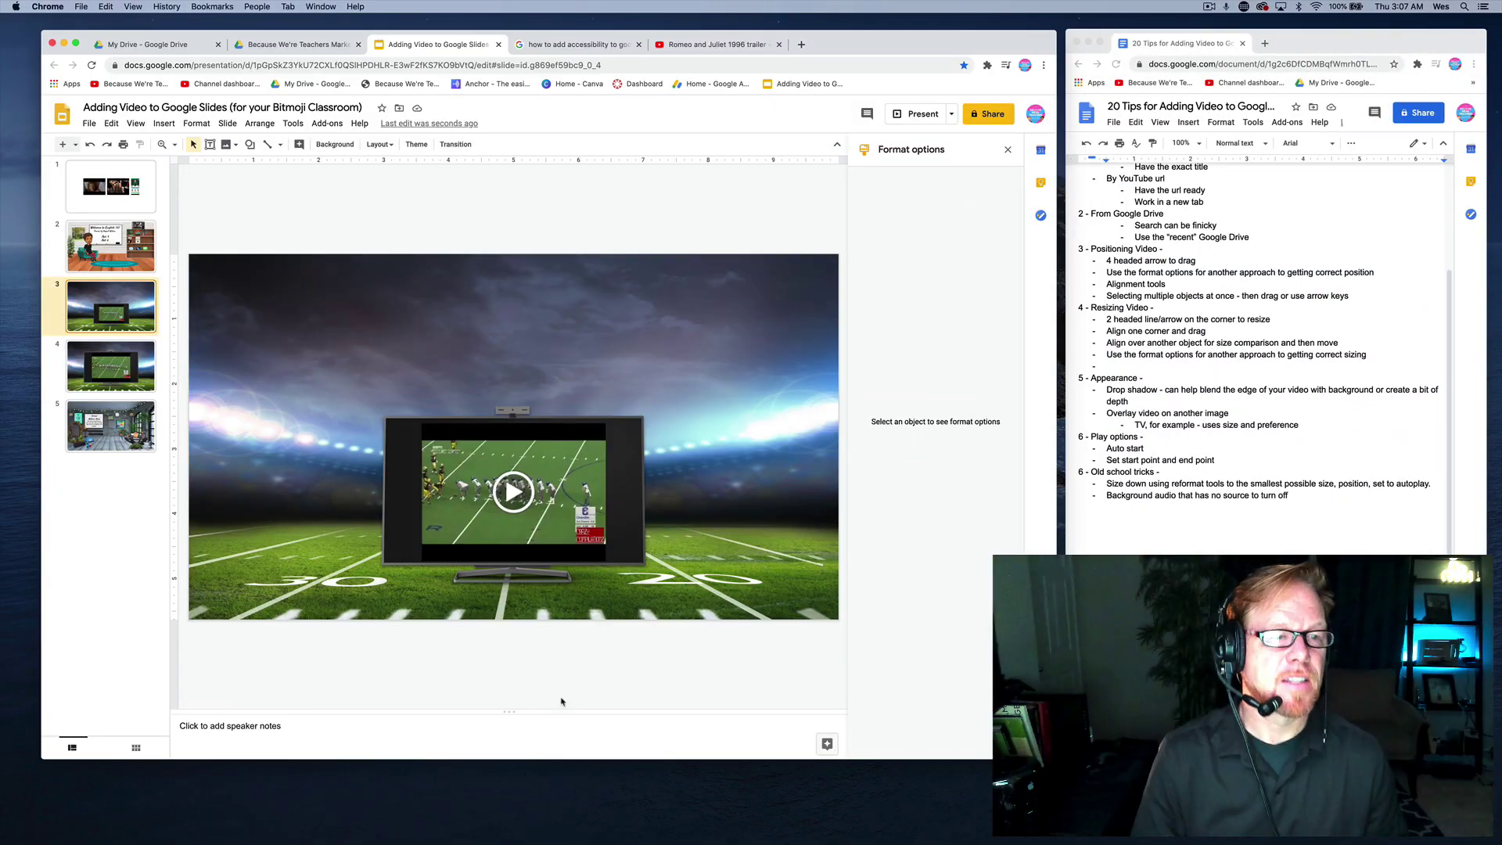
# - Check slide 4 and the Fences video's playback options on slide 2, and play that video in presentation mode
pyautogui.click(84, 351)
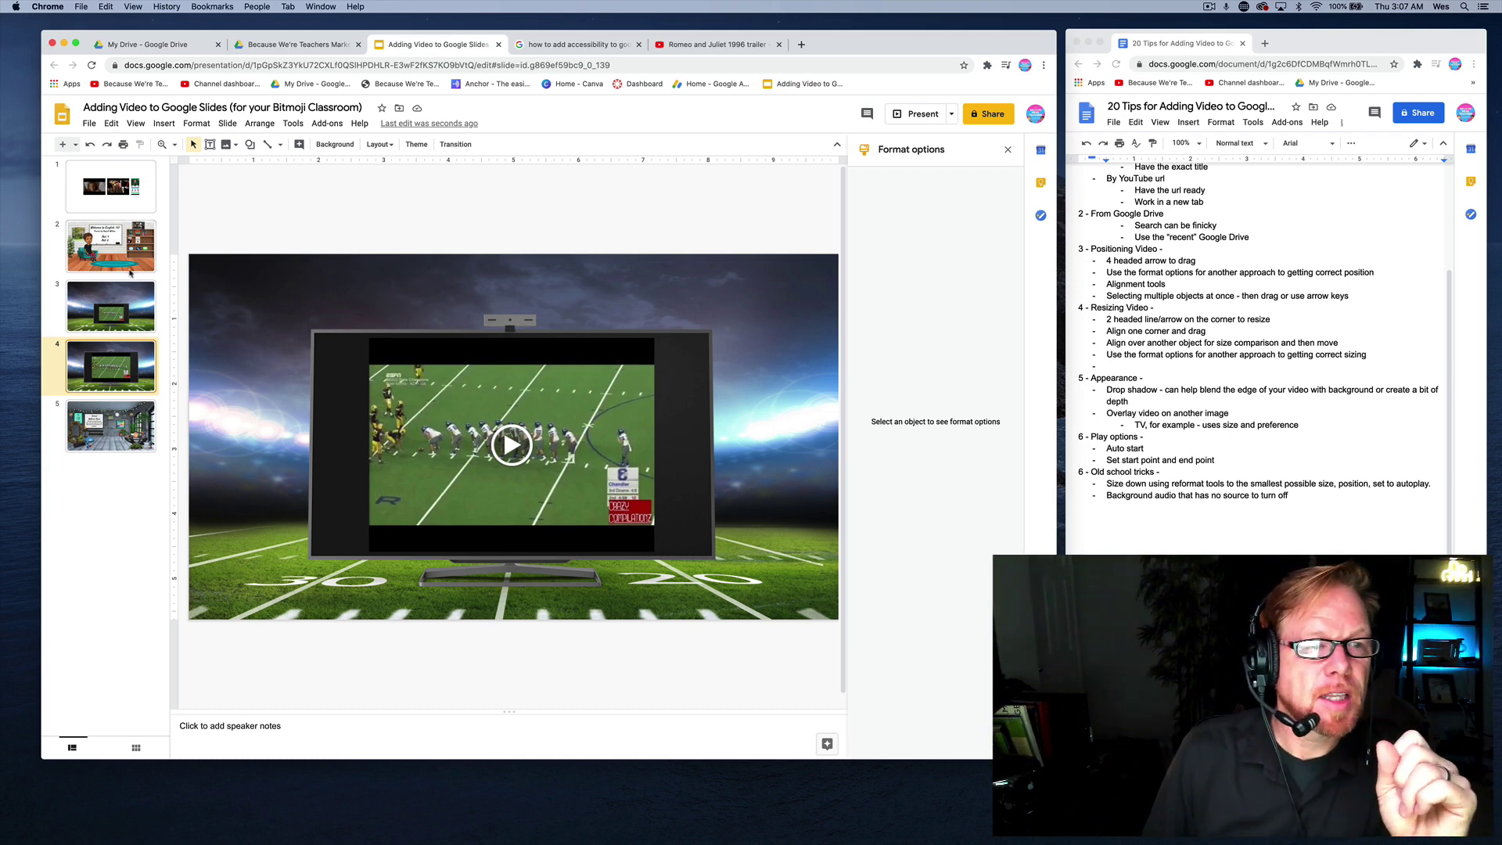
pyautogui.click(110, 246)
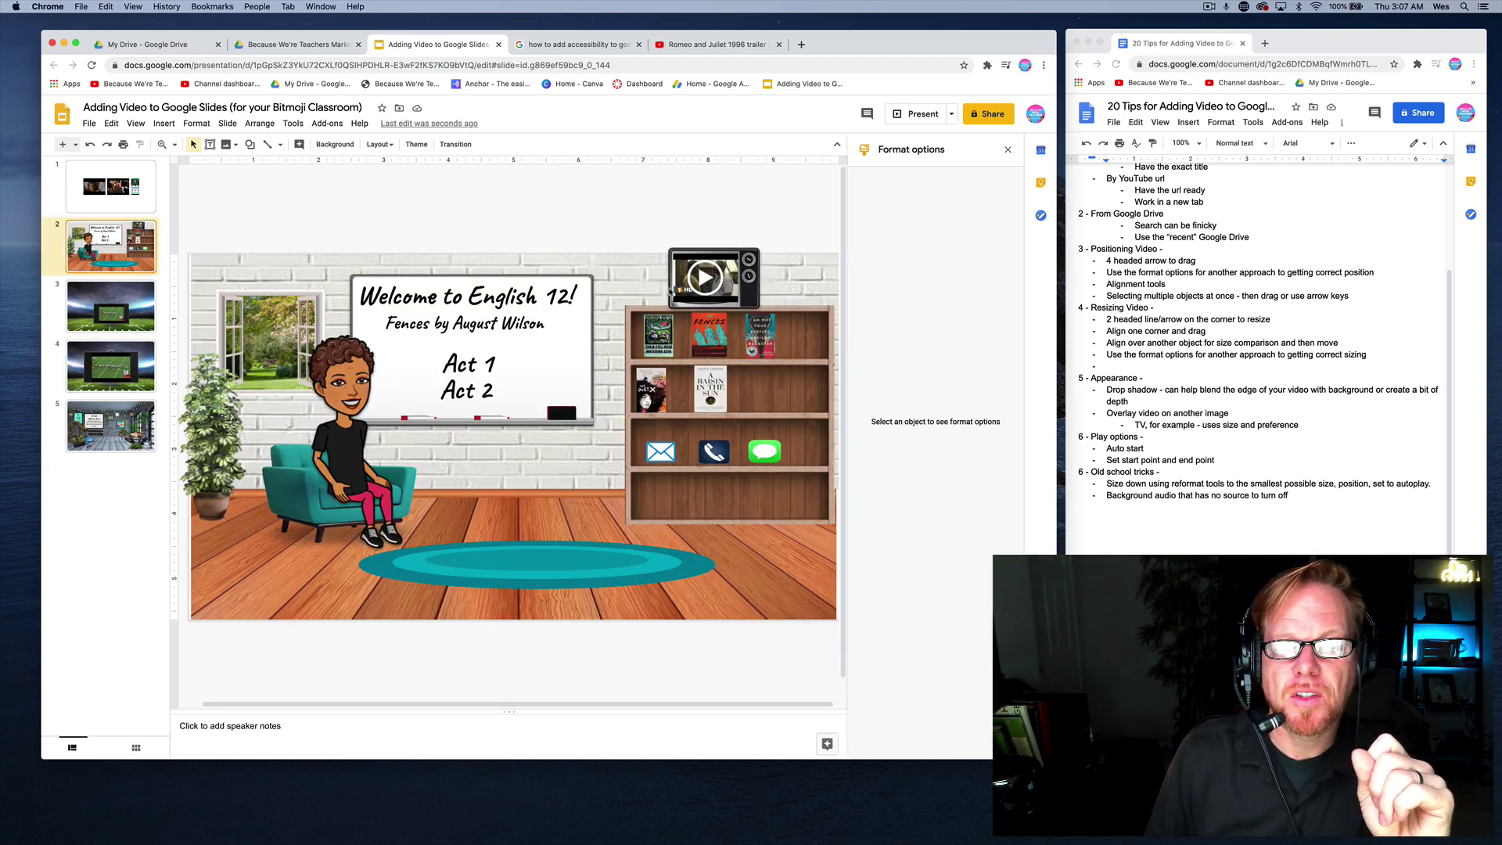
pyautogui.click(681, 266)
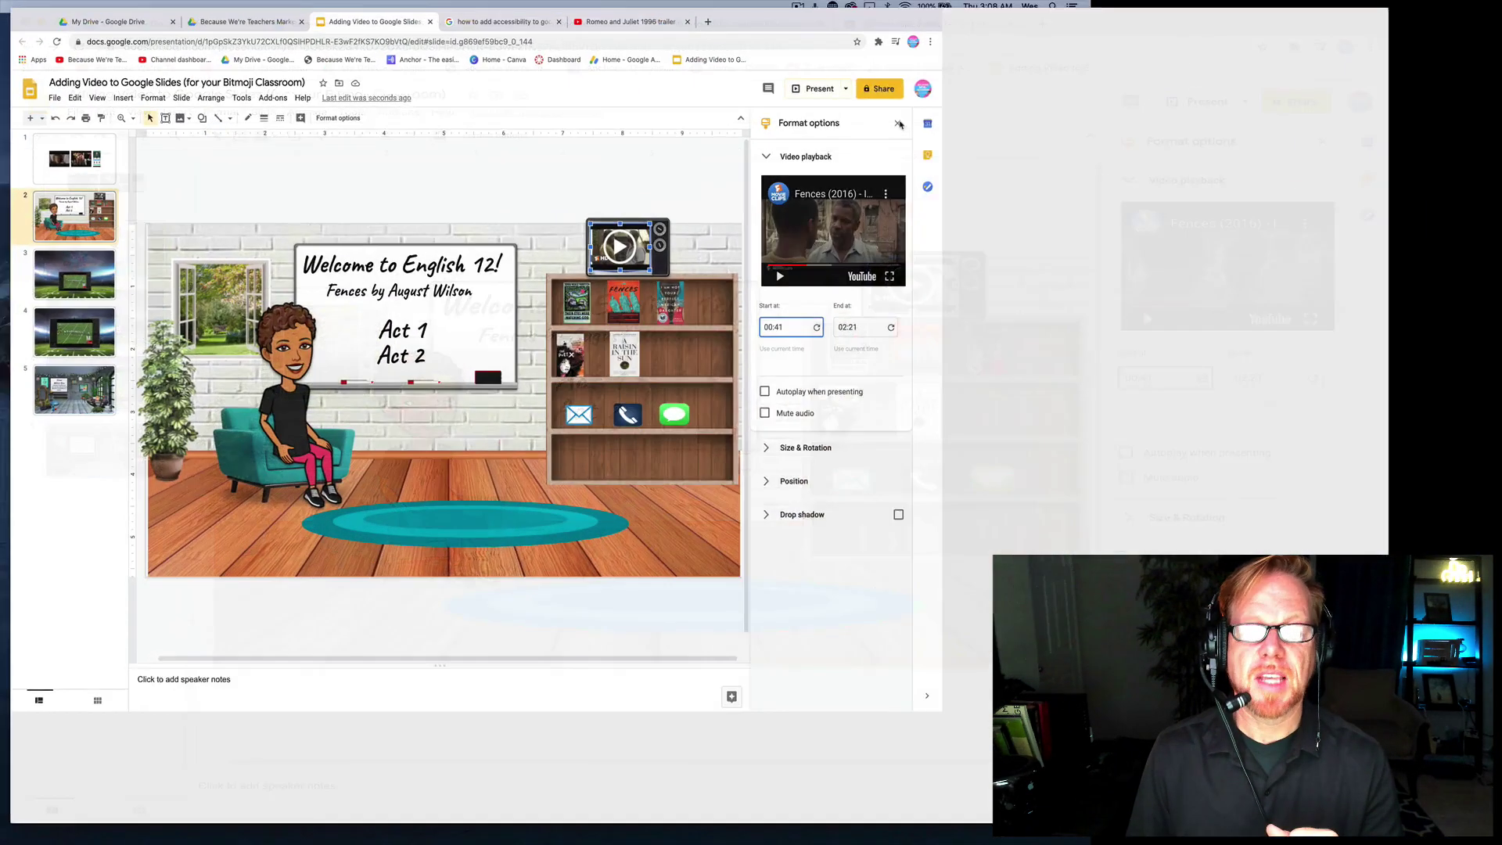
pyautogui.click(900, 122)
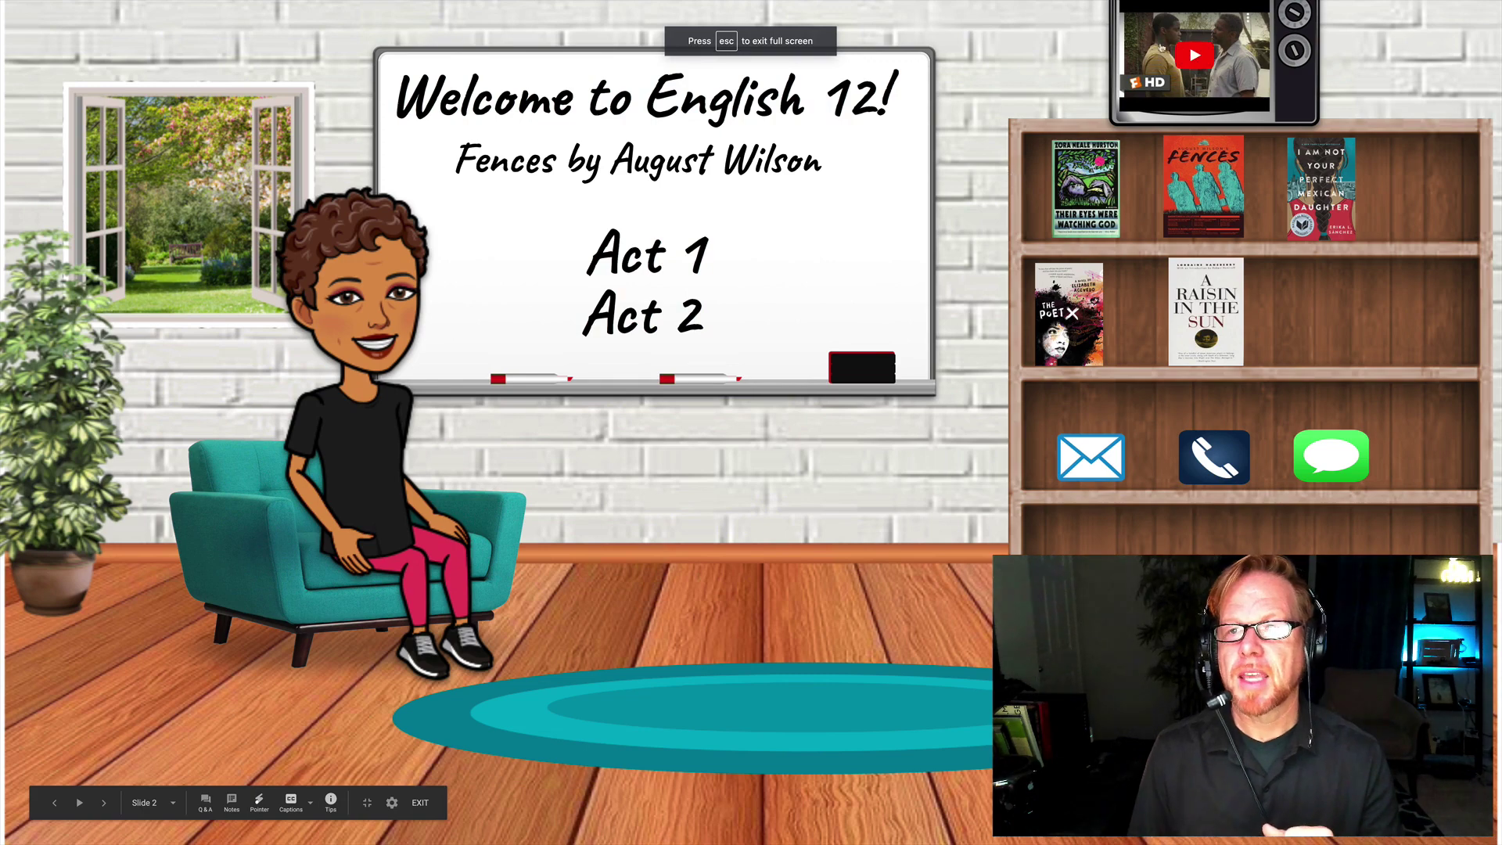
pyautogui.click(1194, 55)
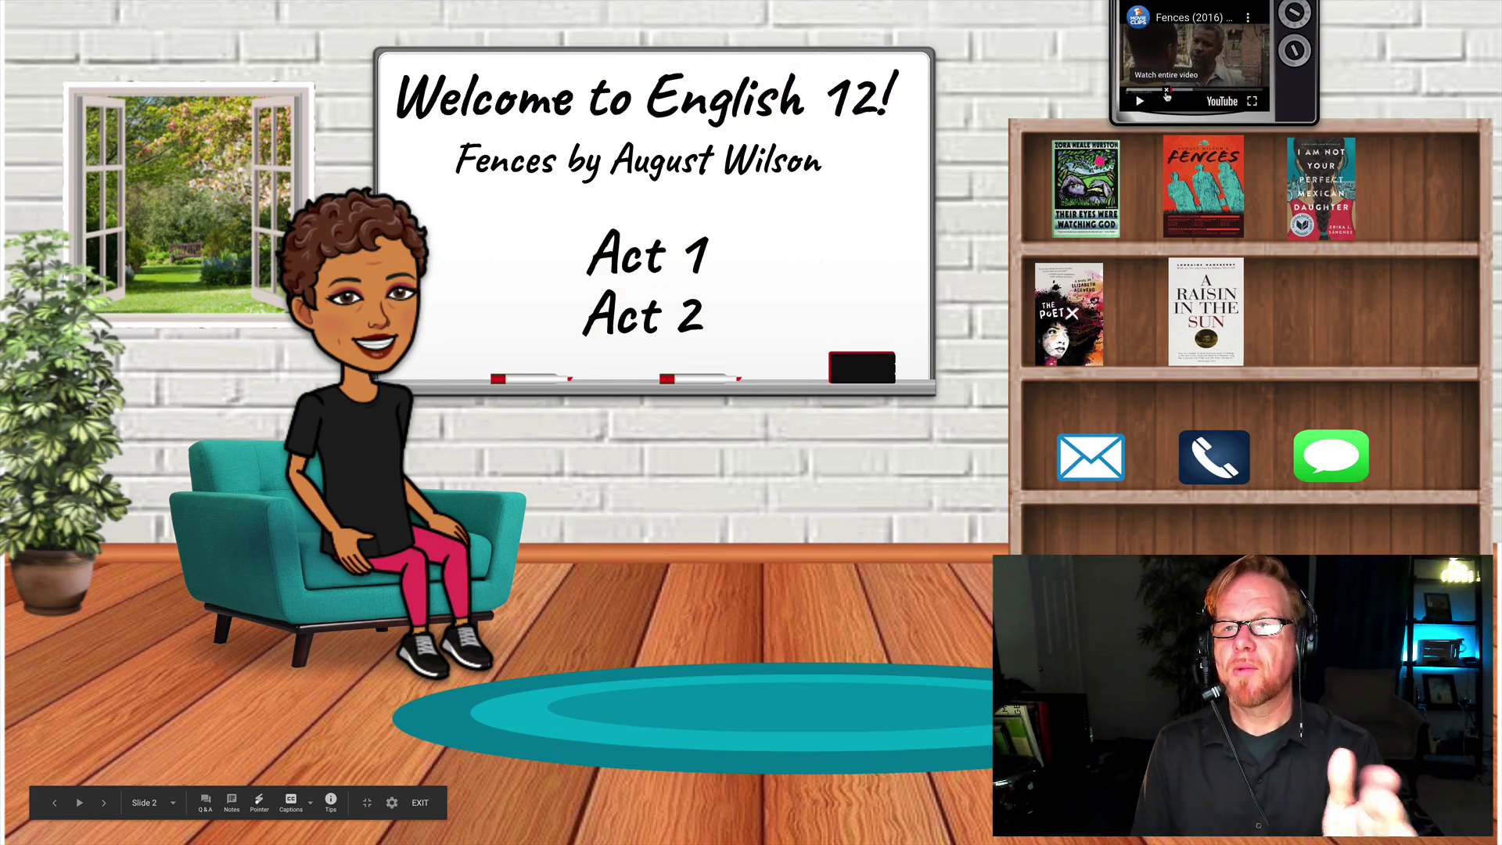
pyautogui.press('Escape')
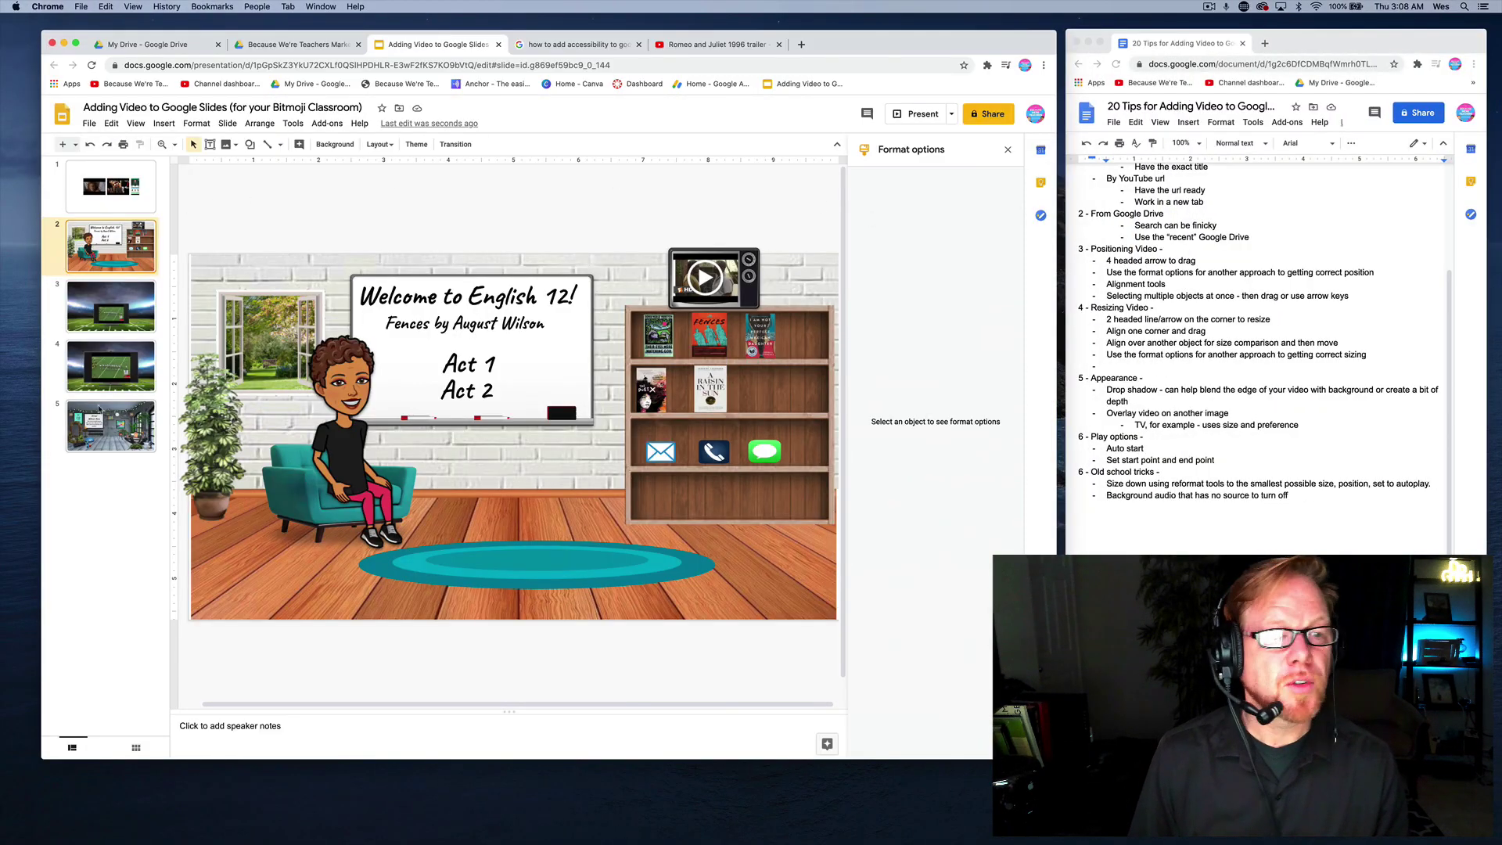
# - Search YouTube for "yoga meditation music", insert the first result on the Virtual Wellness Room slide, and set it to autoplay when presenting
pyautogui.click(122, 410)
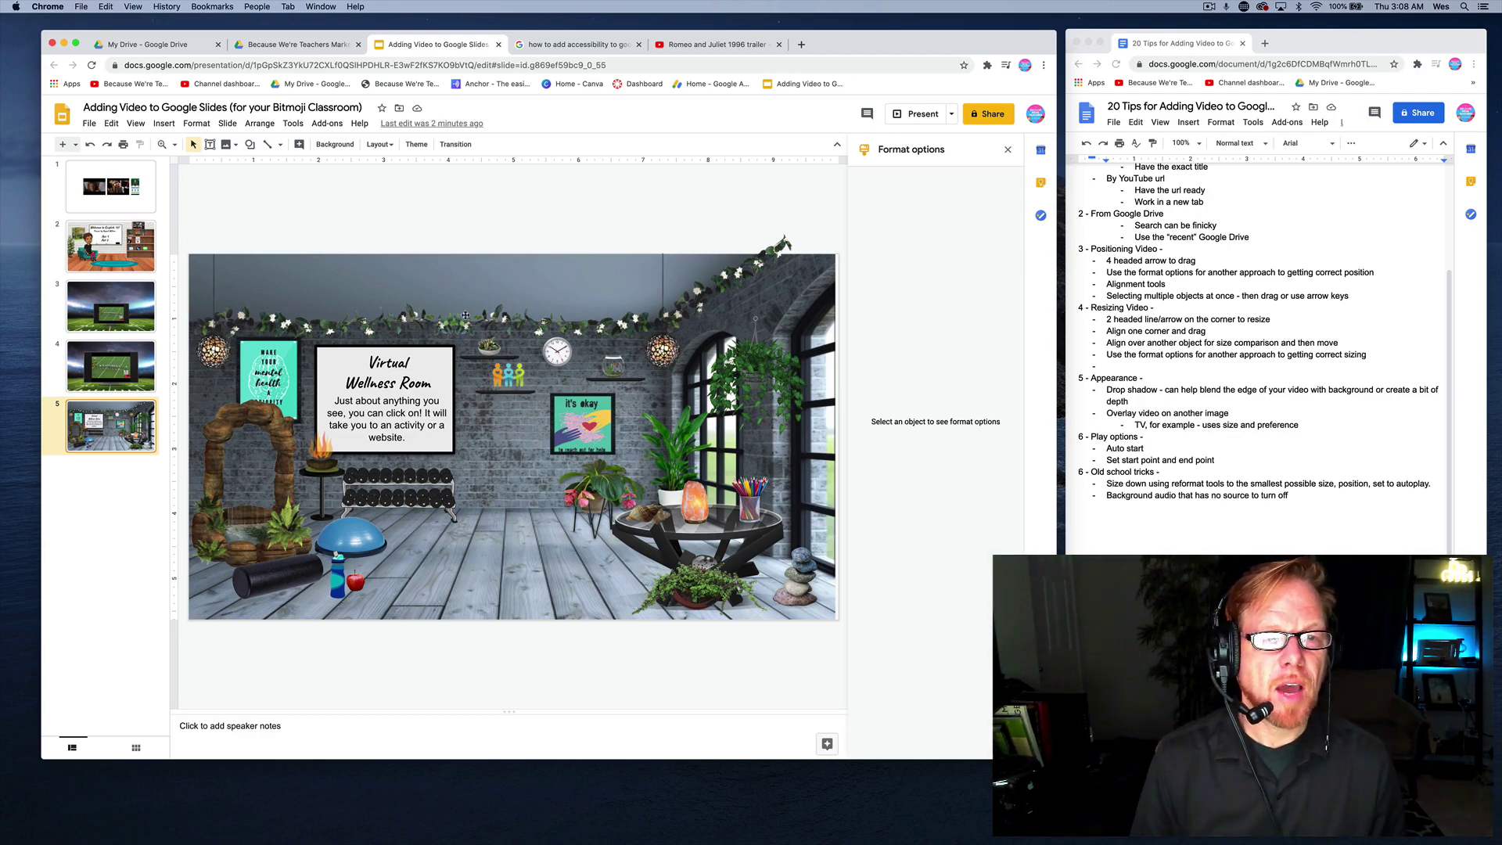
pyautogui.click(166, 124)
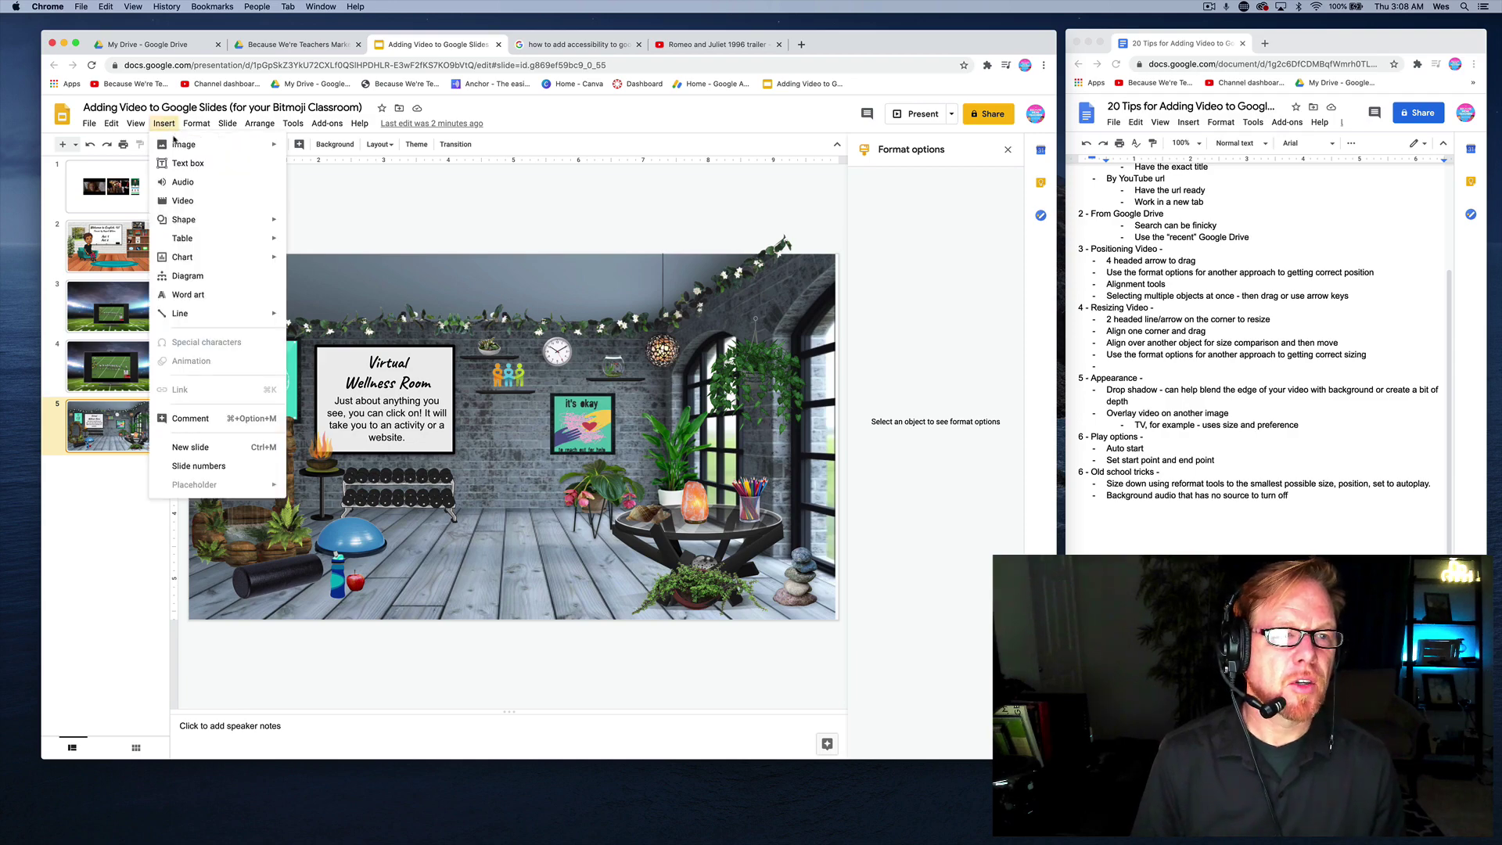
pyautogui.click(178, 202)
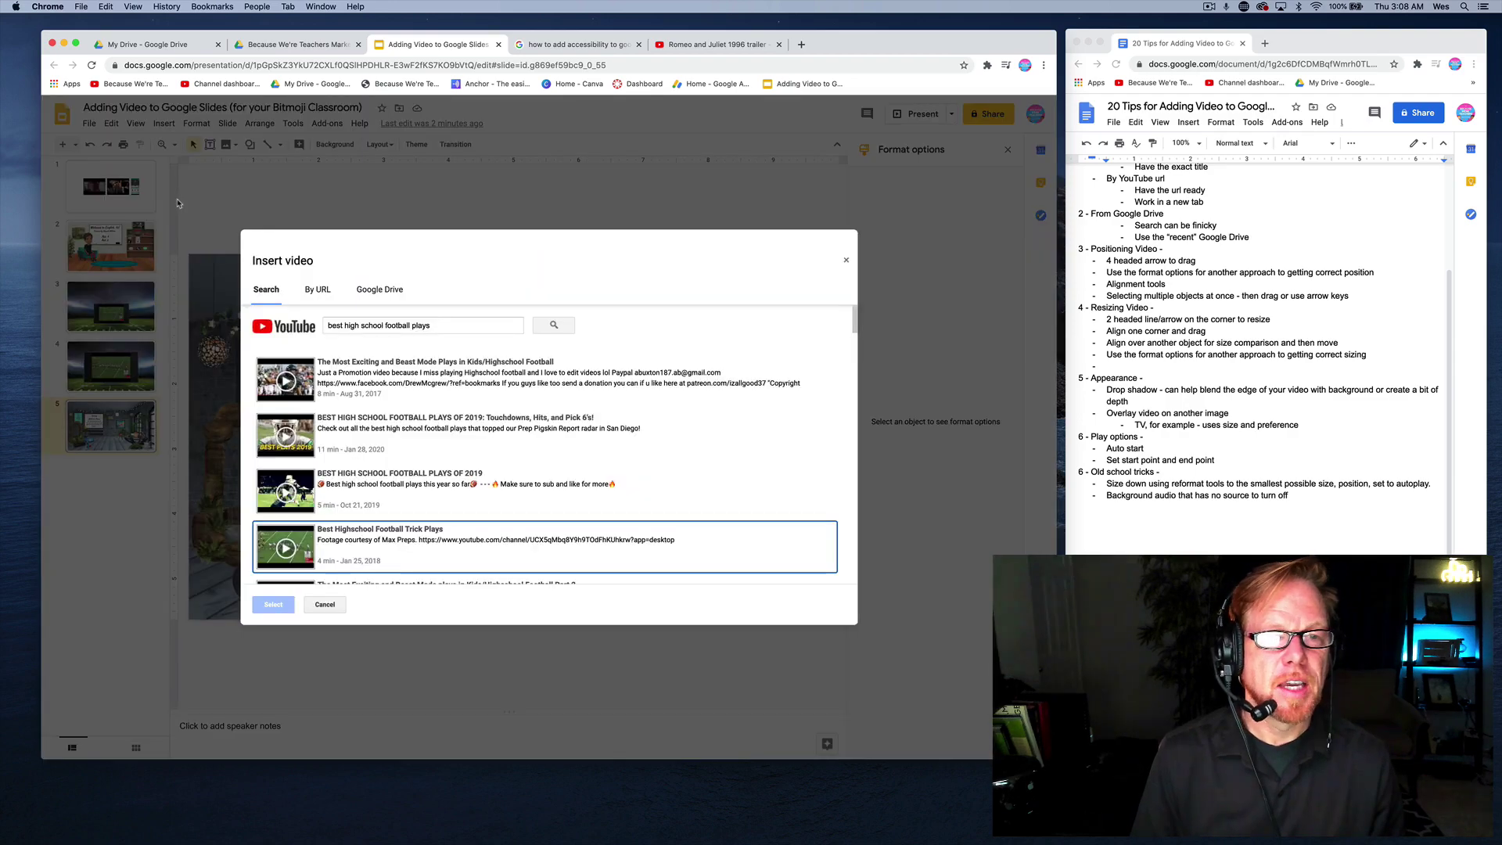
pyautogui.tripleClick(423, 326)
pyautogui.write('yoga medit')
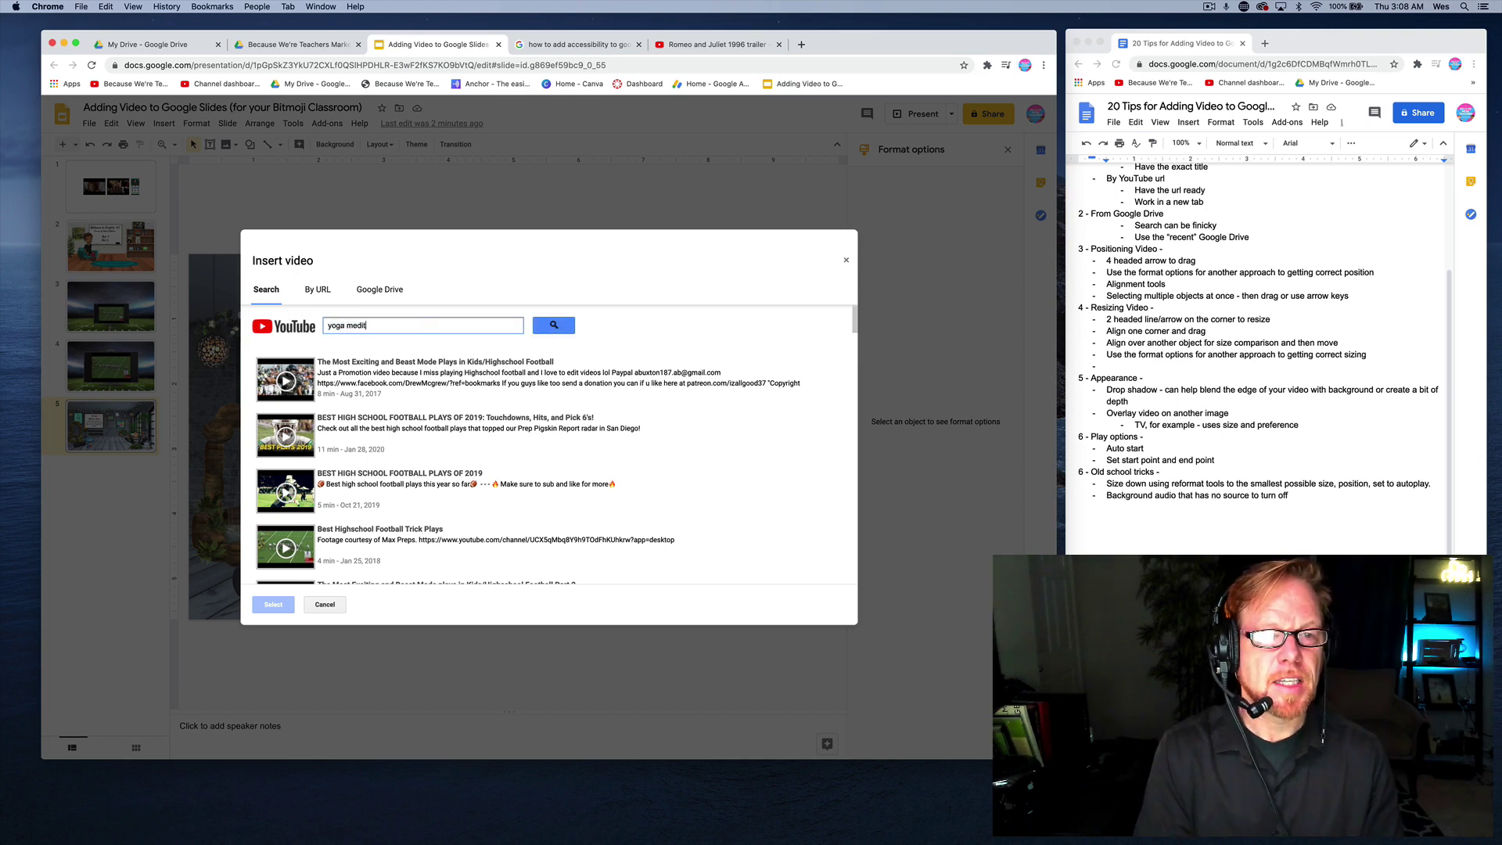
pyautogui.write('ation music')
pyautogui.press('Return')
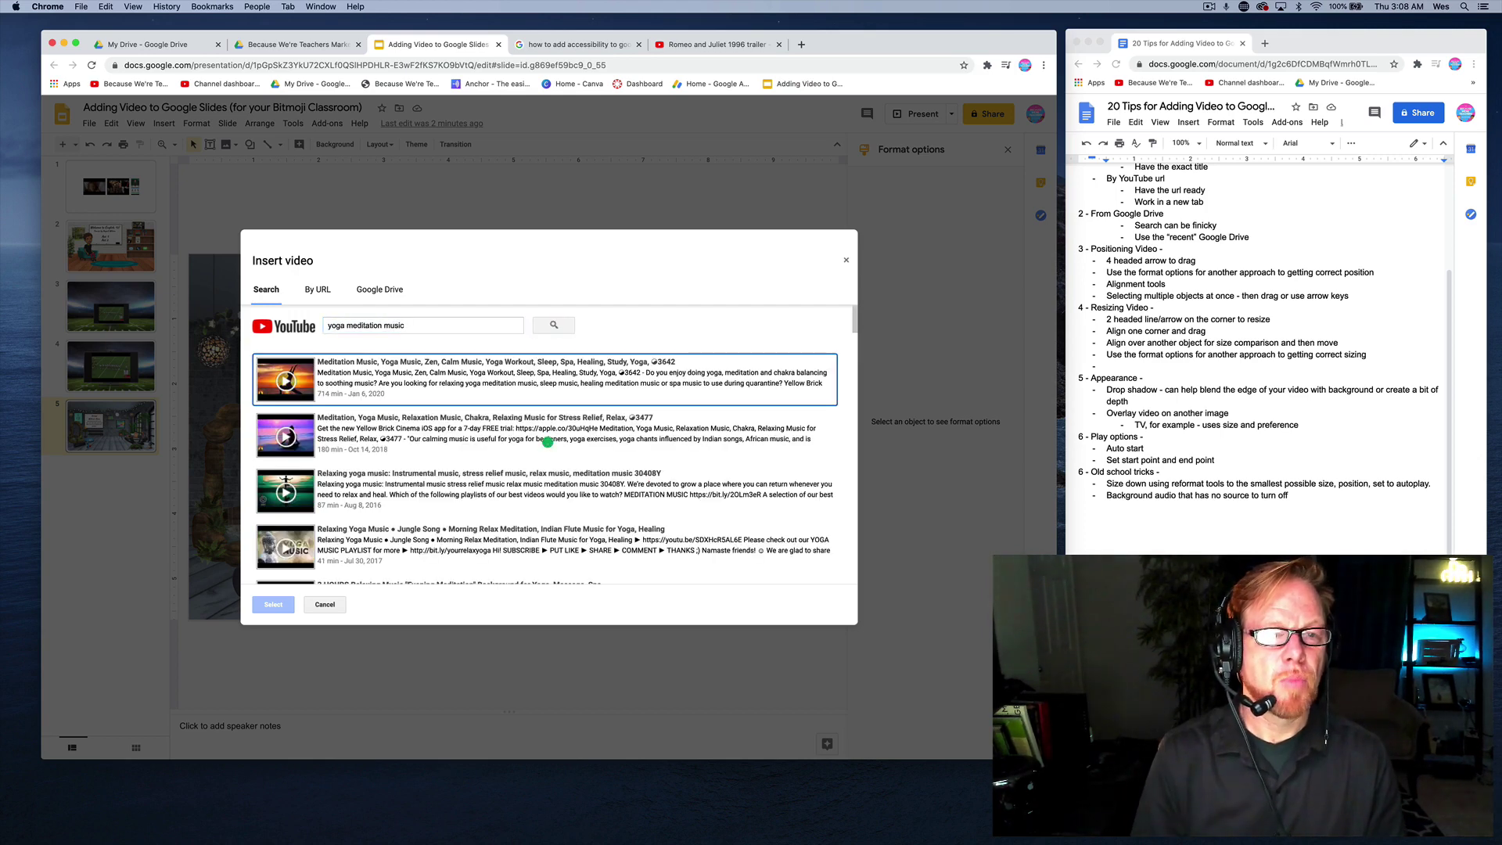
pyautogui.click(334, 366)
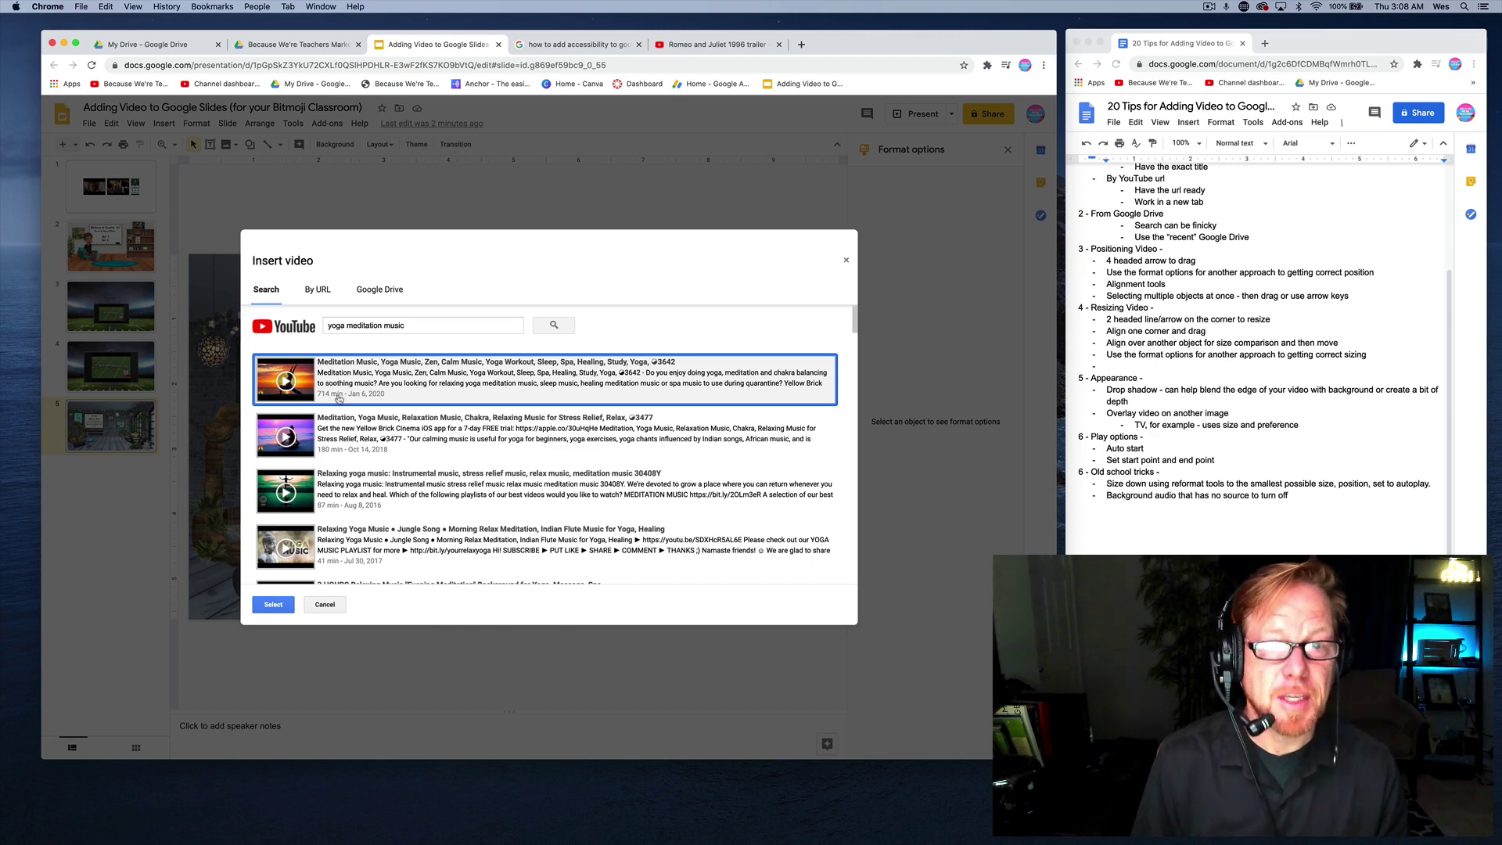
pyautogui.click(273, 605)
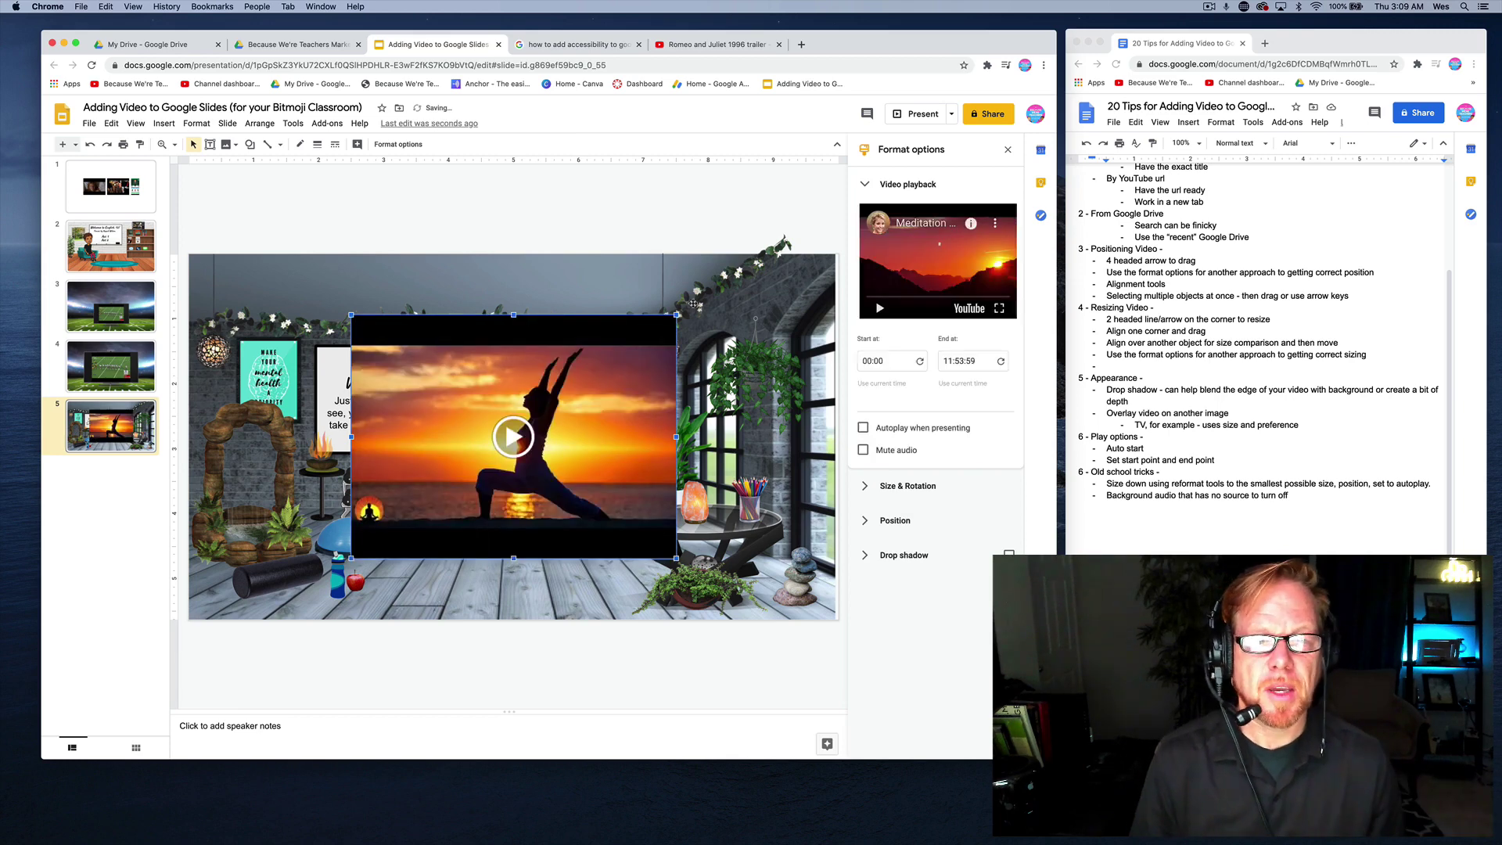
pyautogui.click(864, 428)
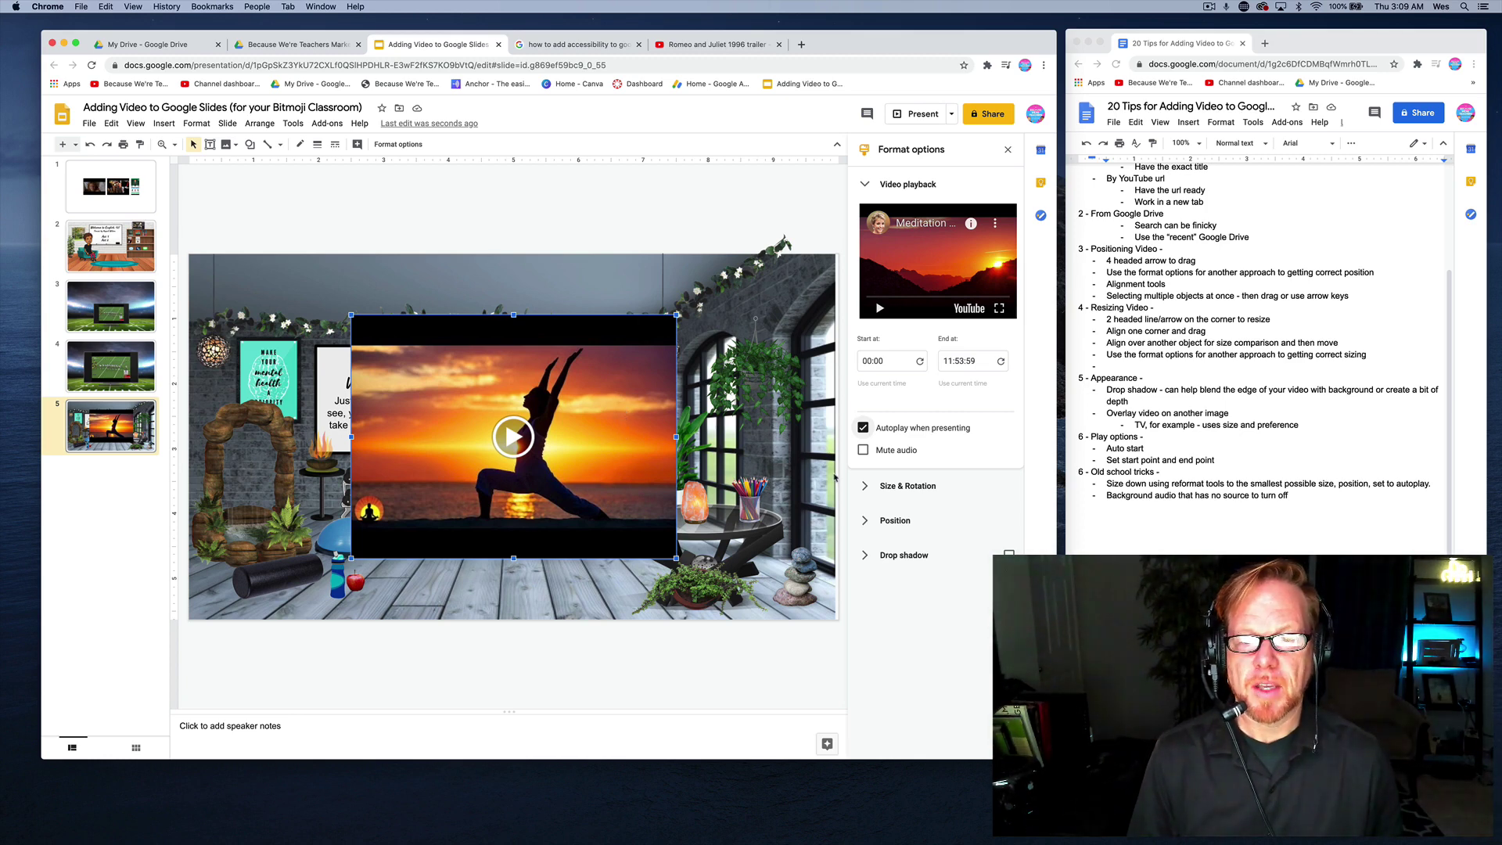
# - Try shrinking the meditation video to 0.1 in wide and 0.1 in high beside the garland, and preview the slide
pyautogui.click(883, 486)
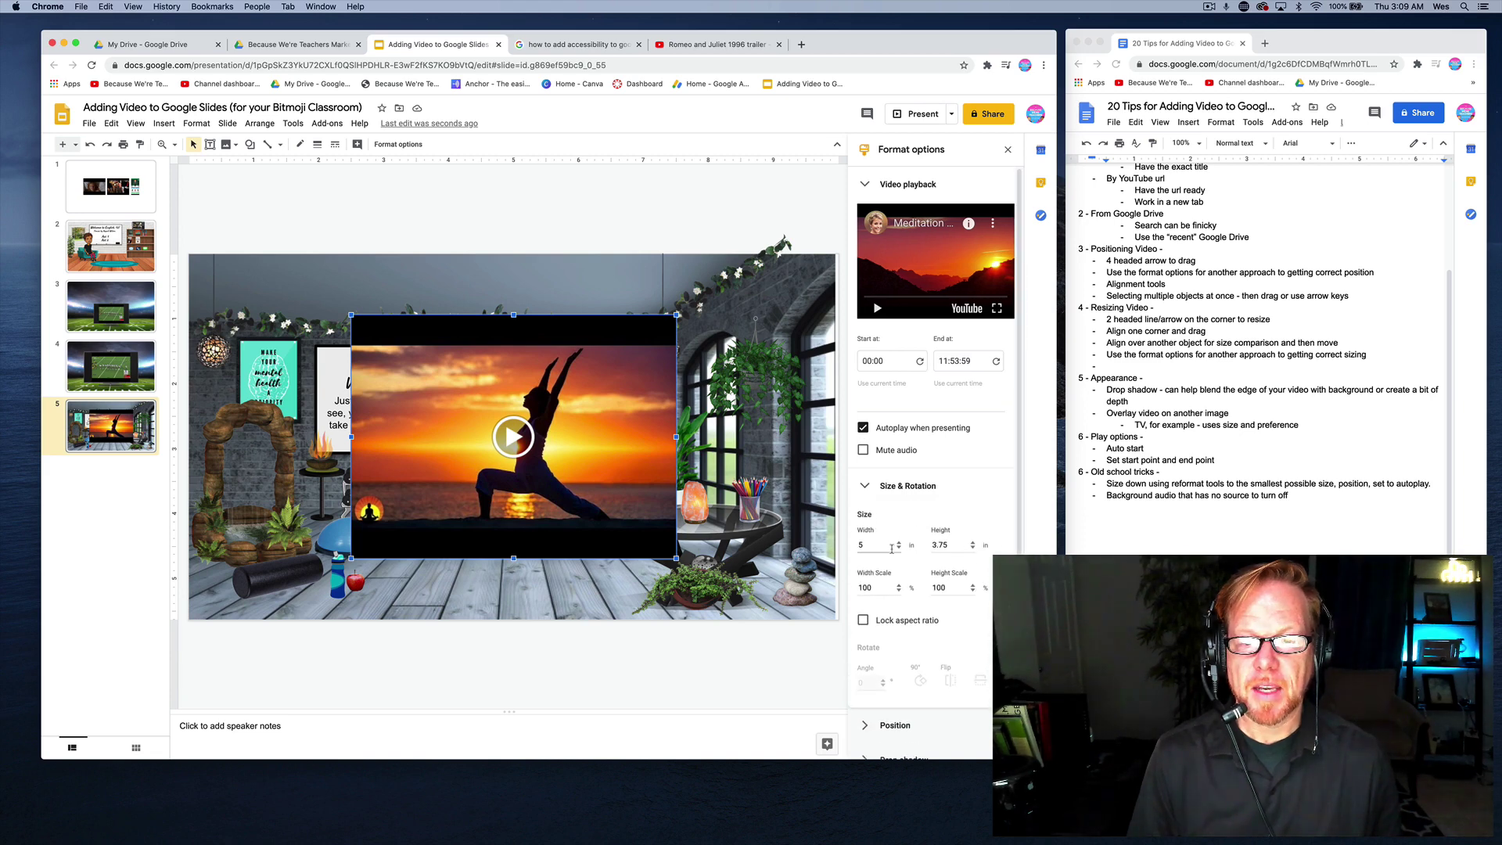
pyautogui.click(898, 548)
pyautogui.click(898, 548)
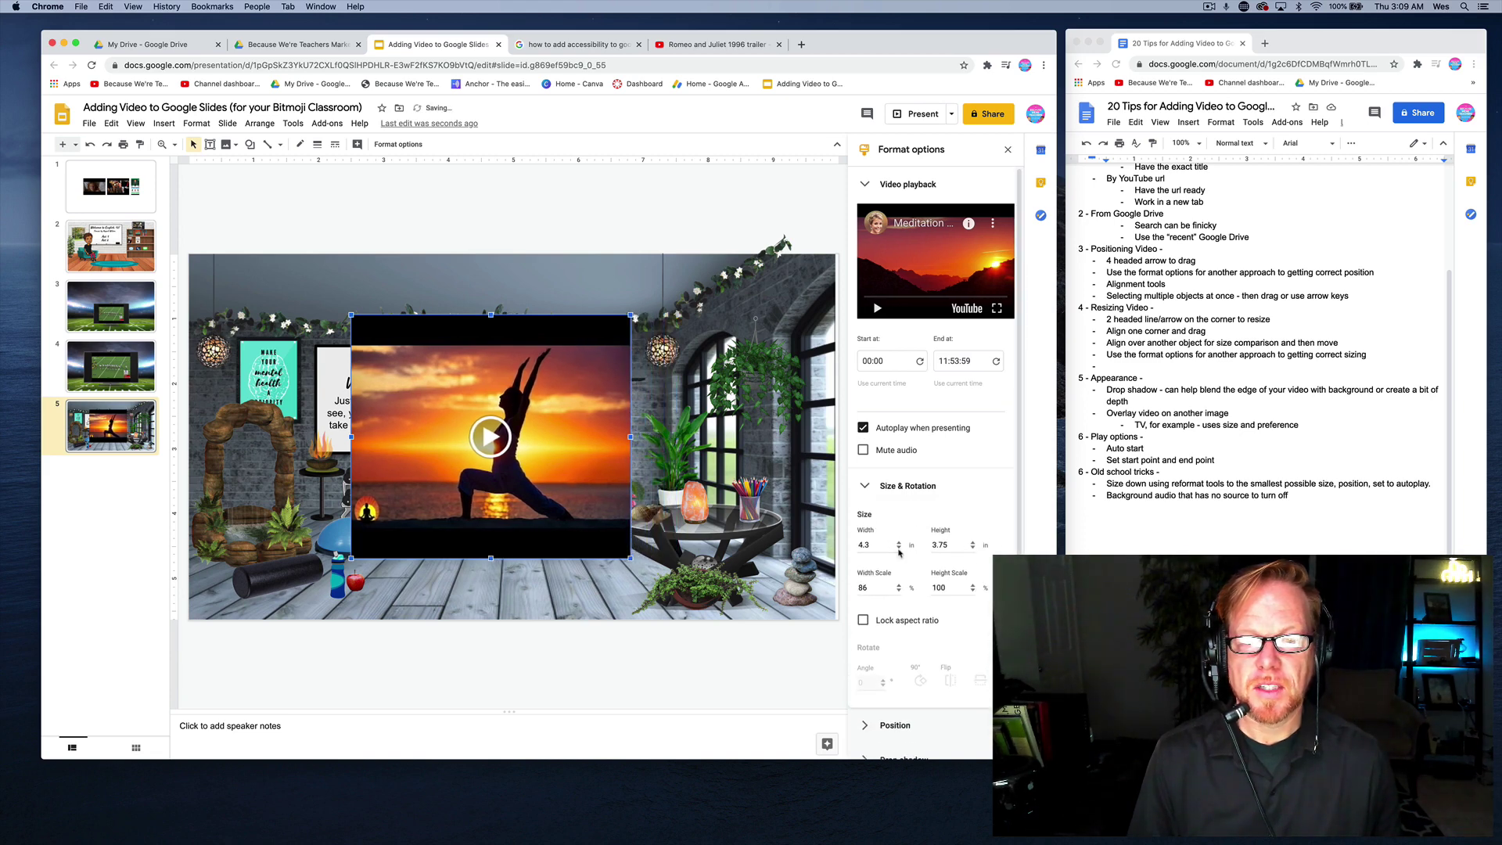
pyautogui.click(899, 548)
pyautogui.click(898, 548)
pyautogui.click(899, 551)
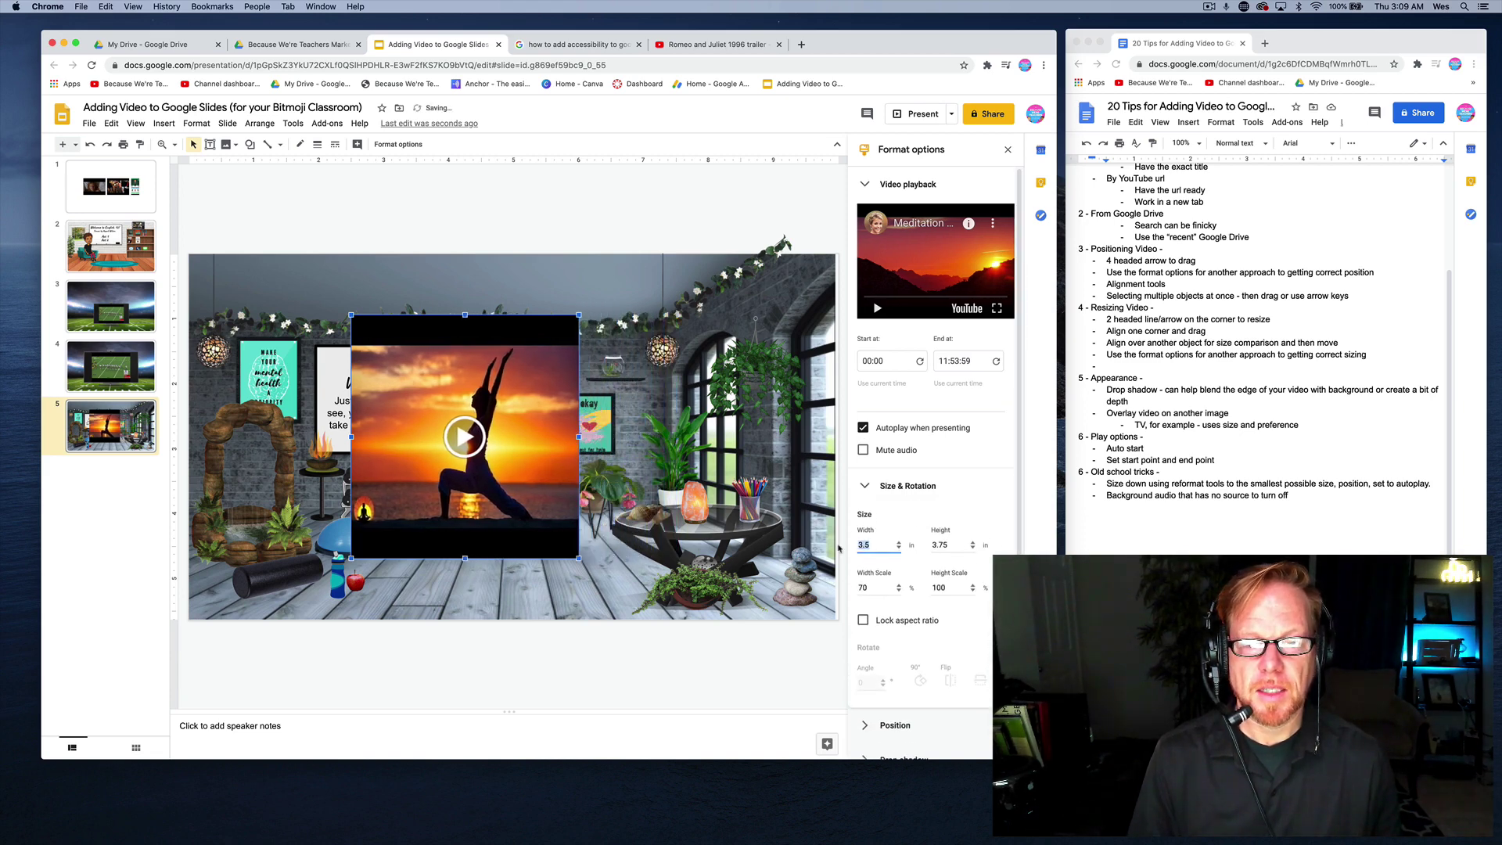
pyautogui.write('.1')
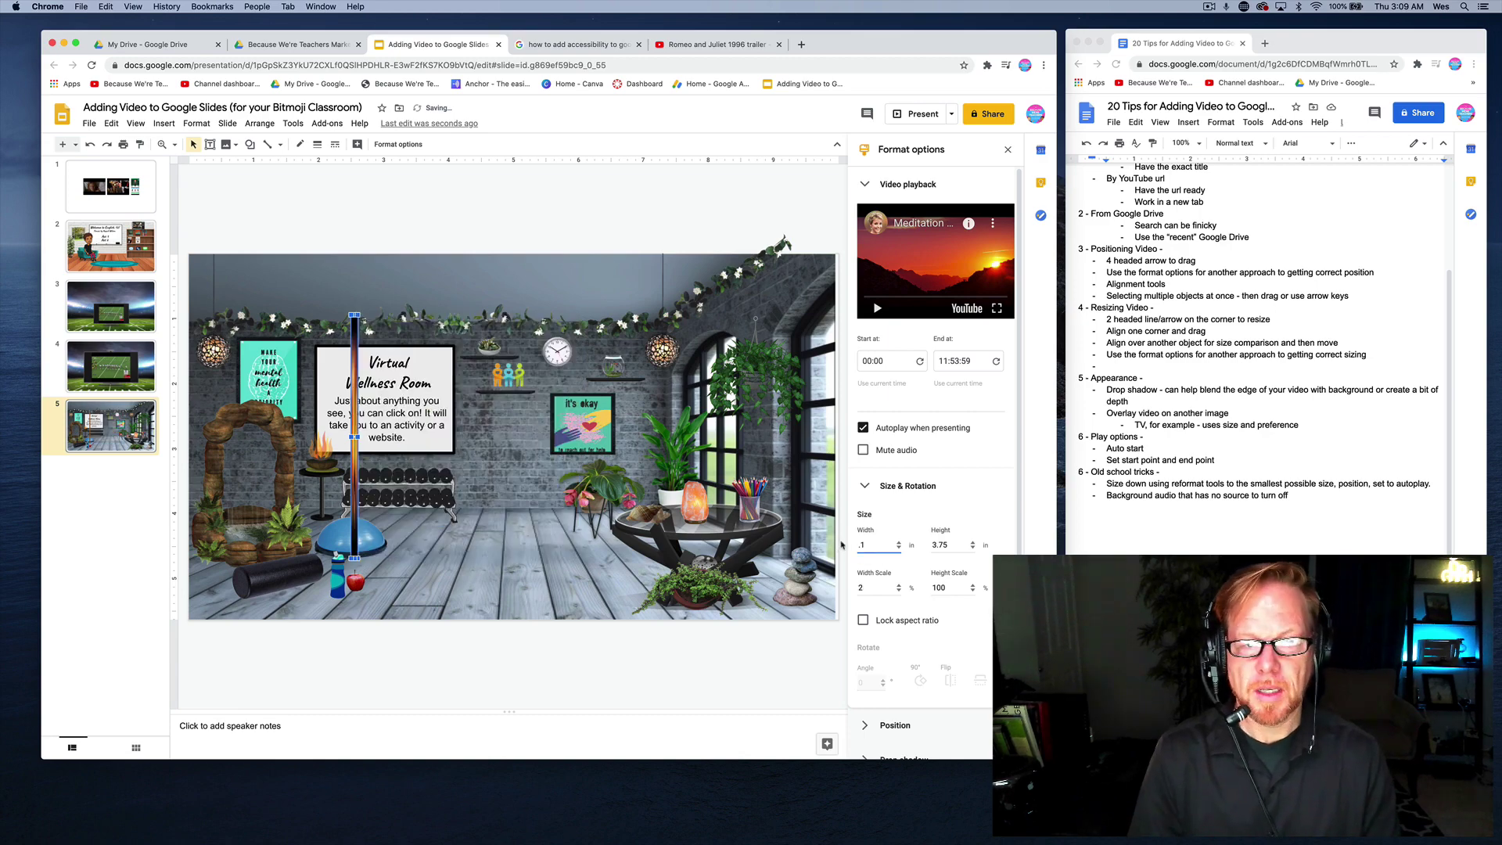
pyautogui.click(943, 545)
pyautogui.write('.1')
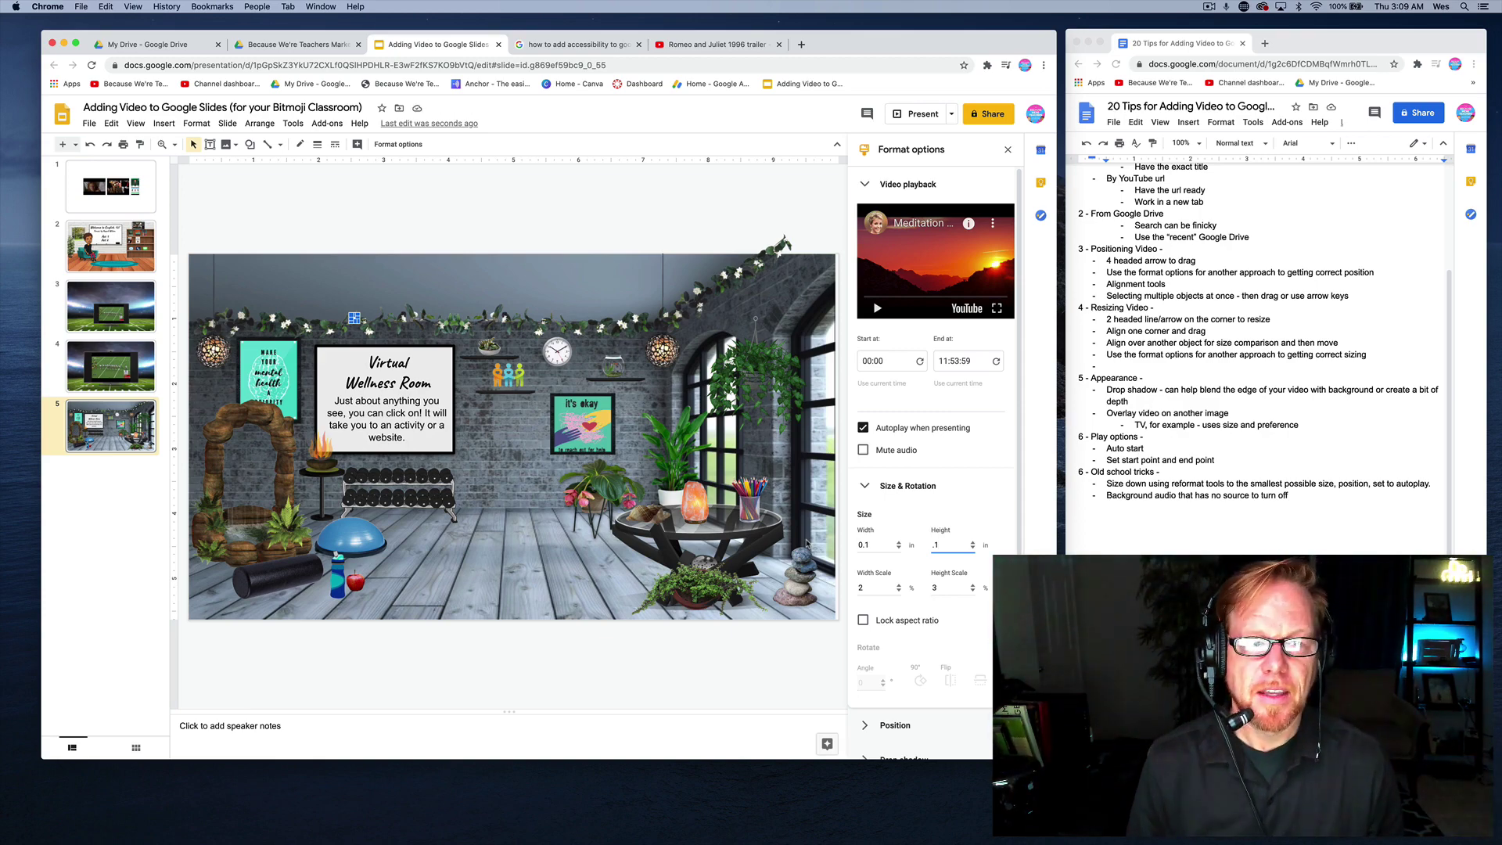
pyautogui.click(918, 114)
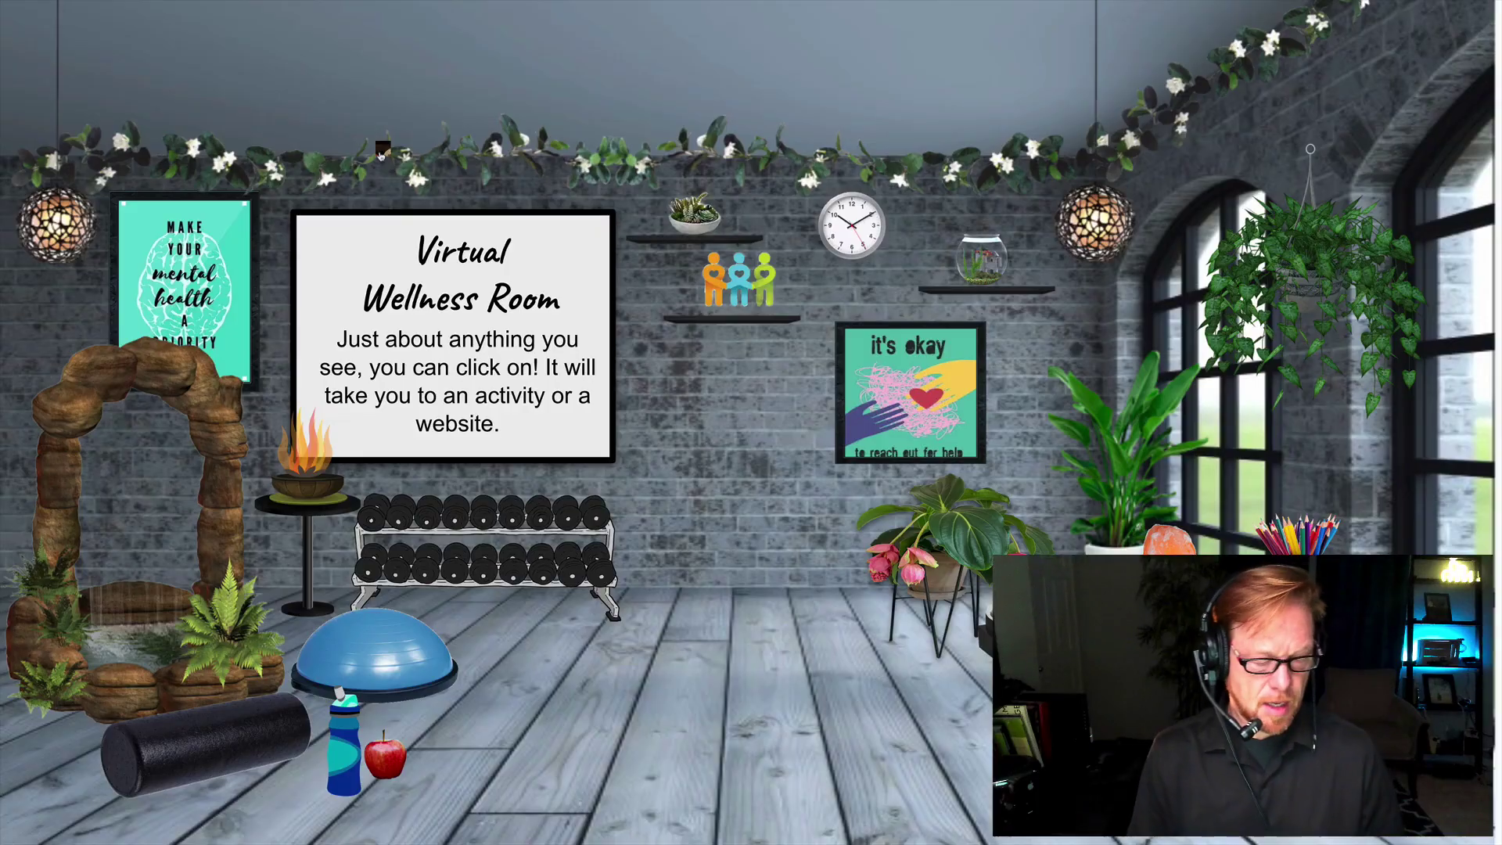
pyautogui.press('Escape')
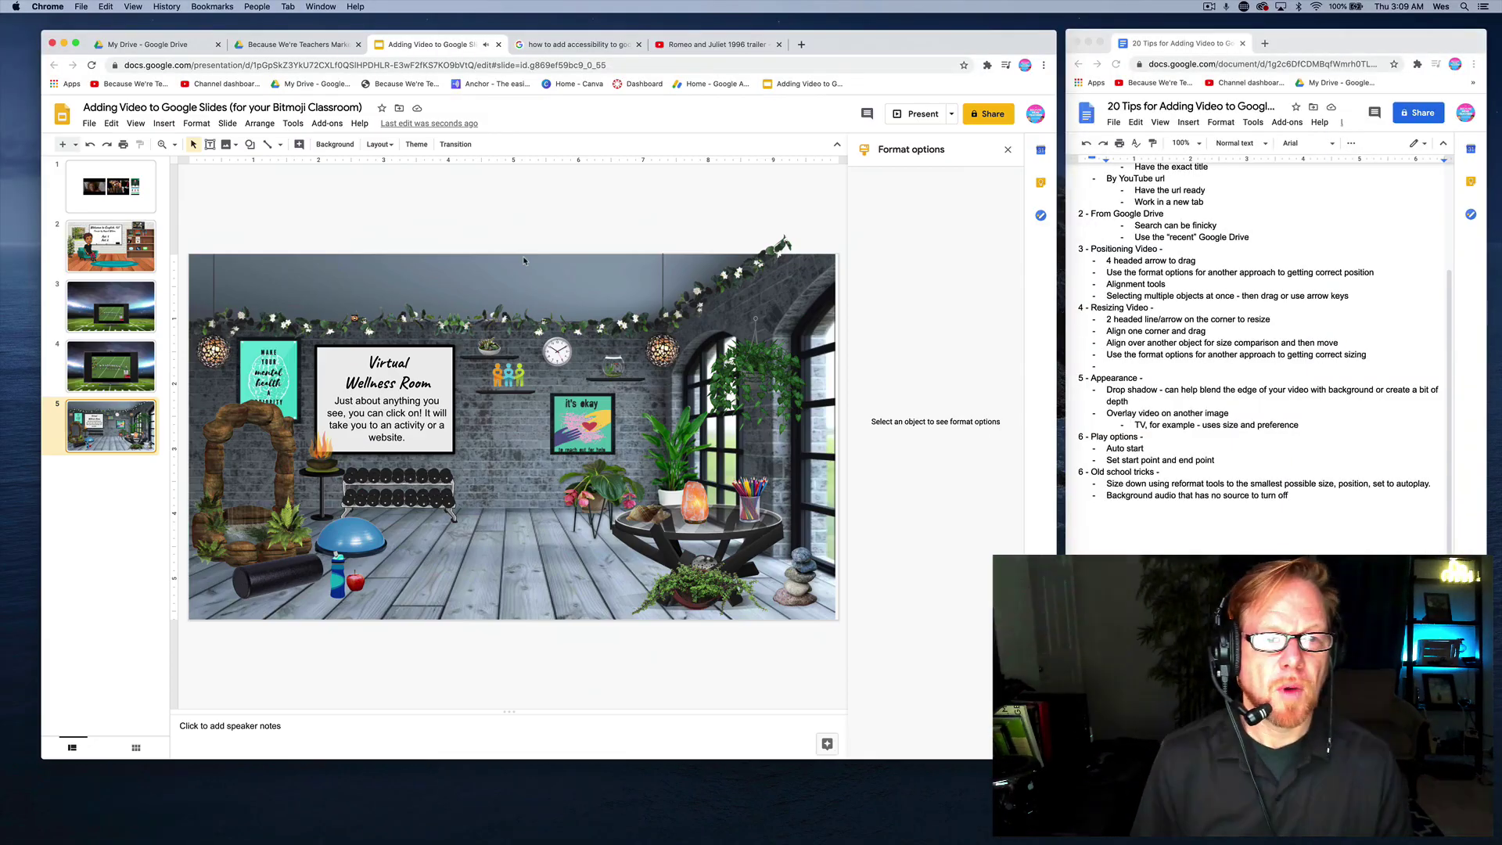
# - Undo the meditation video's size reduction and resize it freehand to about 0.39 by 0.3 in beneath the glass table's edge
pyautogui.click(356, 321)
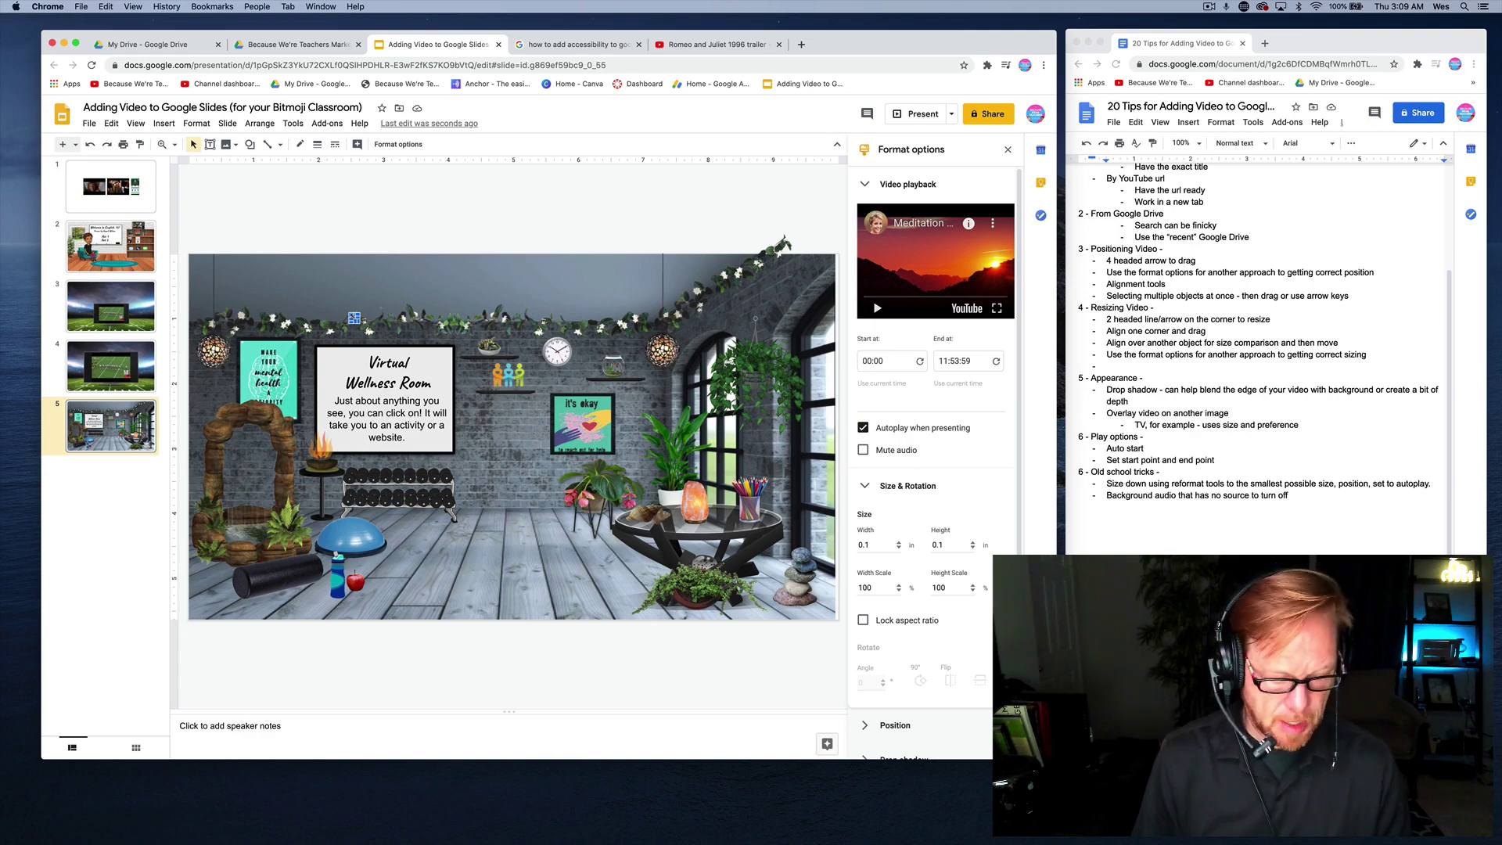
pyautogui.press('super+z')
pyautogui.moveTo(579, 437); pyautogui.dragTo(663, 437)
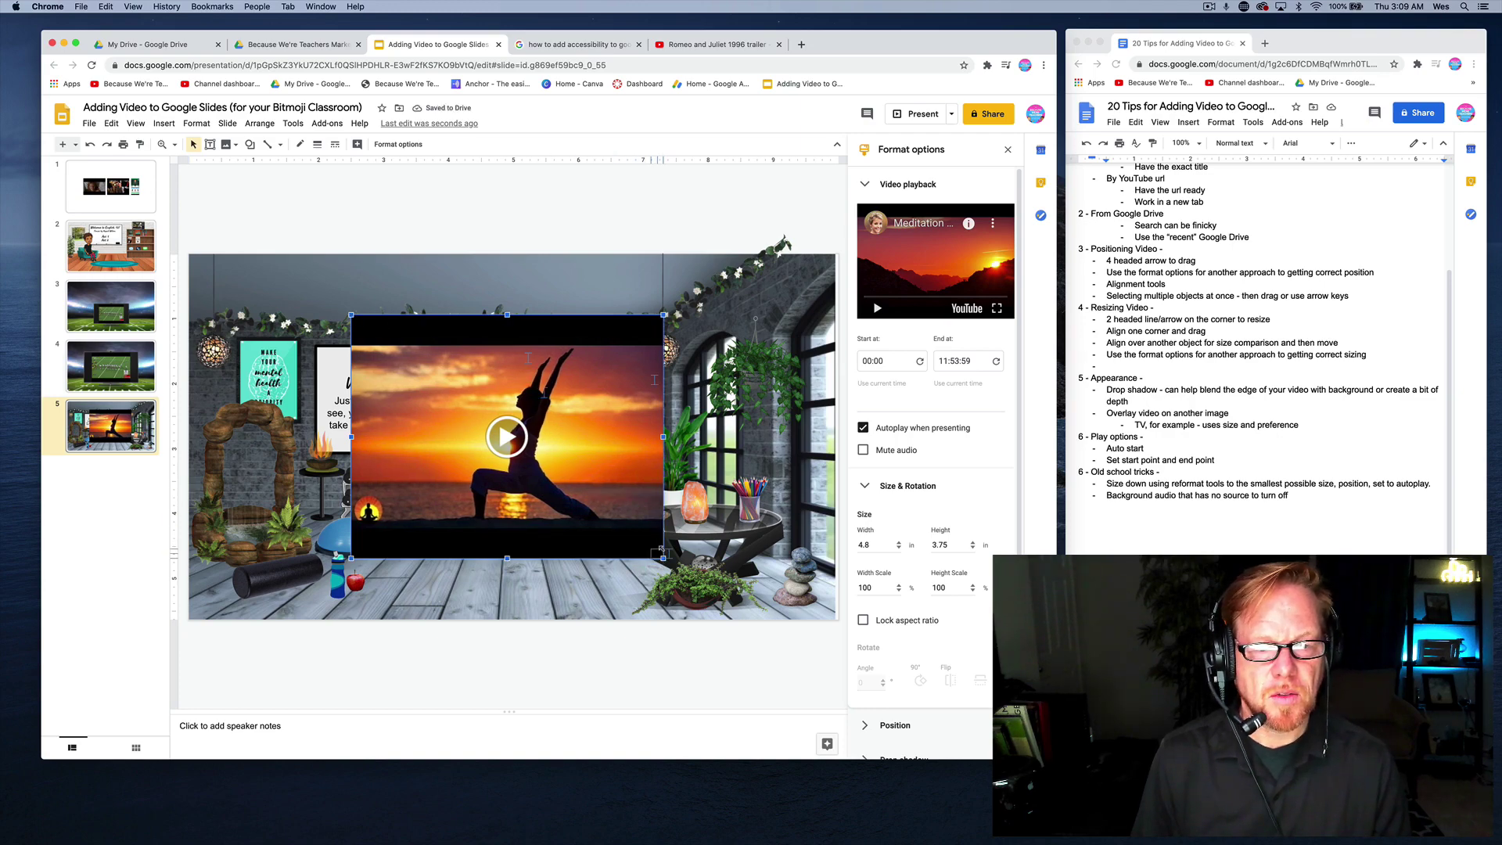
pyautogui.moveTo(660, 553); pyautogui.dragTo(659, 556)
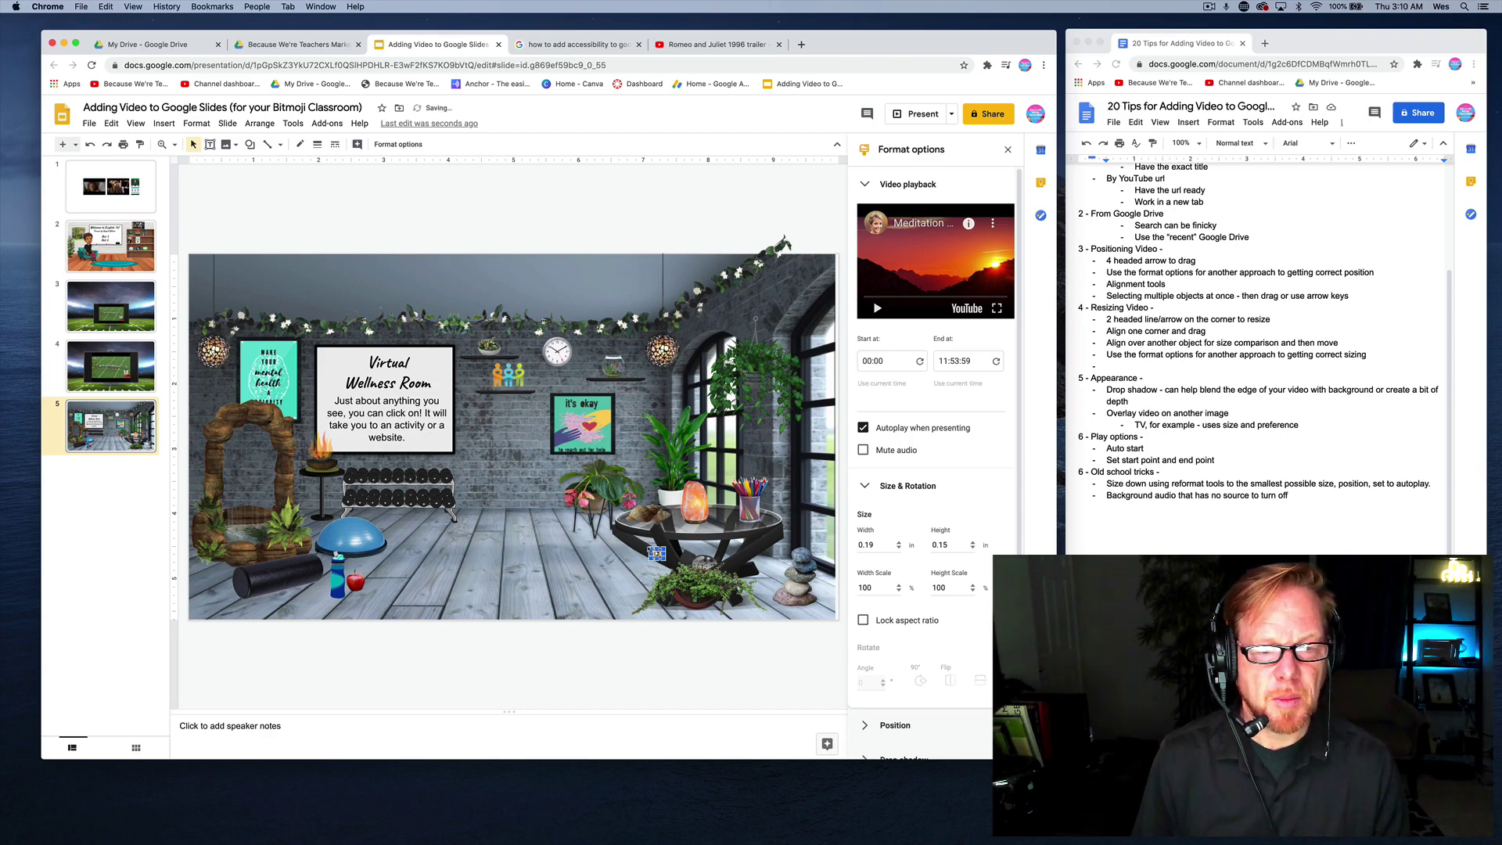
pyautogui.moveTo(649, 546)
pyautogui.mouseDown()
pyautogui.moveTo(637, 538)
pyautogui.moveTo(598, 570)
pyautogui.moveTo(653, 549)
pyautogui.mouseUp()
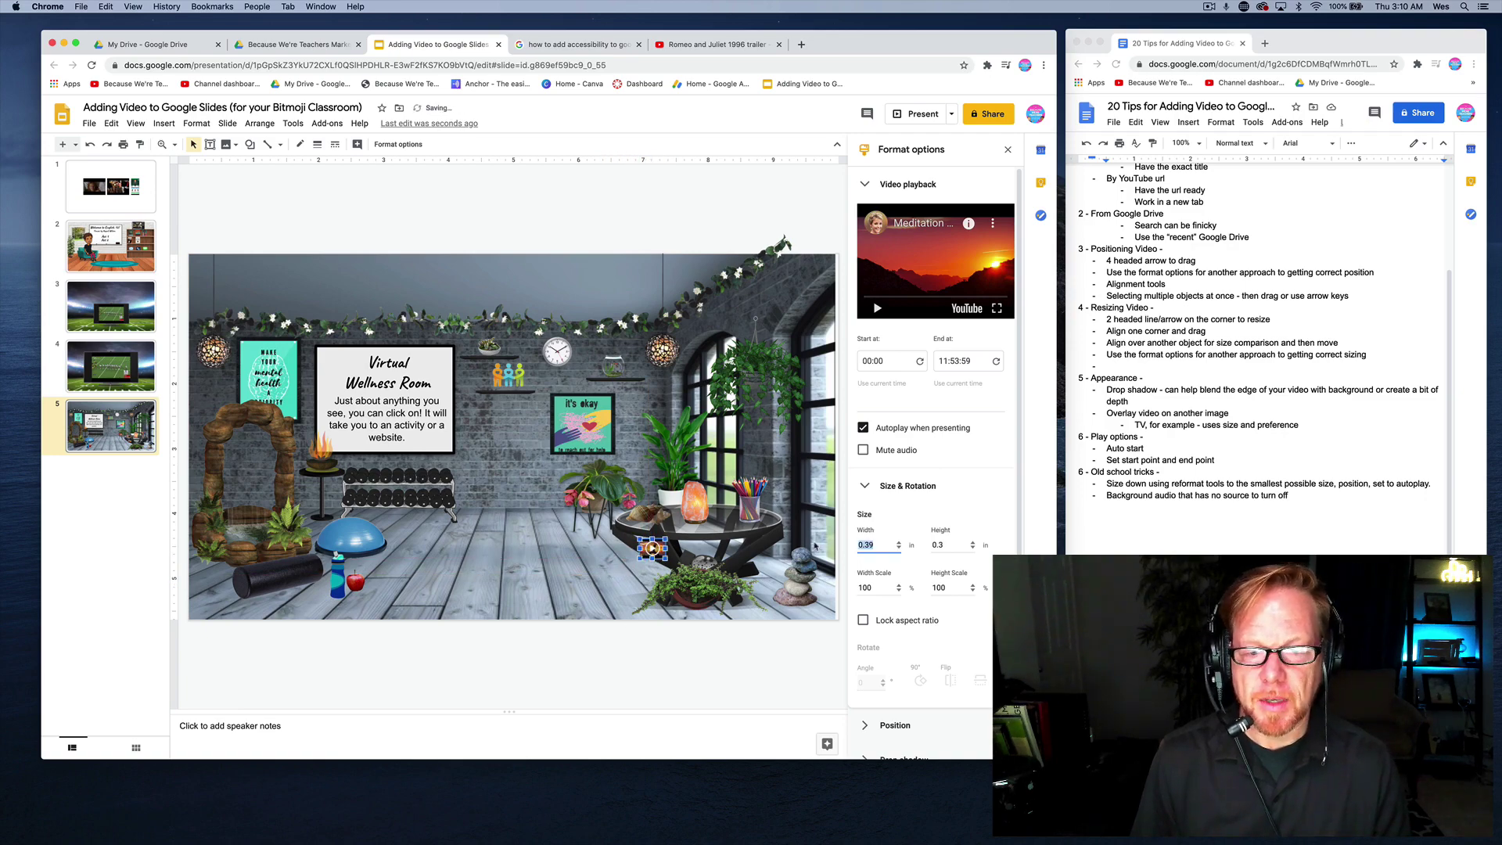
# - Set the meditation video under the table to 0.1 in wide and 0.1 in high, and preview slide 5
pyautogui.press('BackSpace')
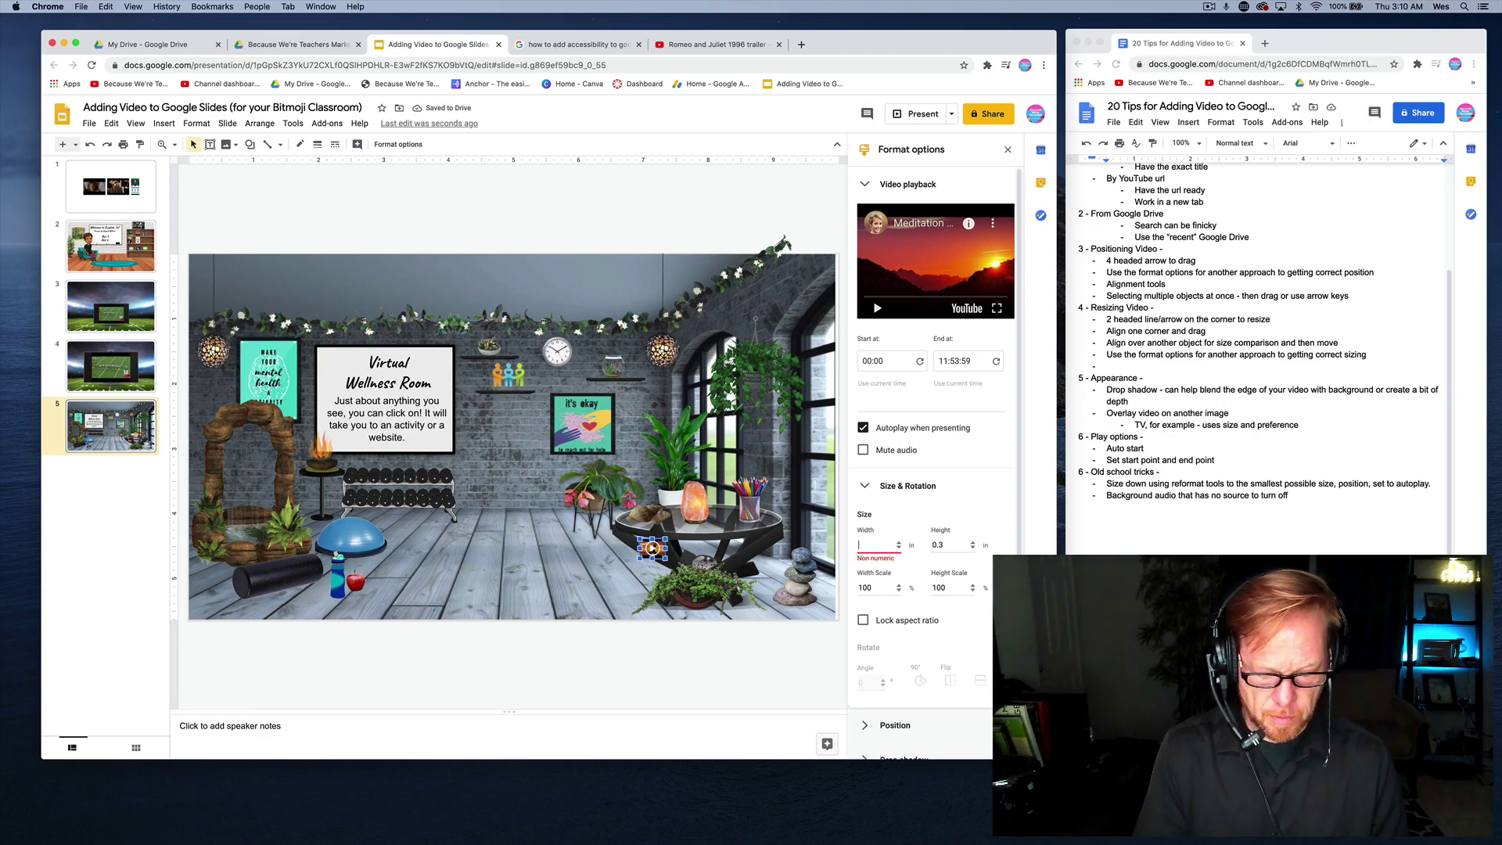
pyautogui.write('0.1')
pyautogui.press('Tab')
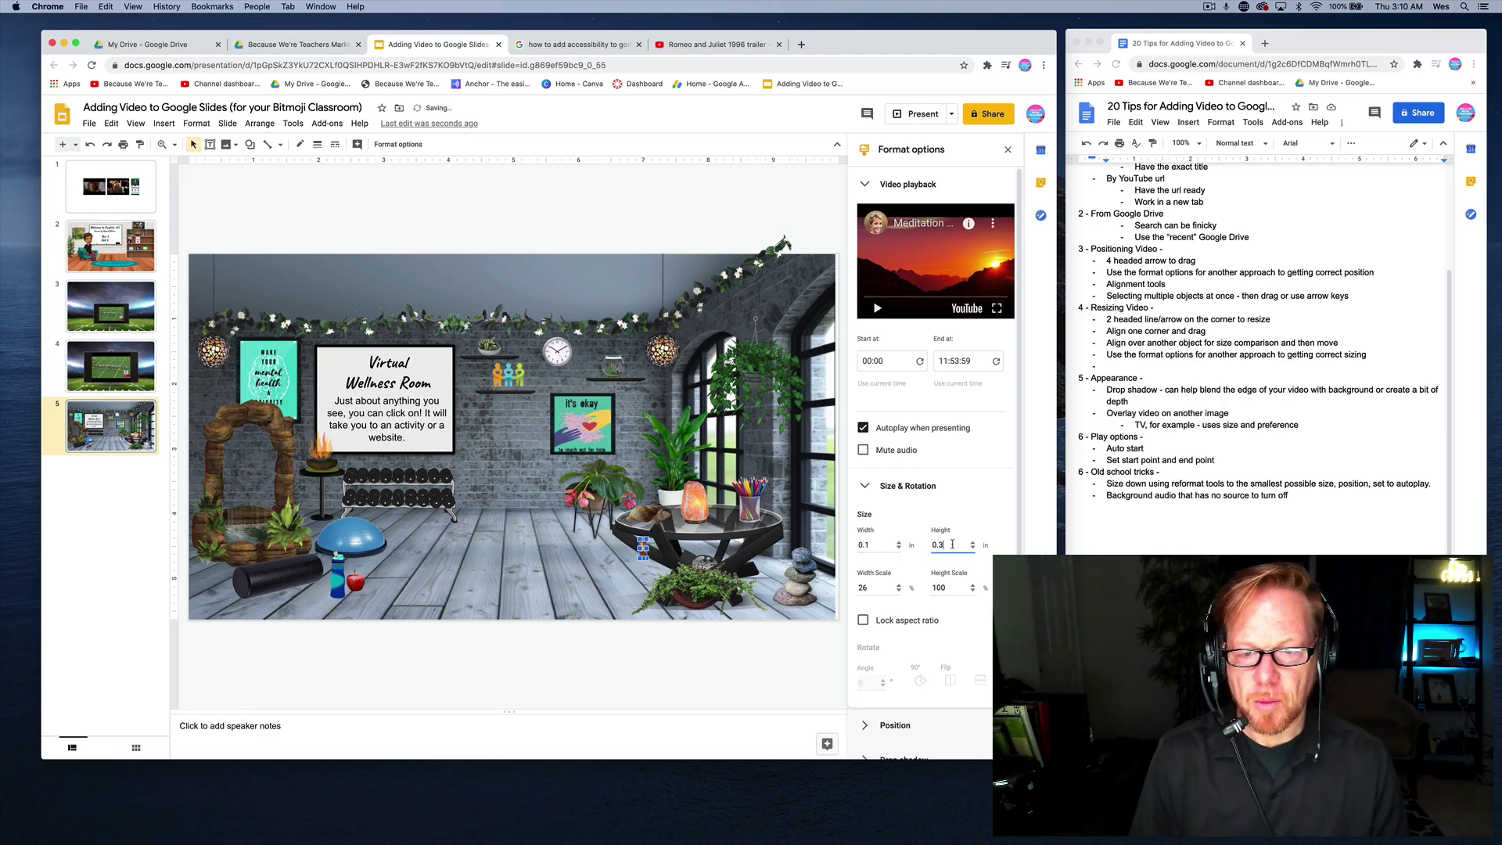
pyautogui.write('0.1')
pyautogui.click(568, 563)
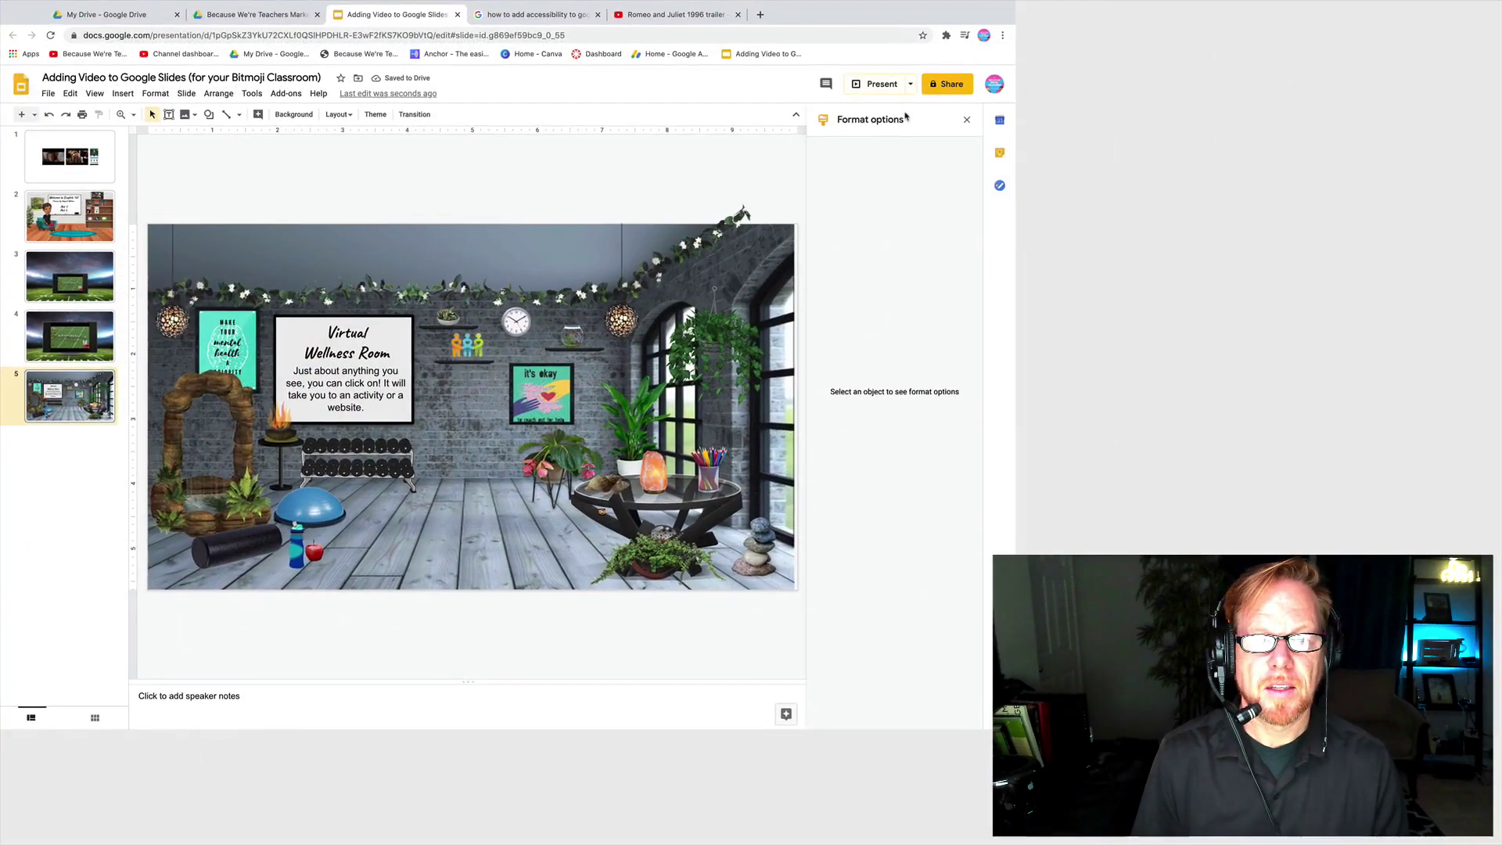
pyautogui.click(882, 84)
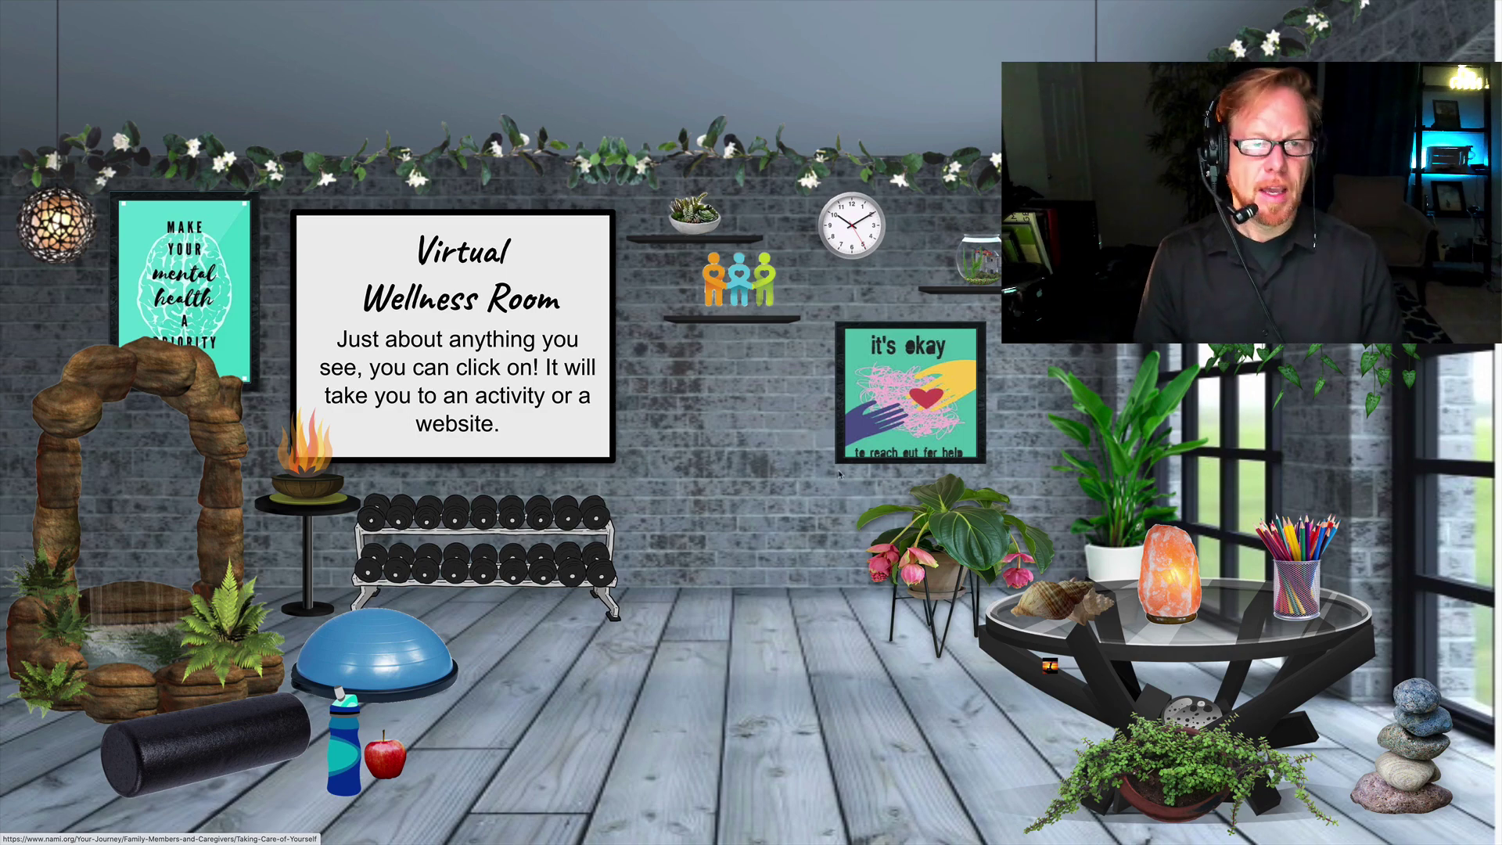
pyautogui.press('Escape')
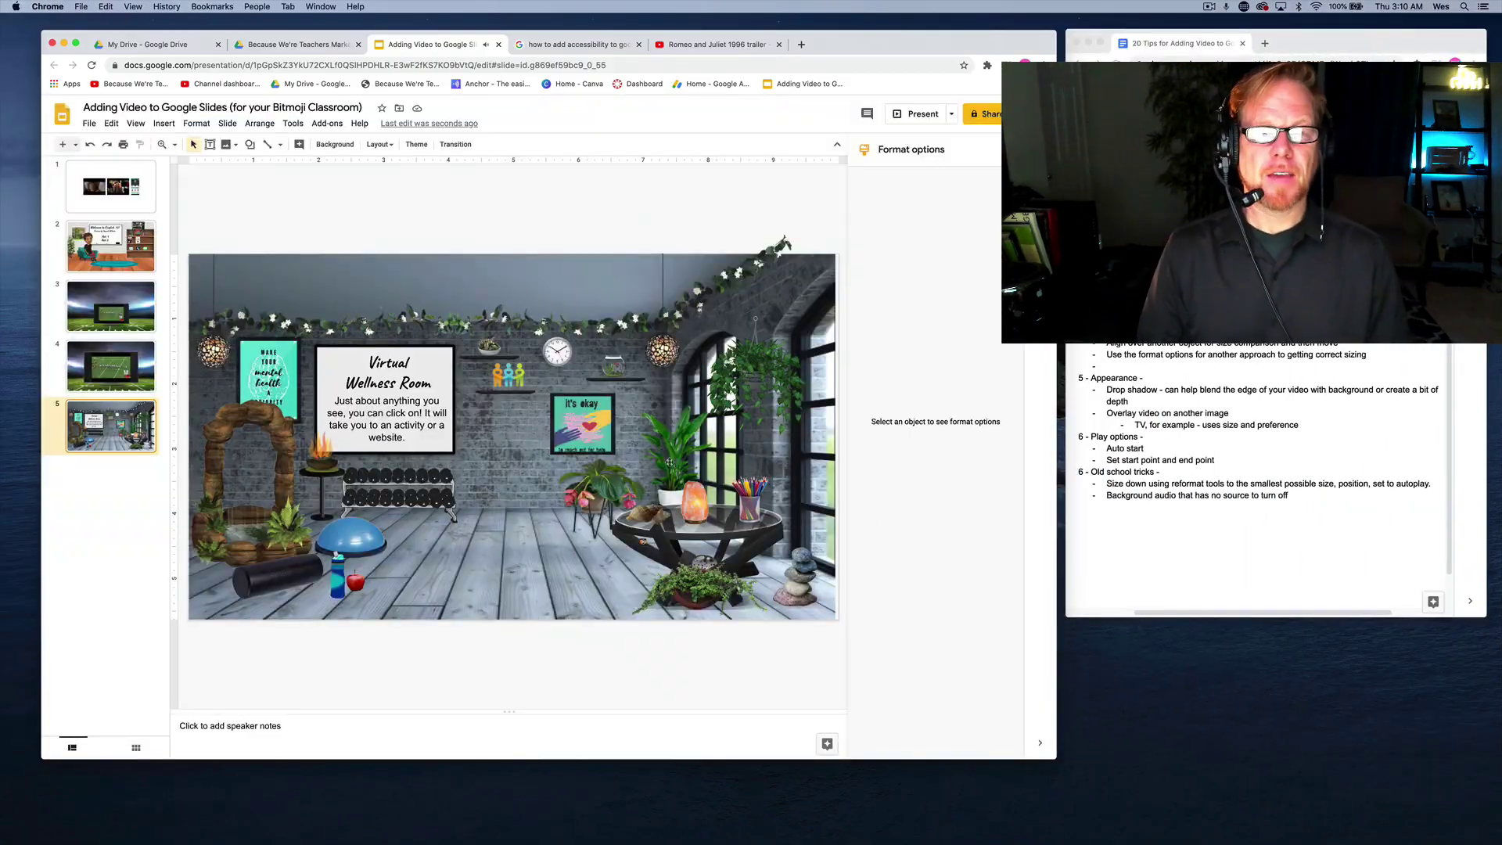